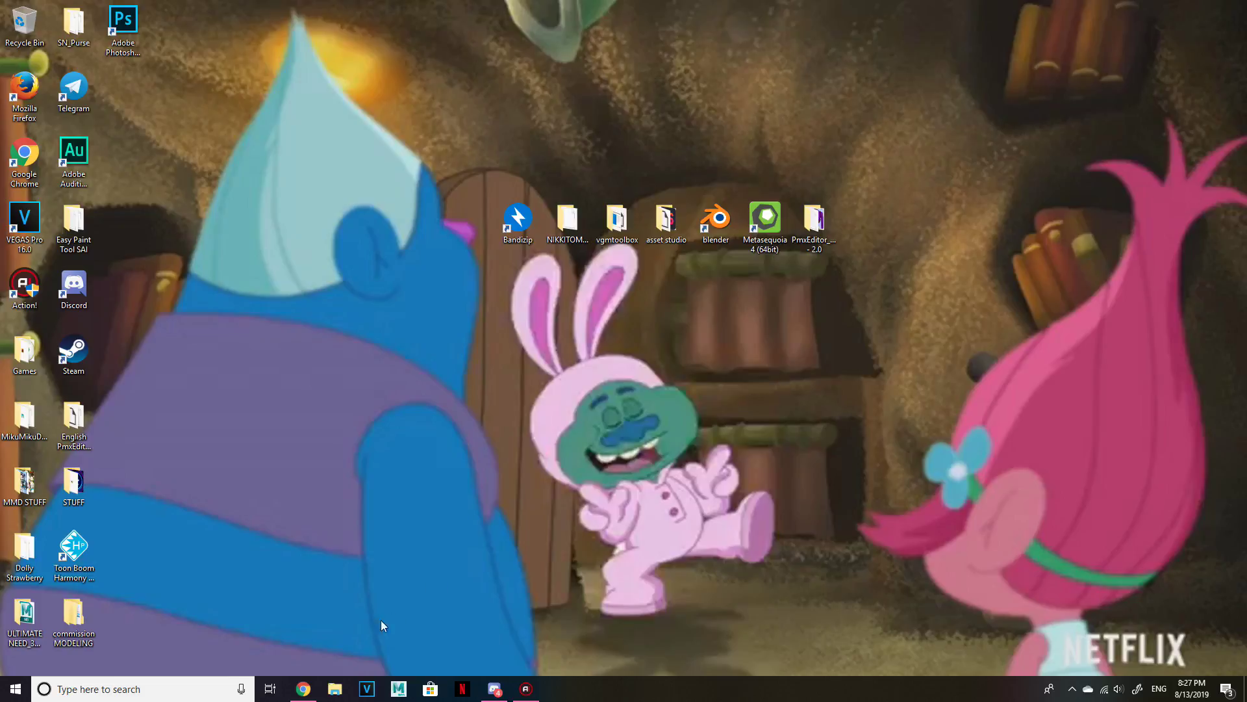
# Review the open web pages for Bandizip, 閃耀暖暖 on APKPure, AssetStudio, Blender, Metasequoia 4, VGMToolbox and PmxEditor in Chrome.
pyautogui.click(304, 689)
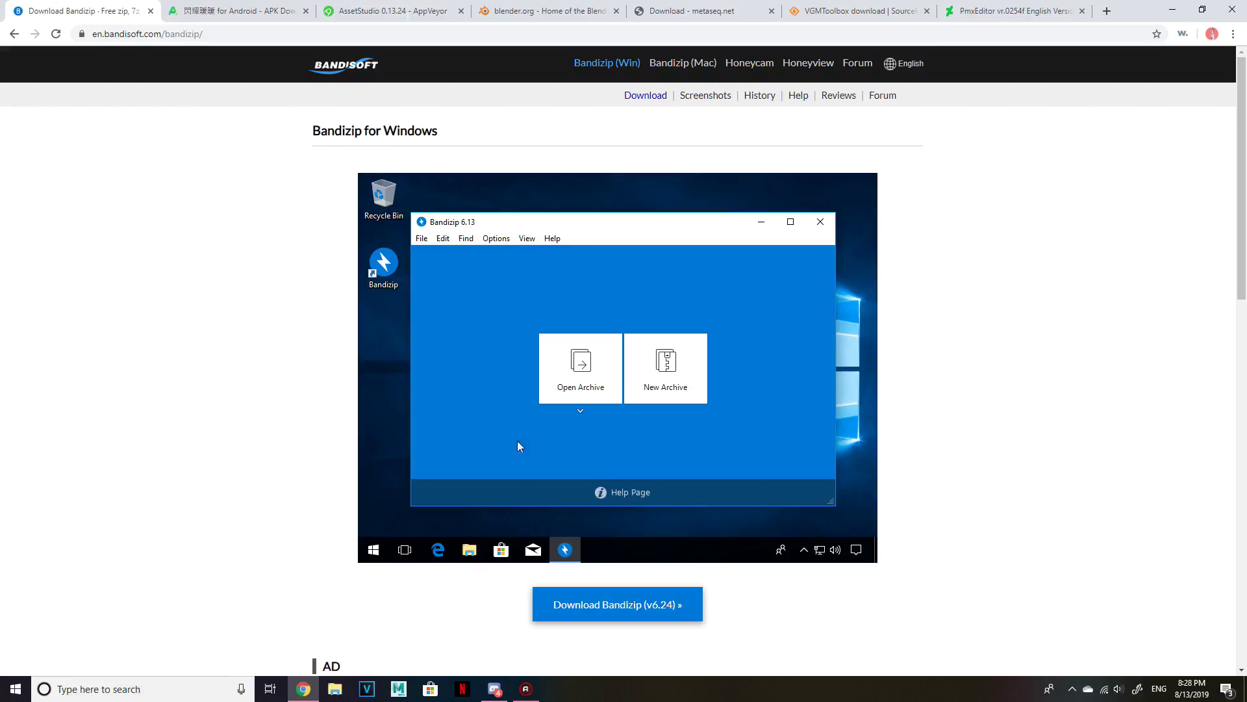
pyautogui.click(234, 19)
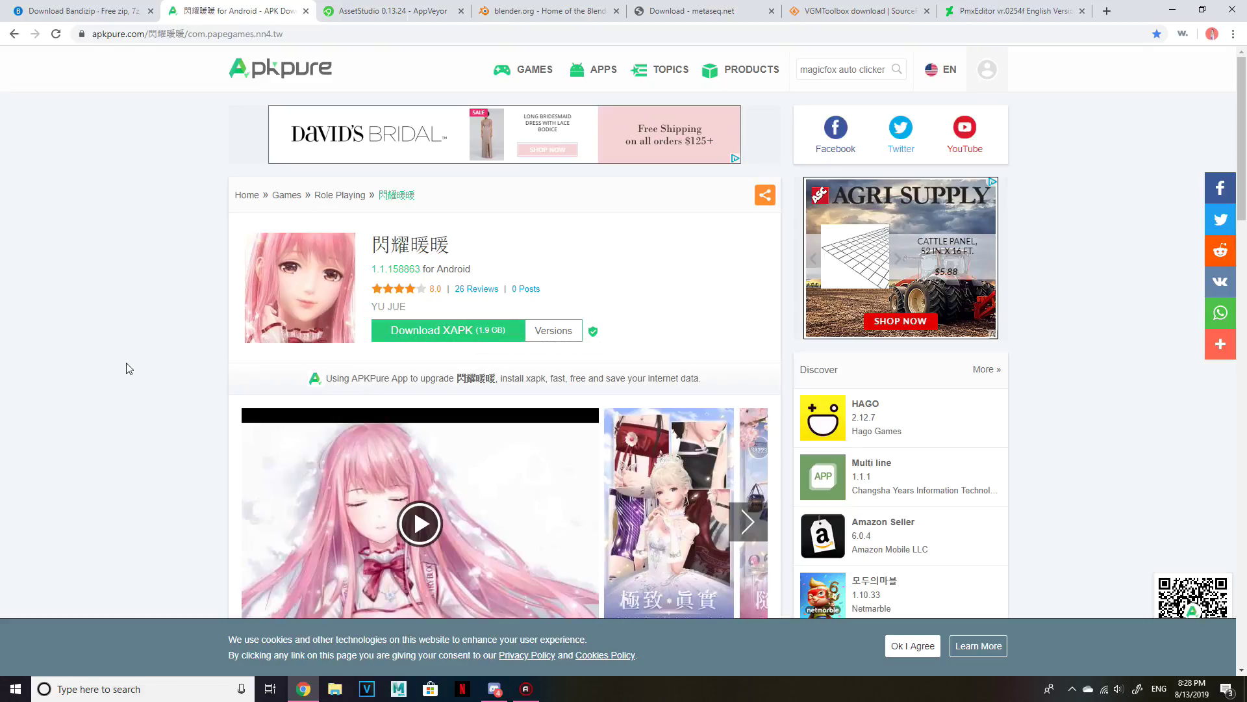
pyautogui.click(388, 9)
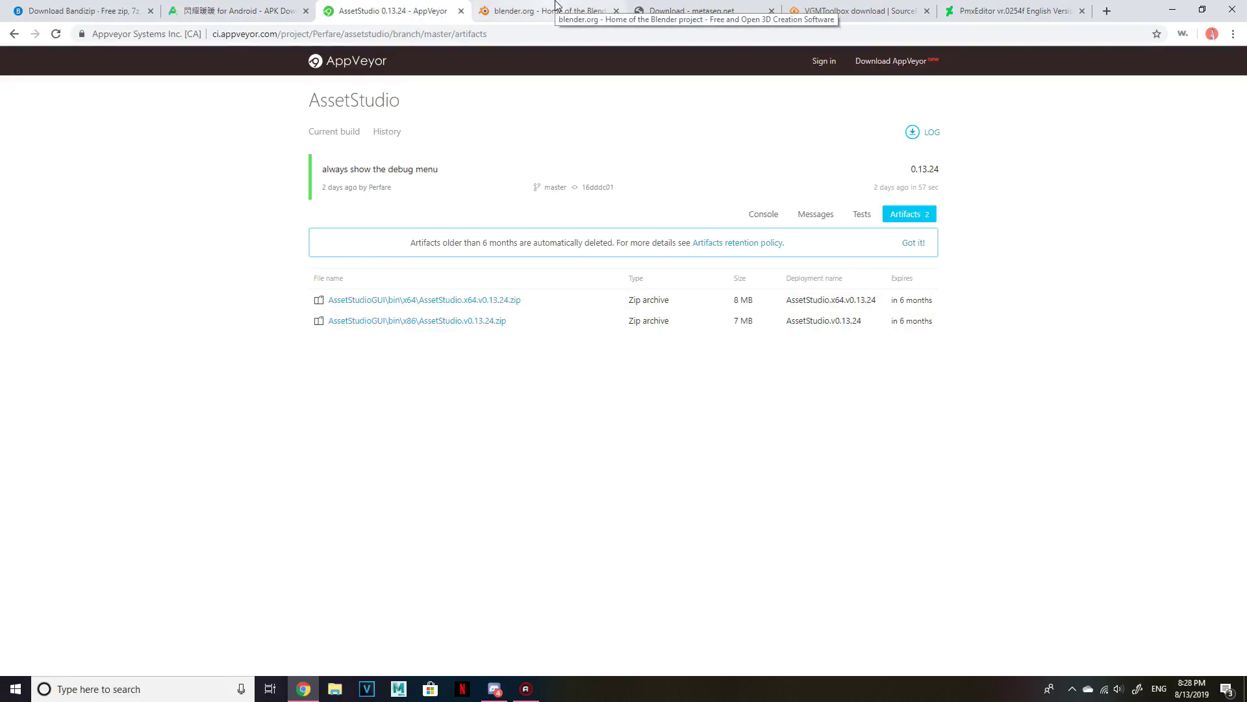
pyautogui.click(578, 14)
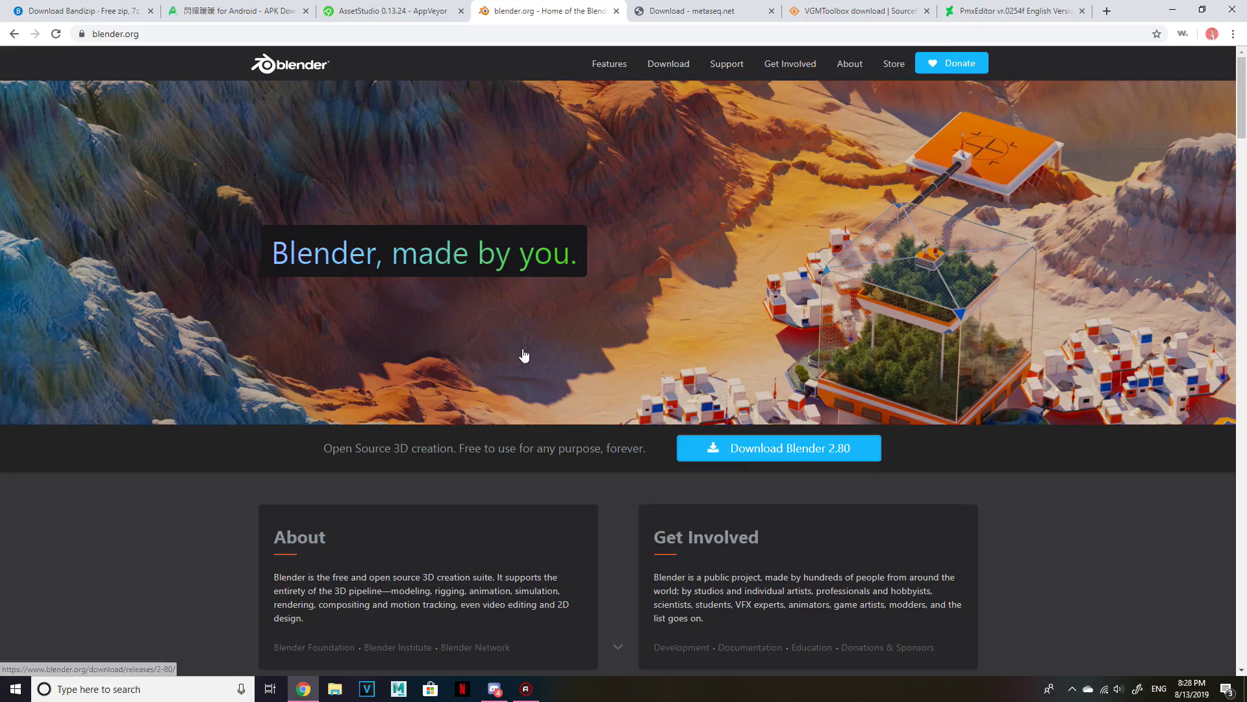
pyautogui.click(722, 18)
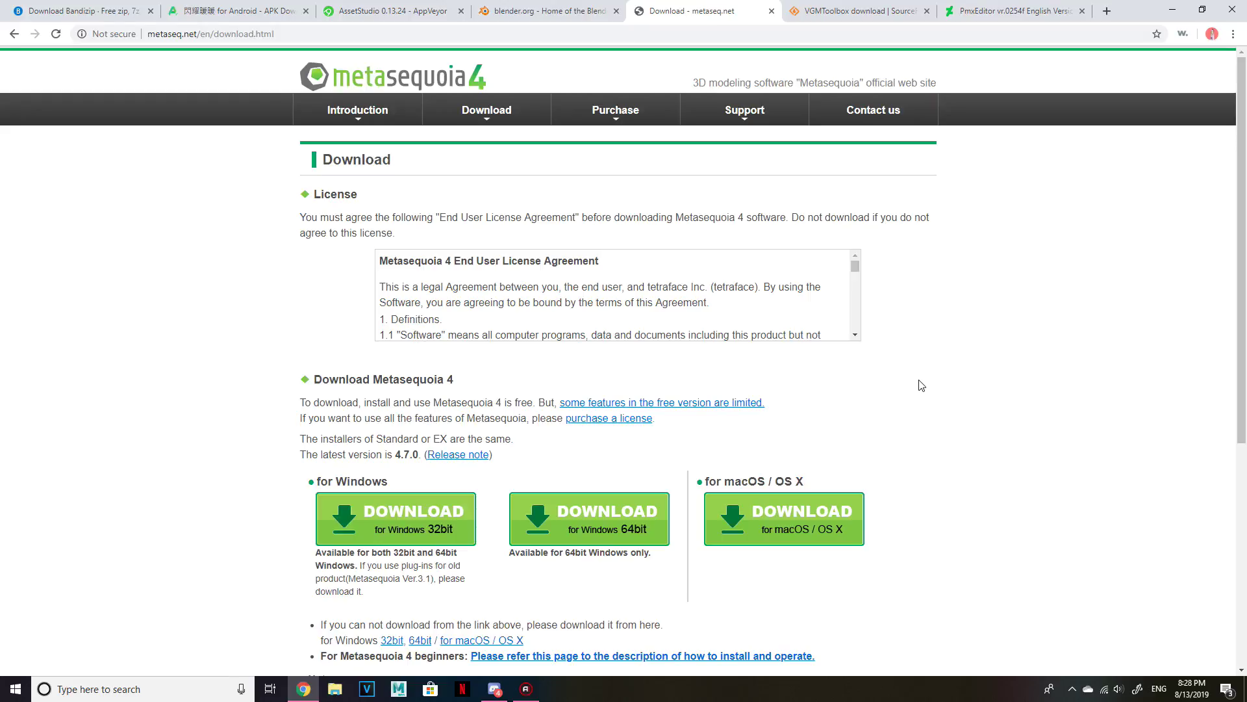
pyautogui.click(578, 12)
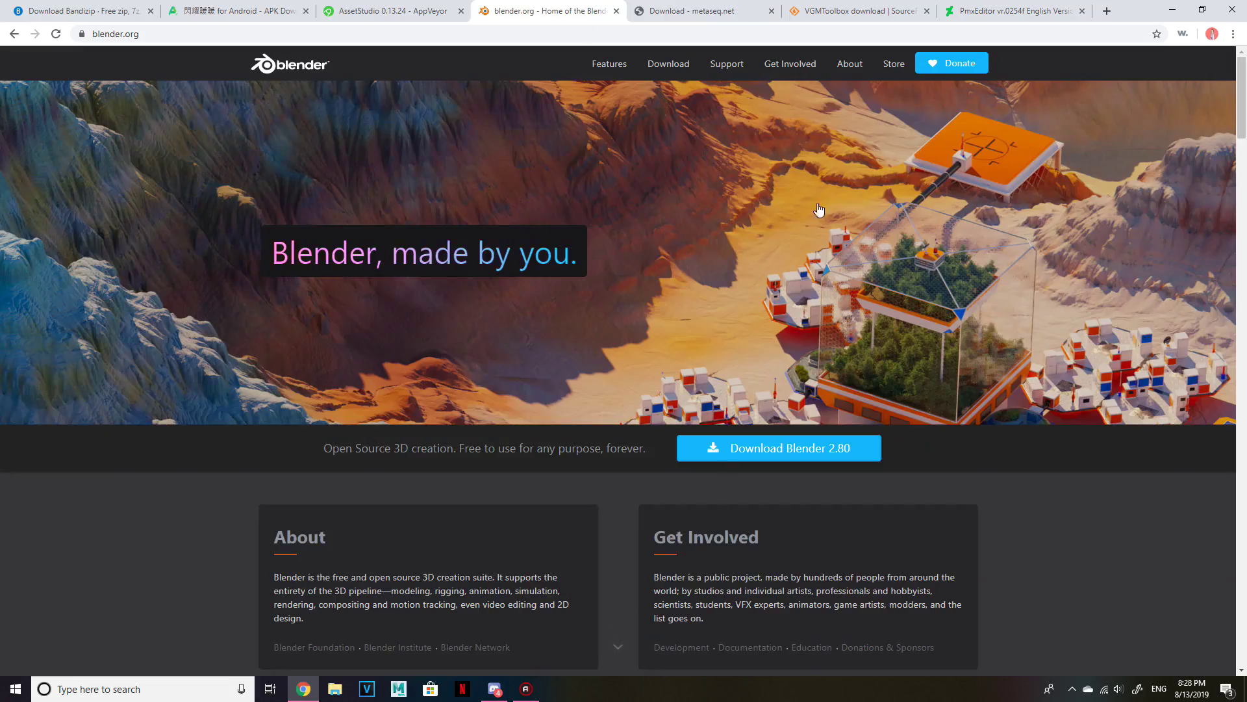
pyautogui.click(727, 7)
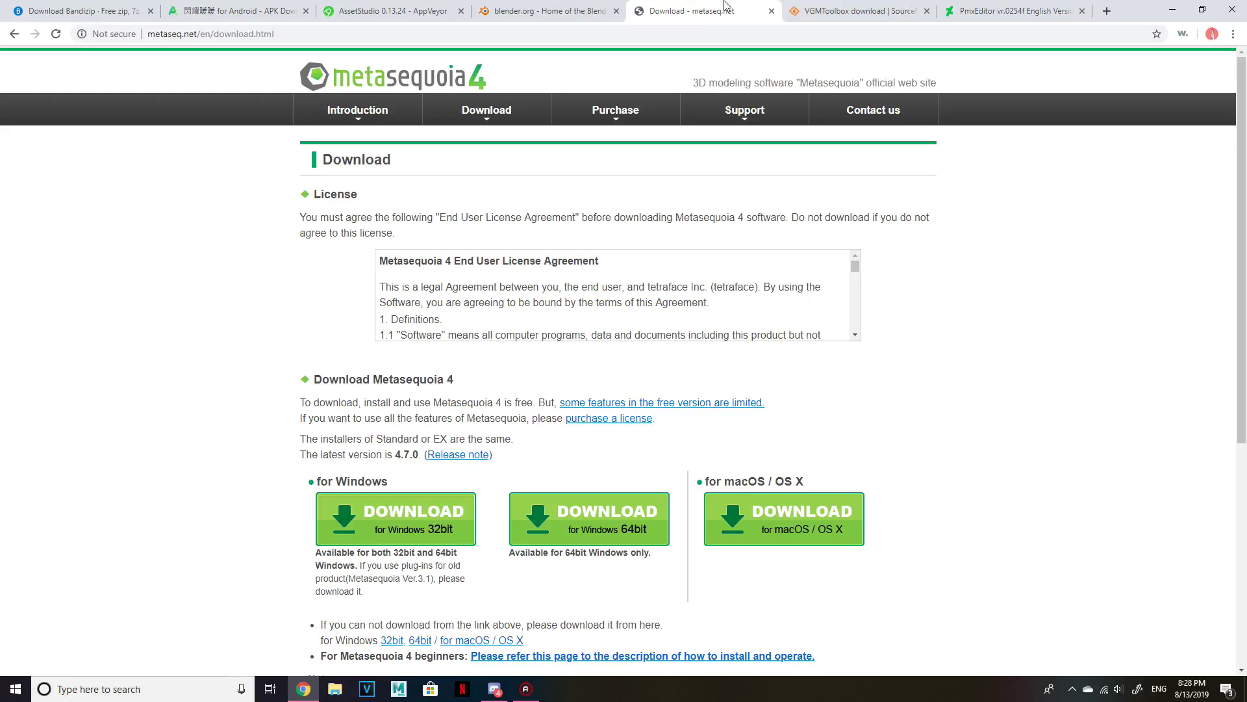
pyautogui.click(857, 9)
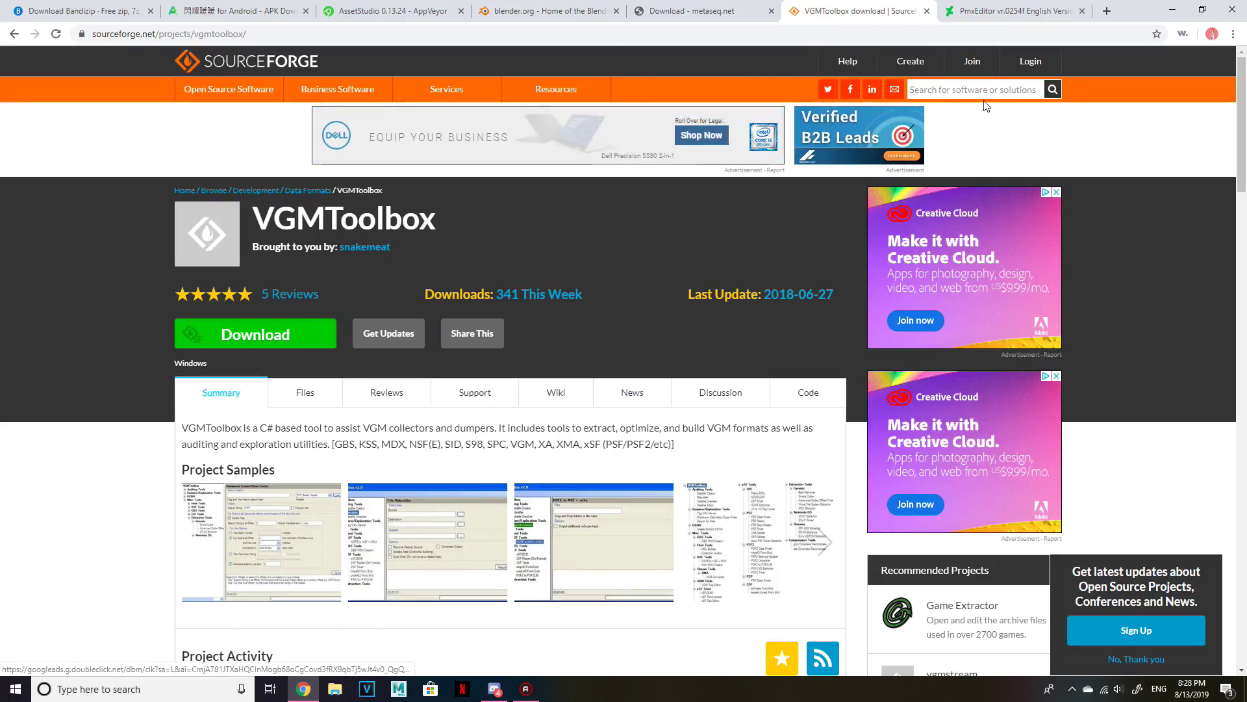
pyautogui.click(1040, 11)
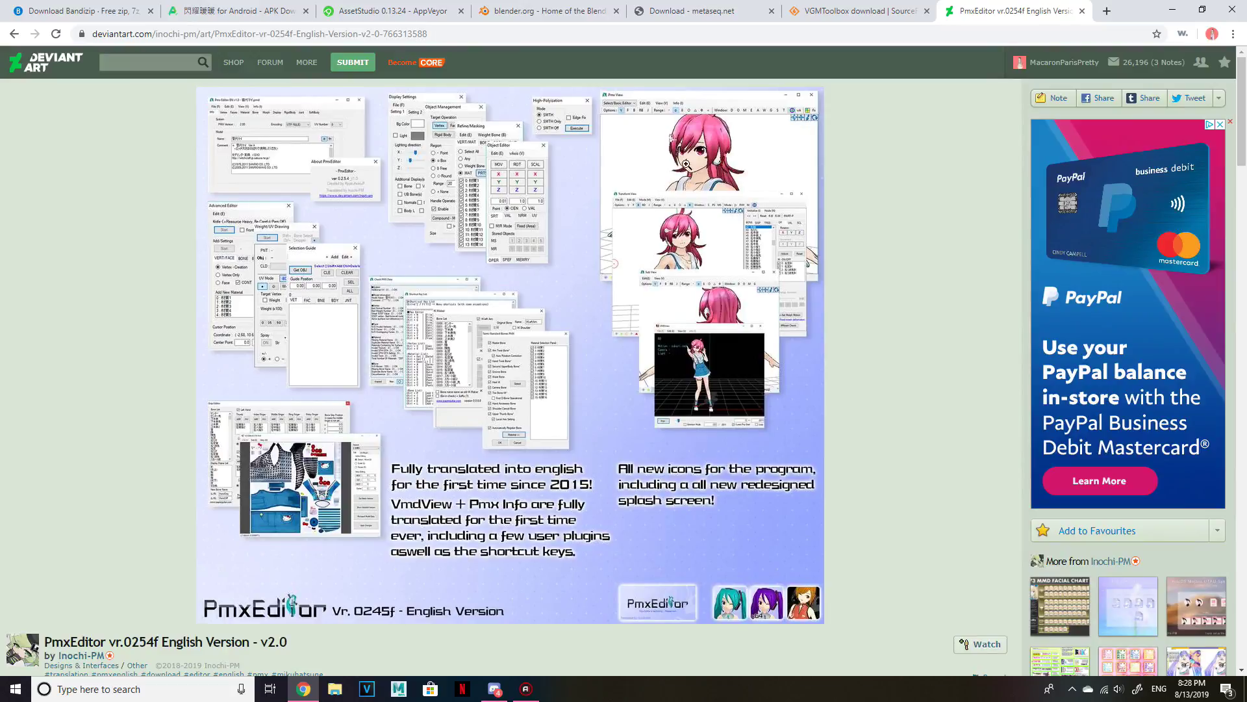
# Examine the 閃耀暖暖 XAPK download page on APKPure.
pyautogui.click(299, 694)
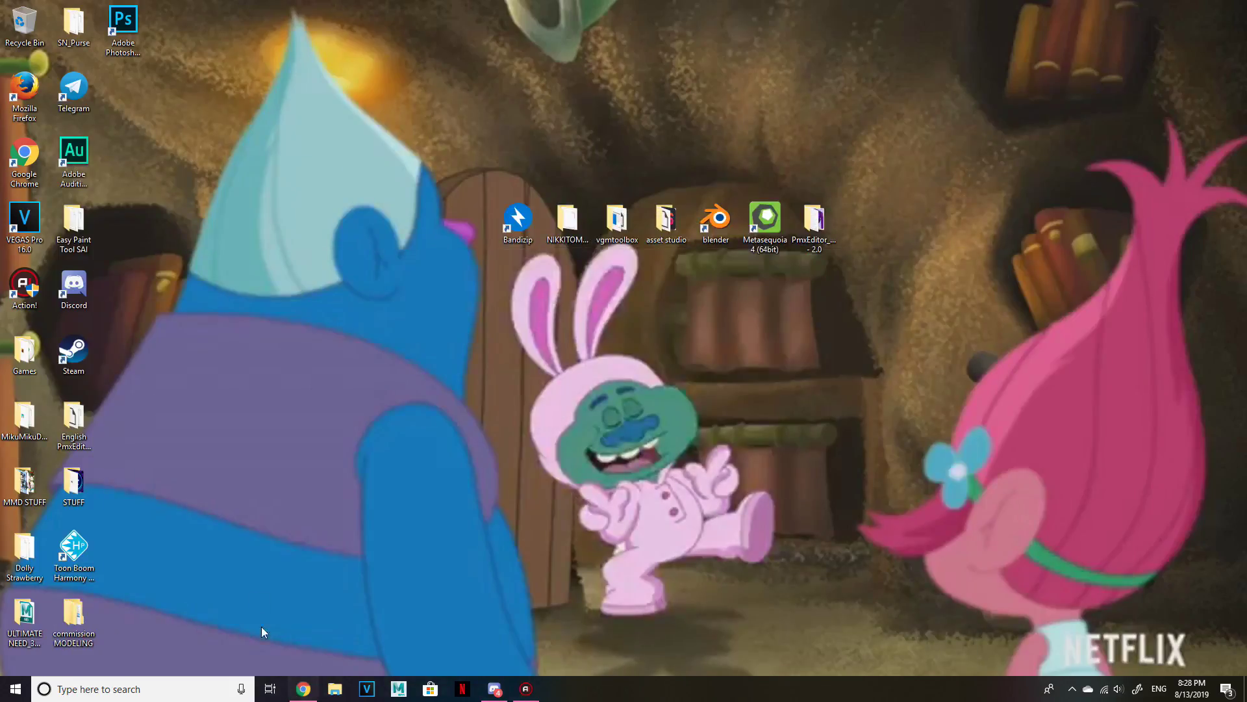
pyautogui.click(303, 689)
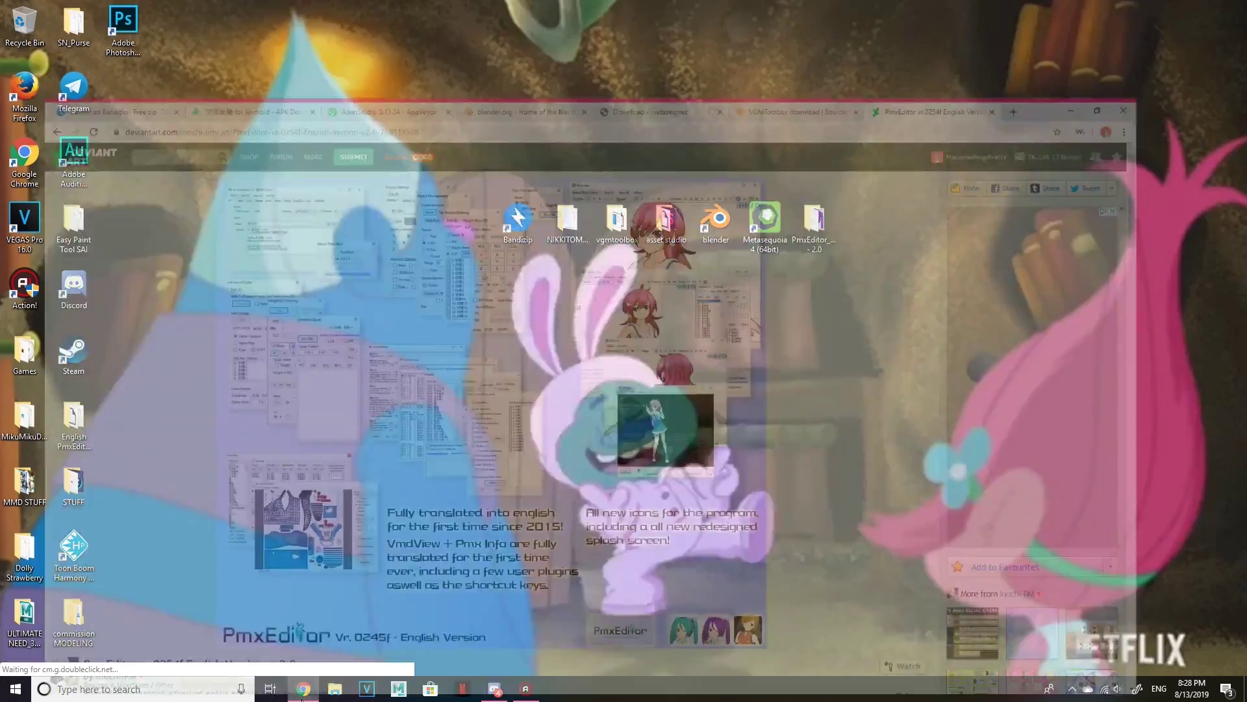
pyautogui.click(211, 9)
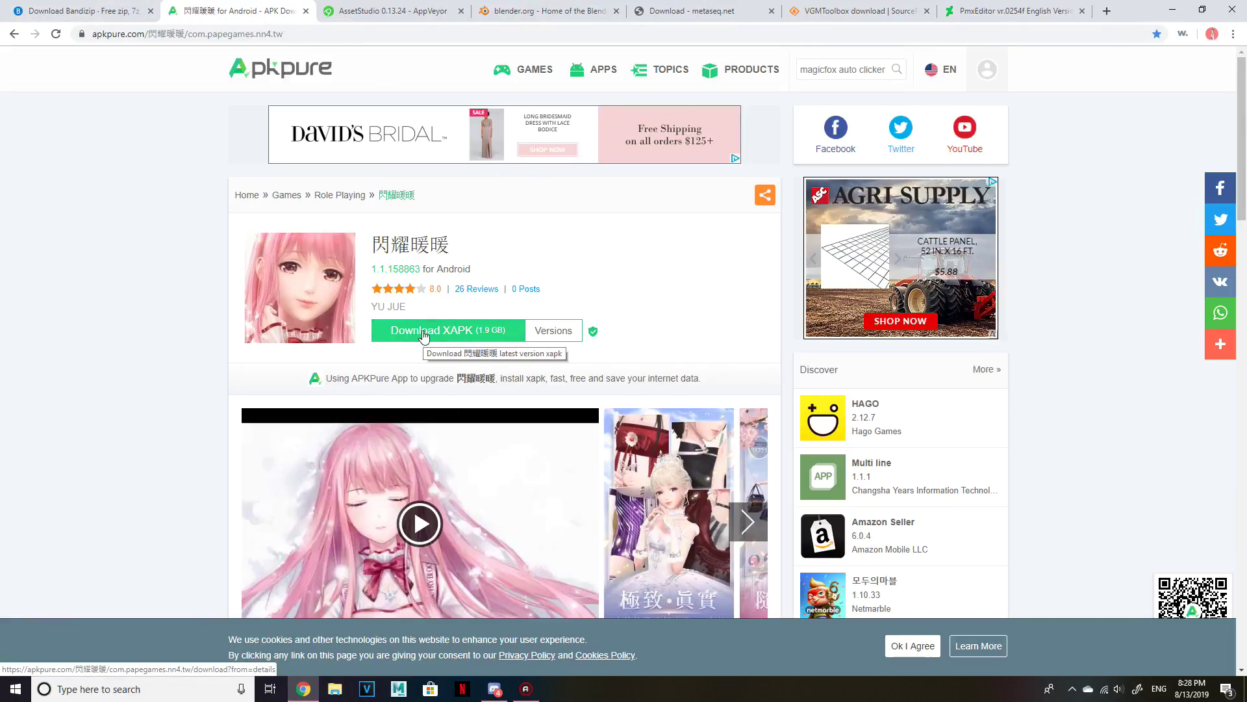
pyautogui.scroll(-2, 403, 336)
pyautogui.scroll(2, 415, 336)
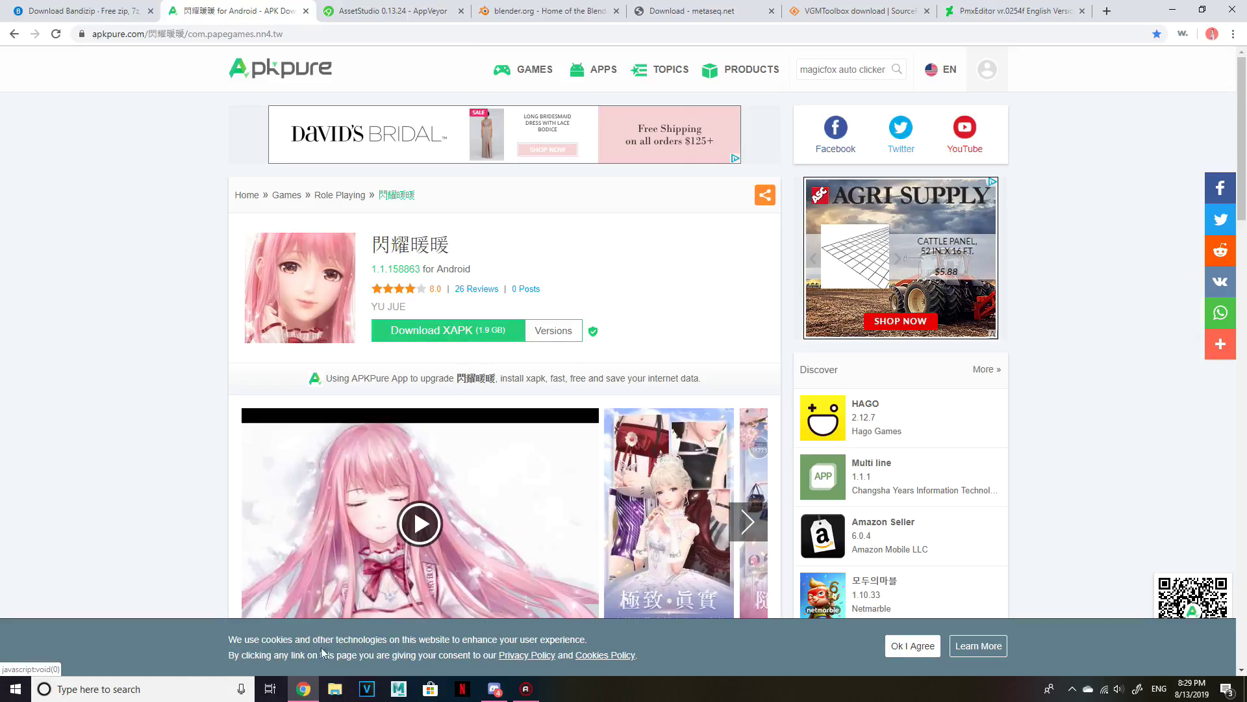
# Open the NIKKITOMMD folder on the desktop in File Explorer.
pyautogui.press('super+d')
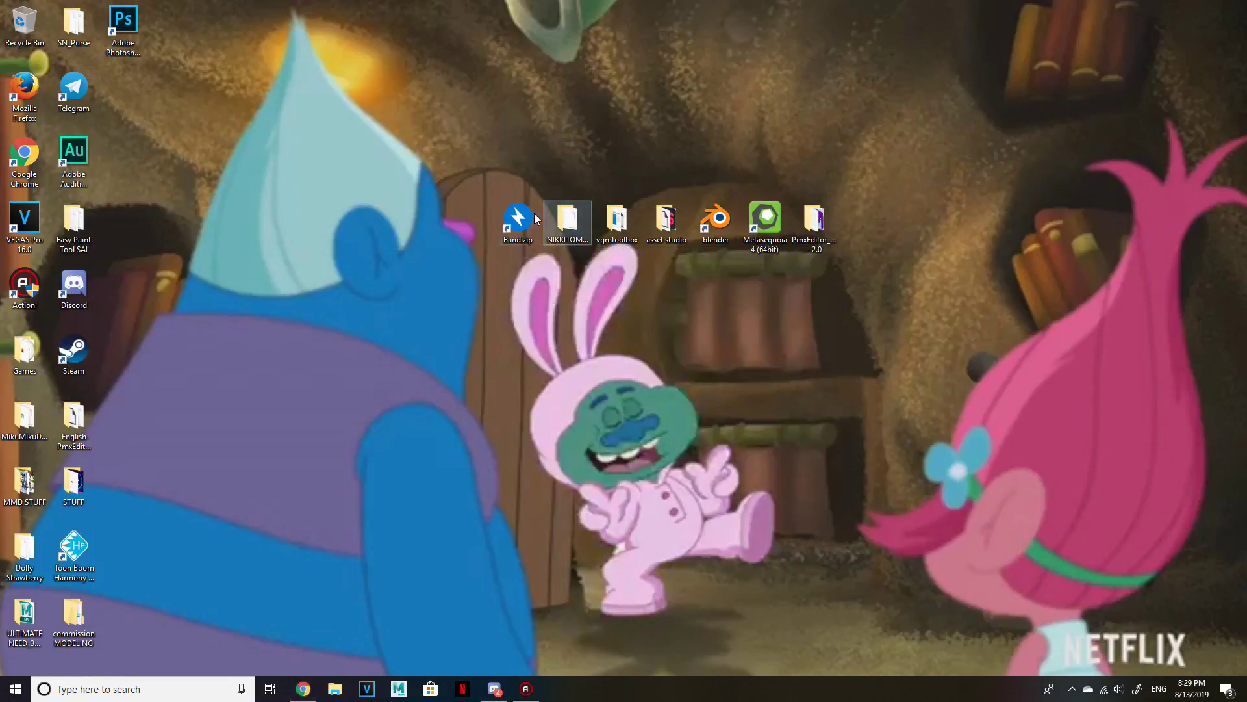
pyautogui.doubleClick(539, 219)
pyautogui.moveTo(635, 298); pyautogui.dragTo(611, 263)
pyautogui.moveTo(526, 478); pyautogui.dragTo(434, 370)
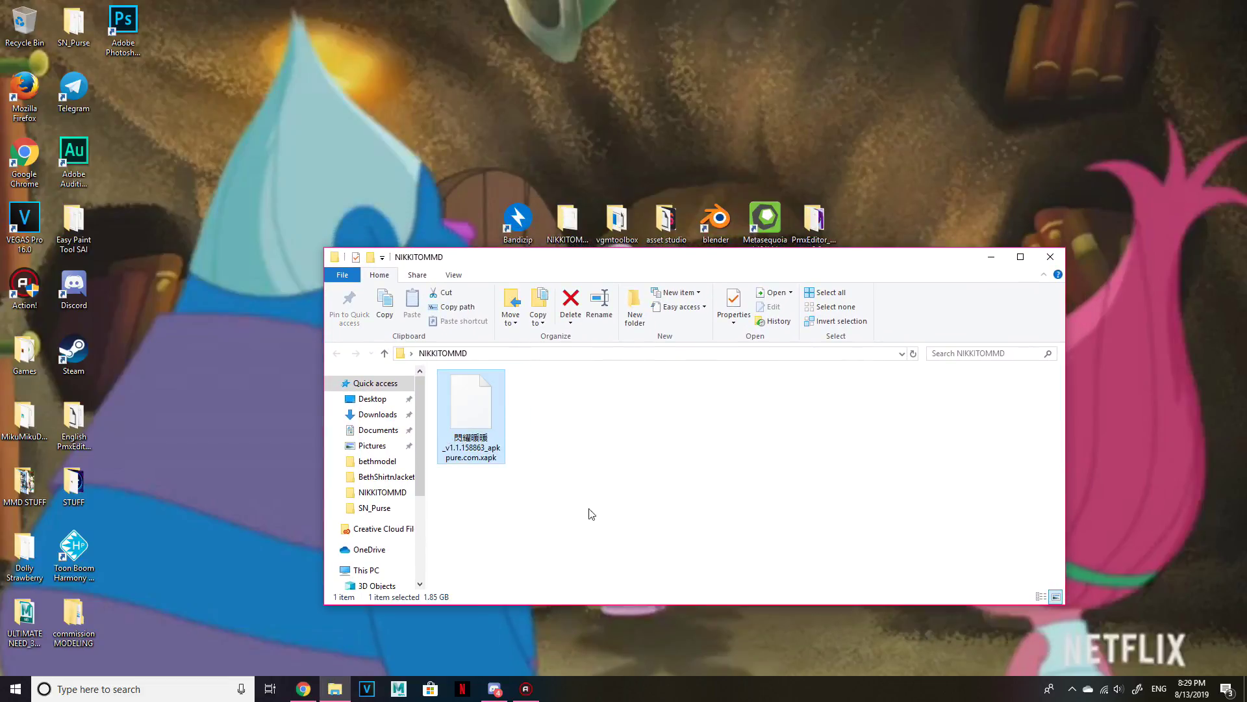
pyautogui.click(574, 463)
pyautogui.rightClick(496, 444)
pyautogui.click(536, 459)
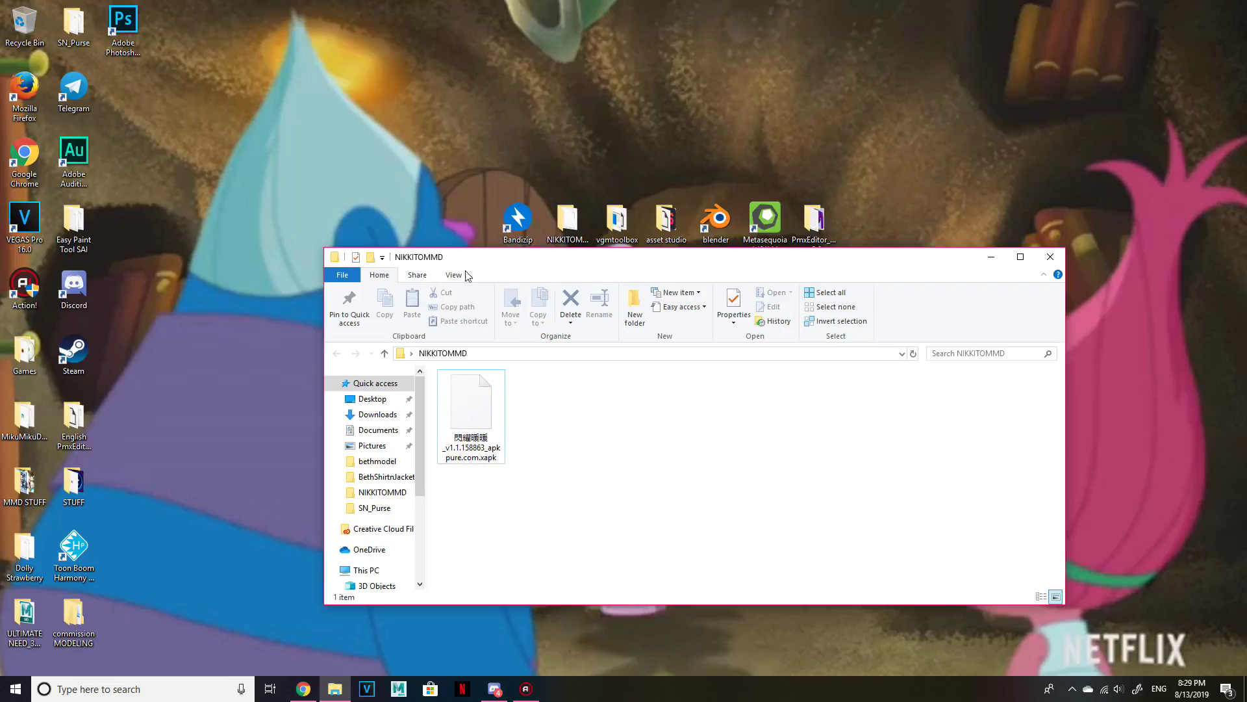
# Toggle the display of file name extensions off and back on in the Pictures folder.
pyautogui.click(372, 446)
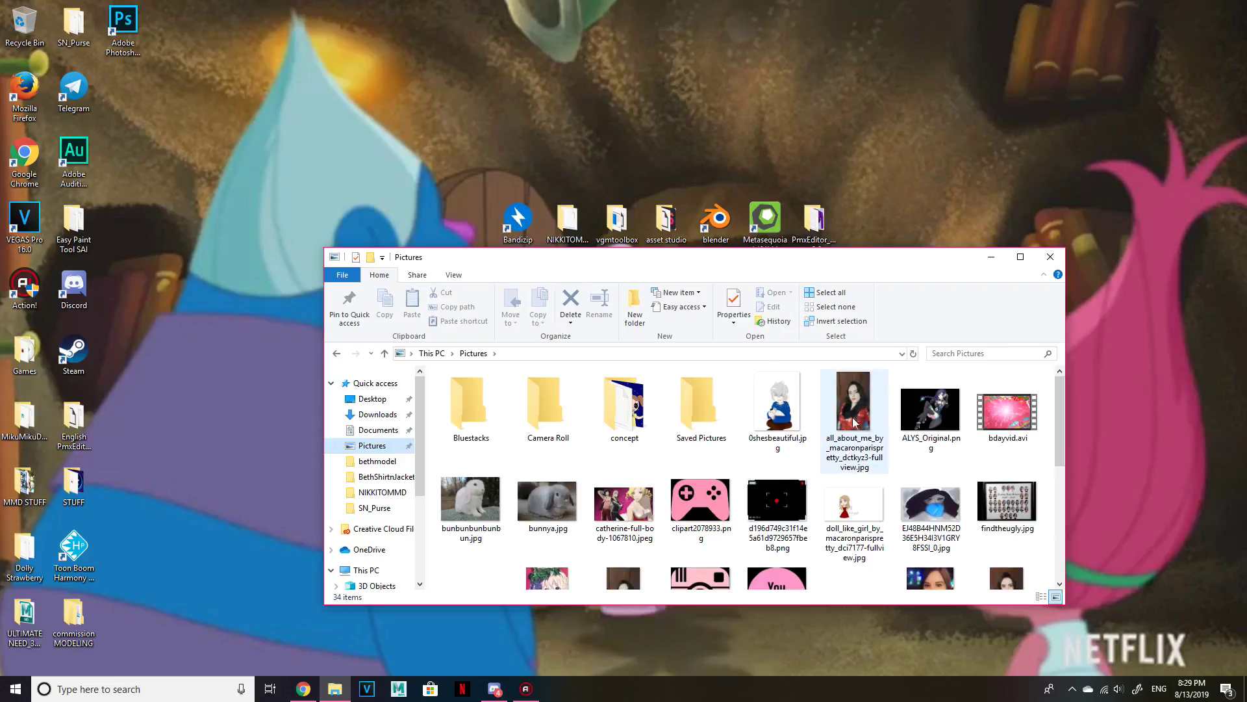
pyautogui.click(857, 422)
pyautogui.click(933, 446)
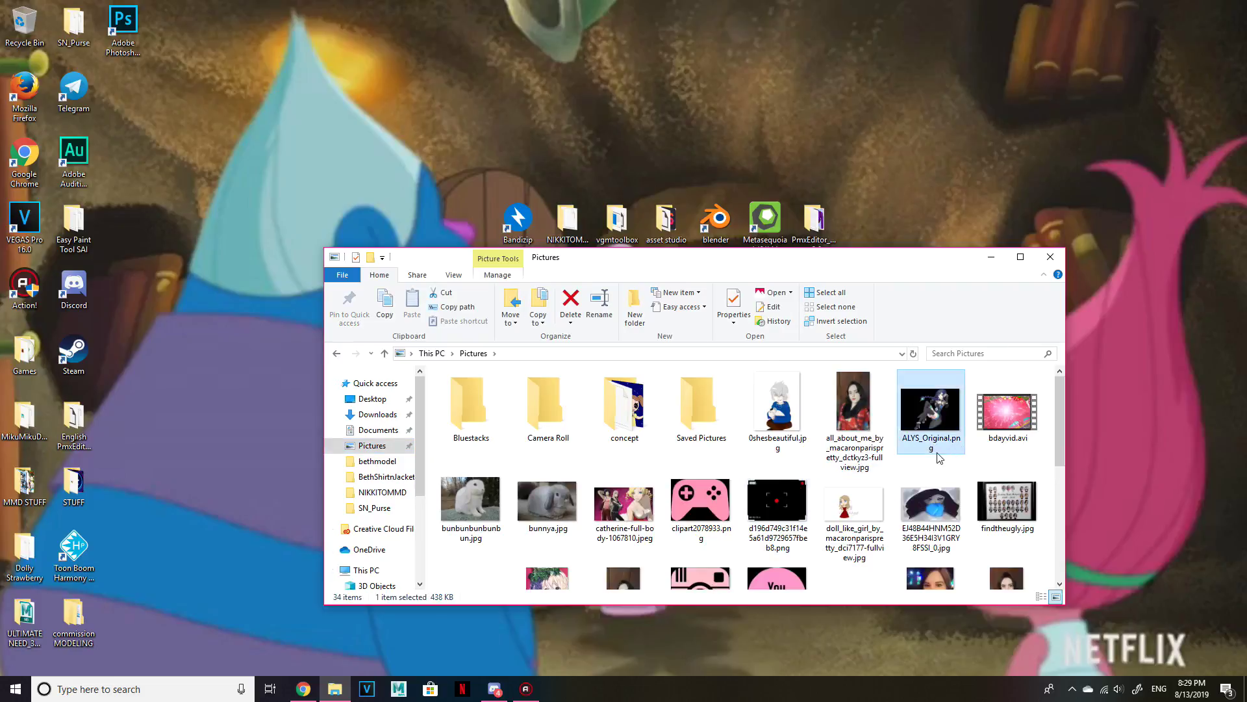
pyautogui.click(458, 276)
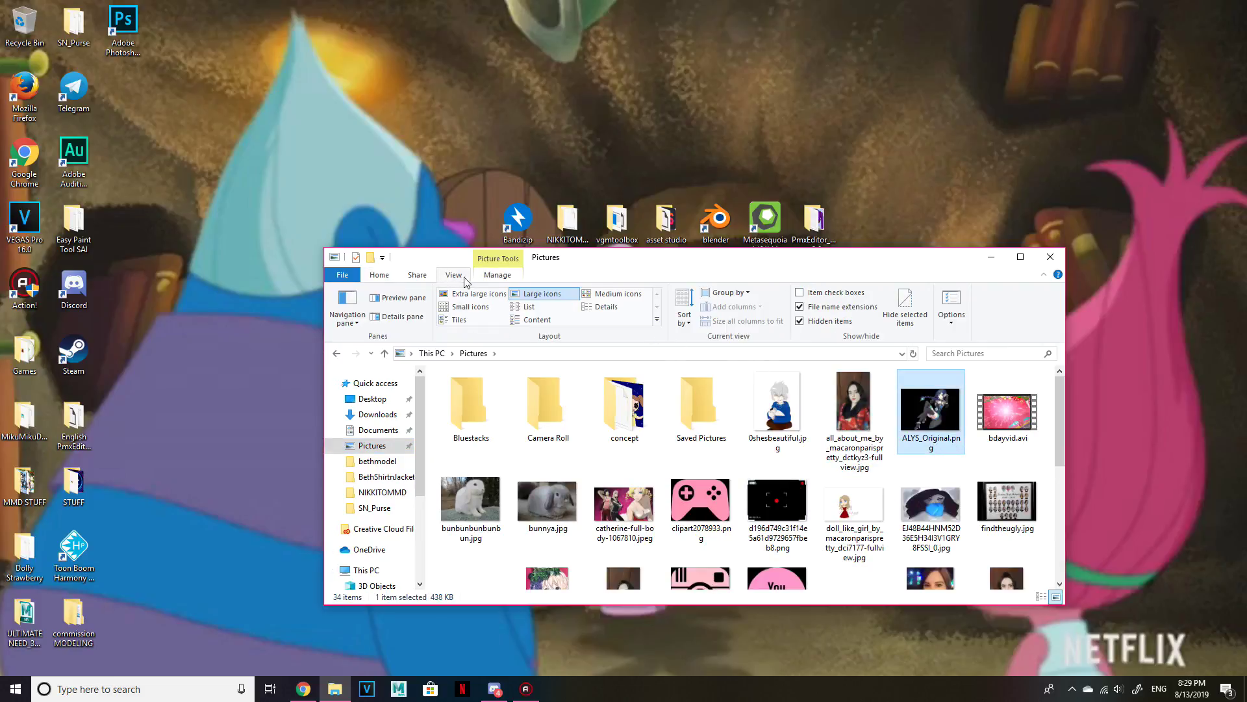
pyautogui.click(800, 308)
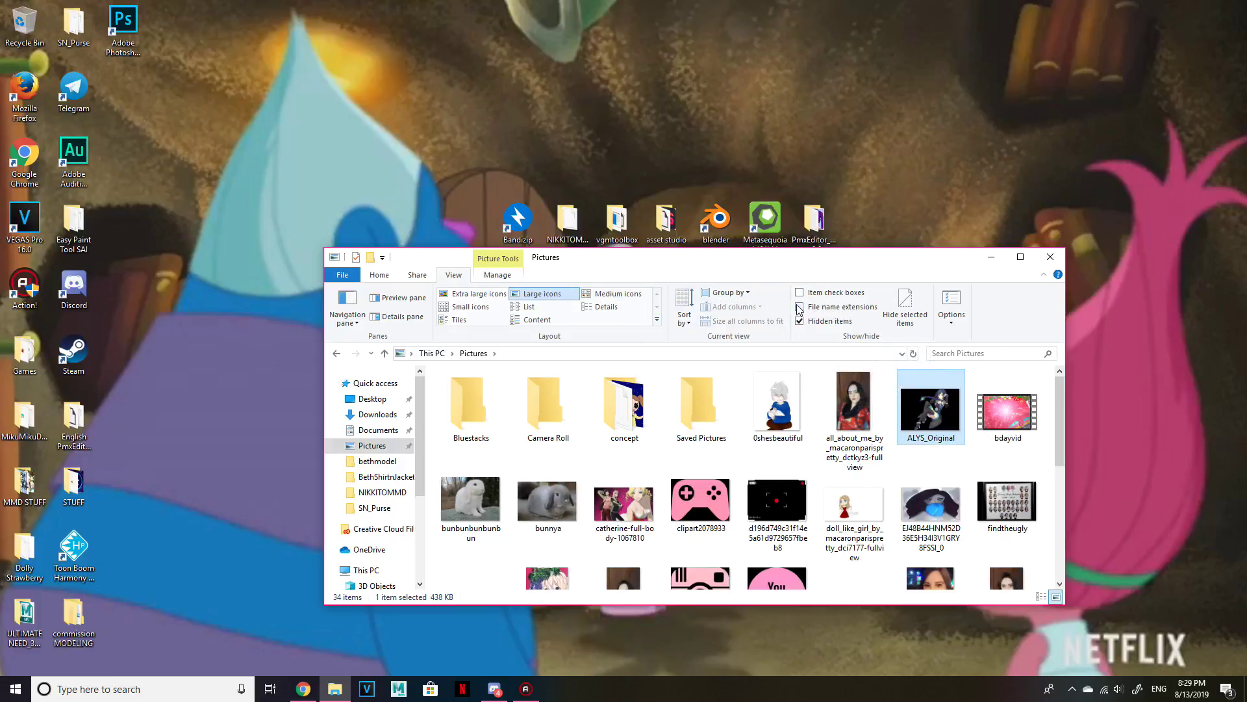
pyautogui.click(799, 308)
pyautogui.click(800, 308)
pyautogui.click(799, 308)
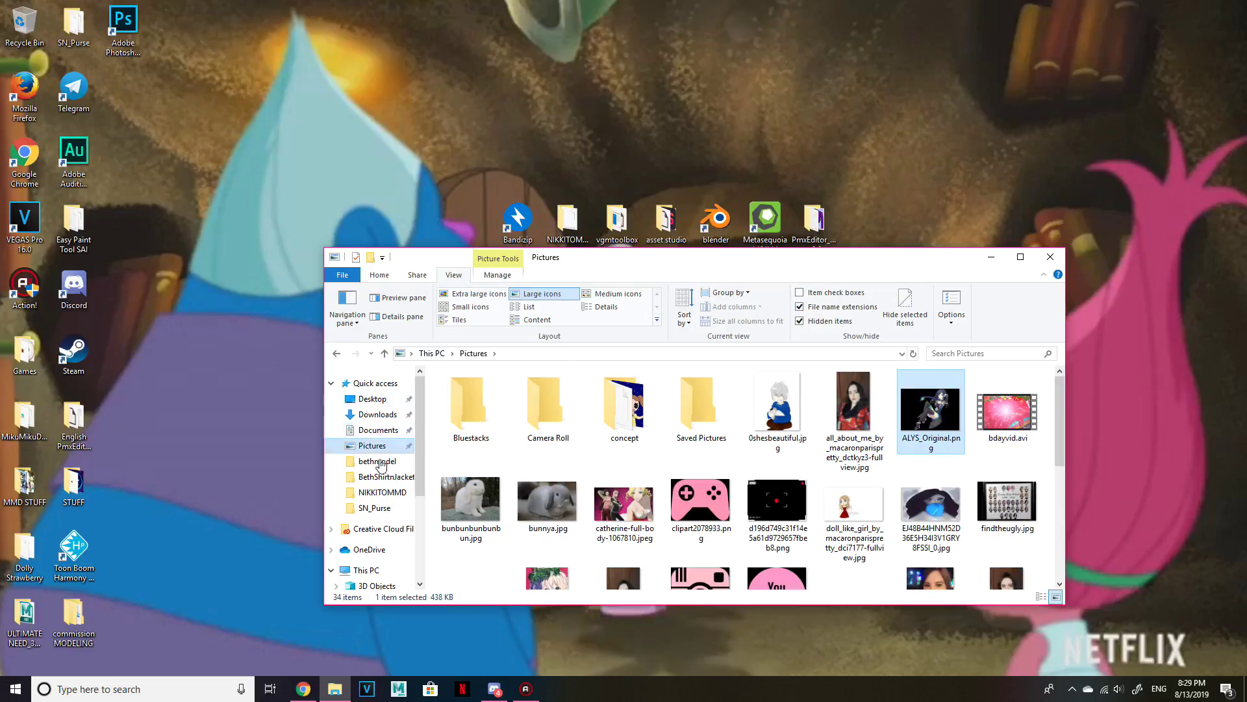
# Rename the XAPK file in the NIKKITOMMD folder by appending .zip to its name, accepting the extension change.
pyautogui.click(381, 493)
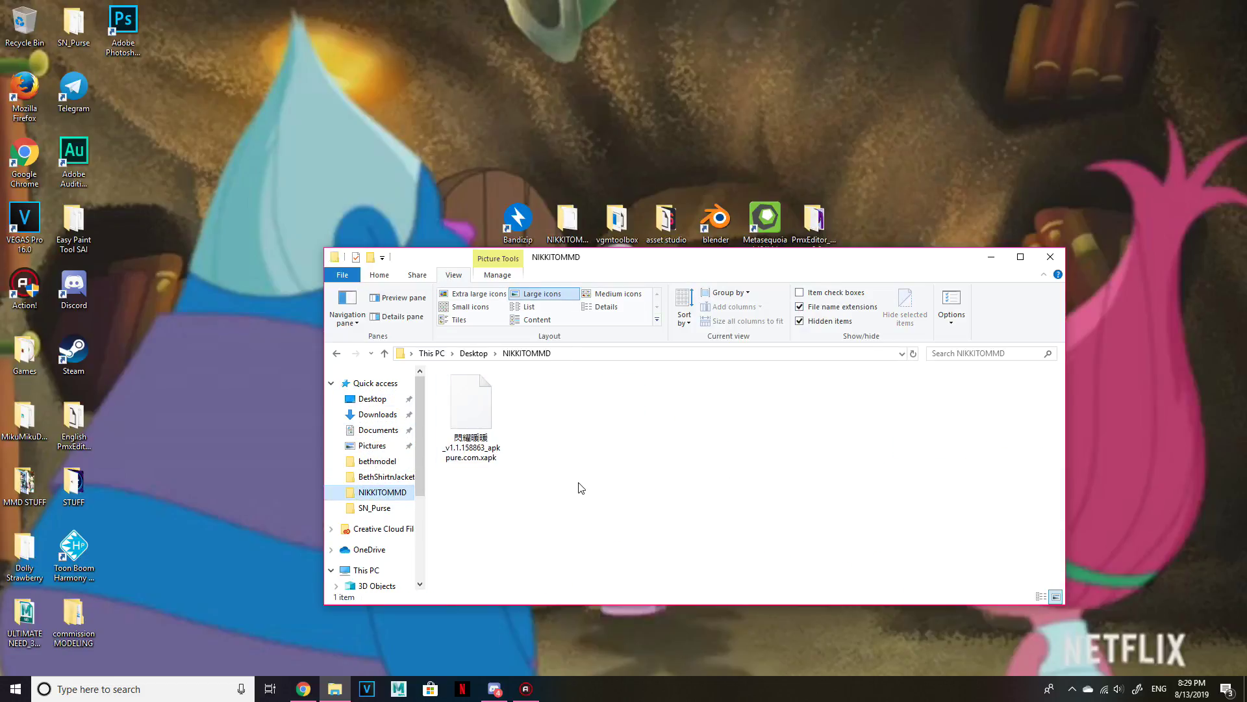
pyautogui.rightClick(486, 412)
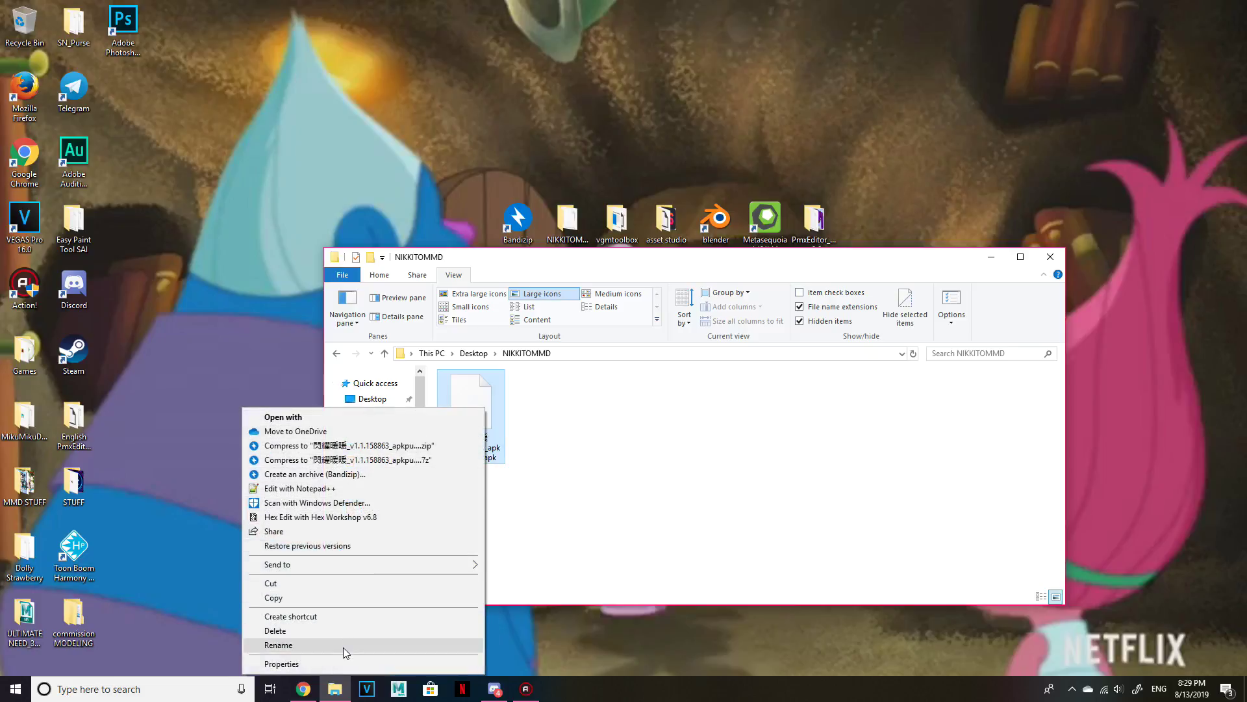
pyautogui.click(343, 645)
pyautogui.click(500, 458)
pyautogui.write(',')
pyautogui.write('x')
pyautogui.write('ip')
pyautogui.click(682, 468)
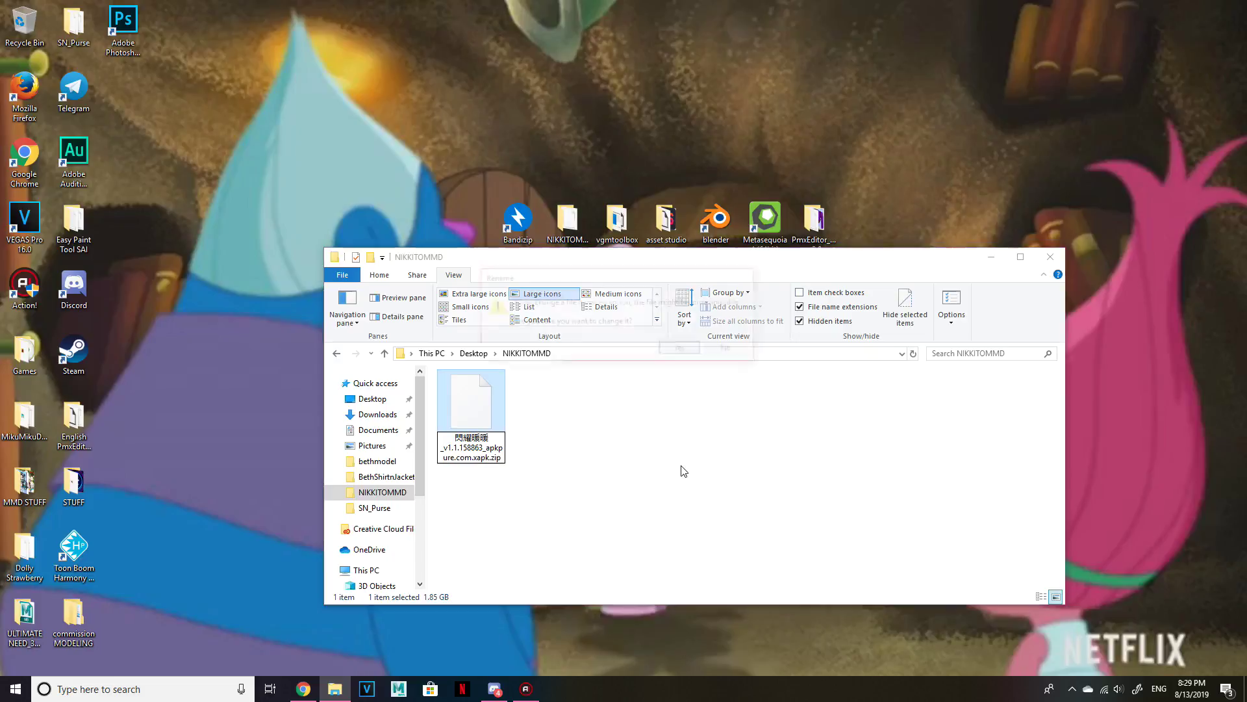
pyautogui.click(682, 350)
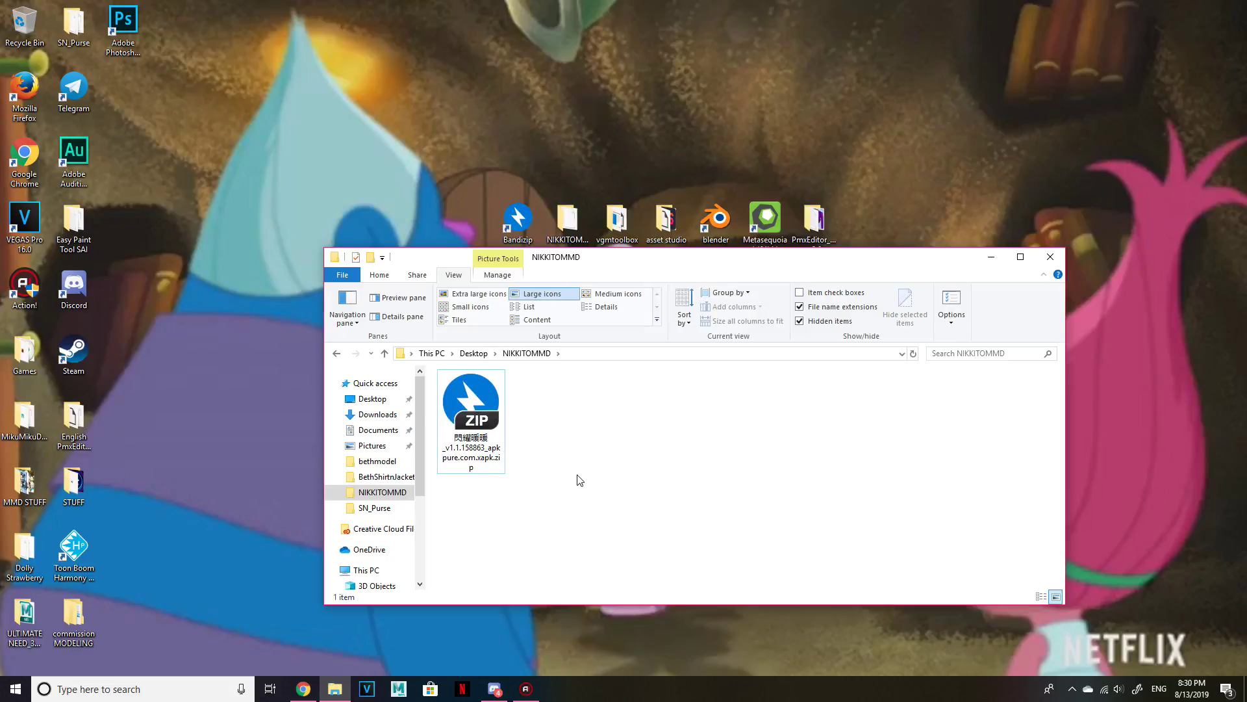
pyautogui.click(802, 307)
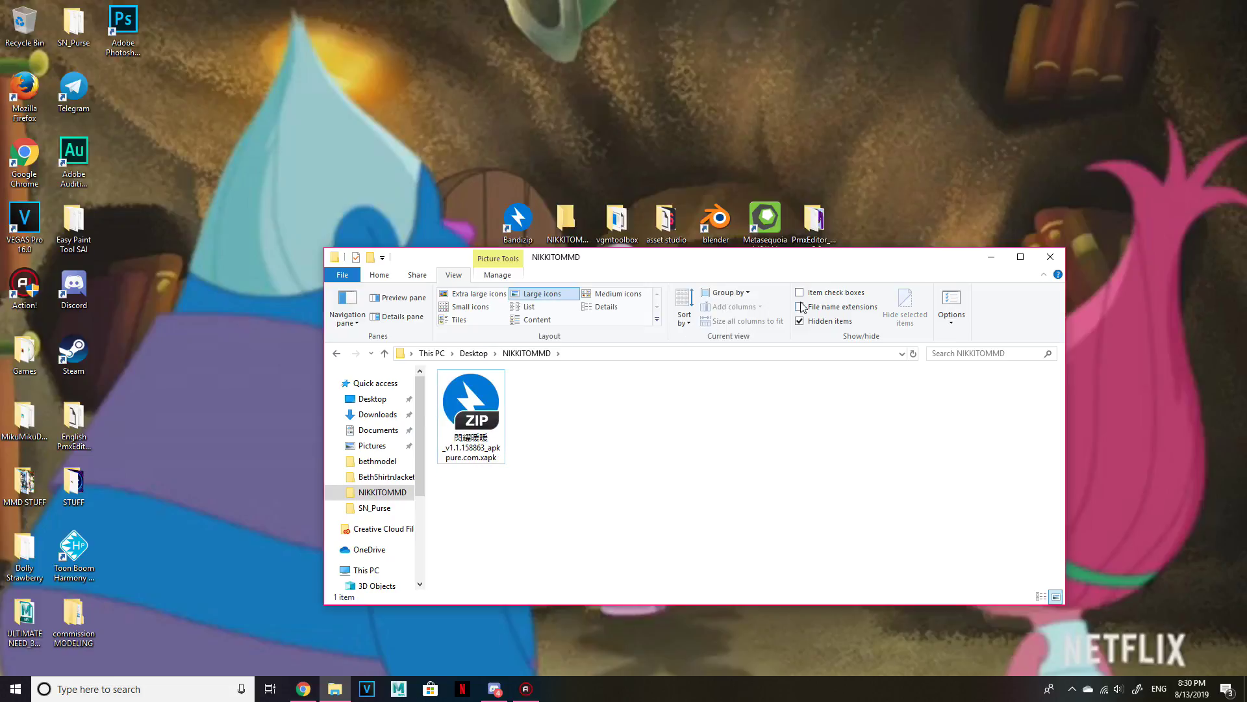
pyautogui.click(801, 307)
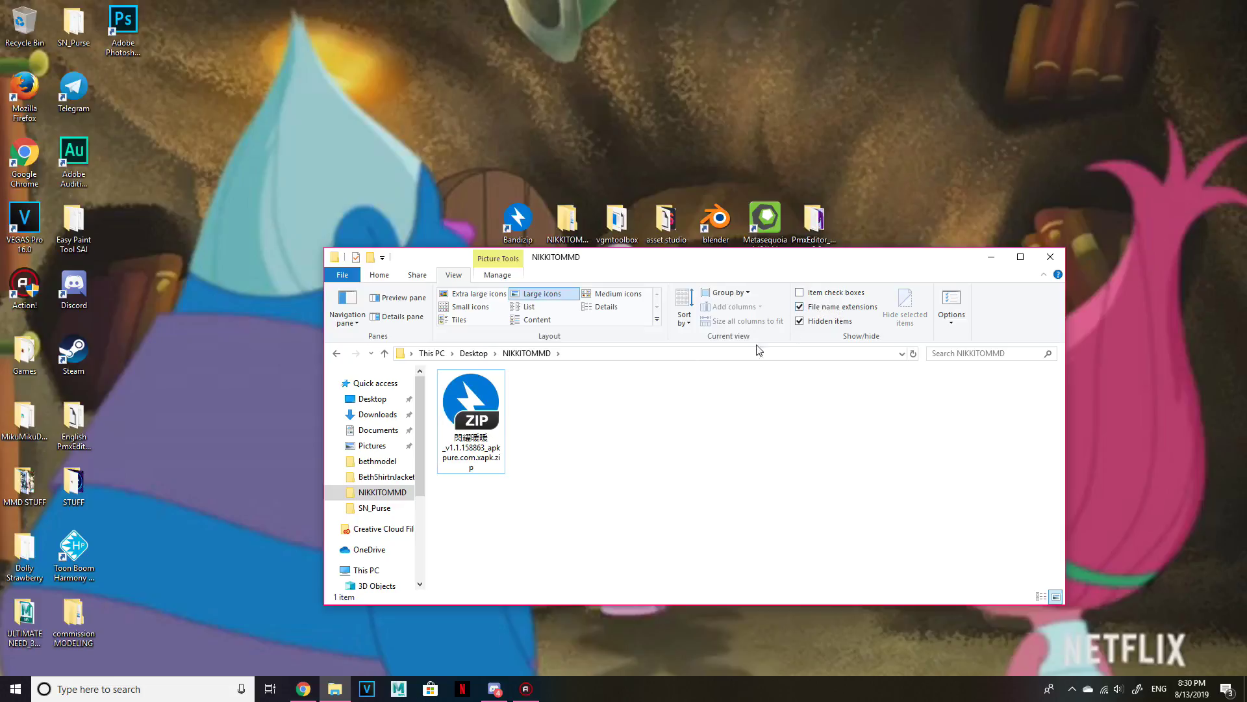
pyautogui.click(481, 432)
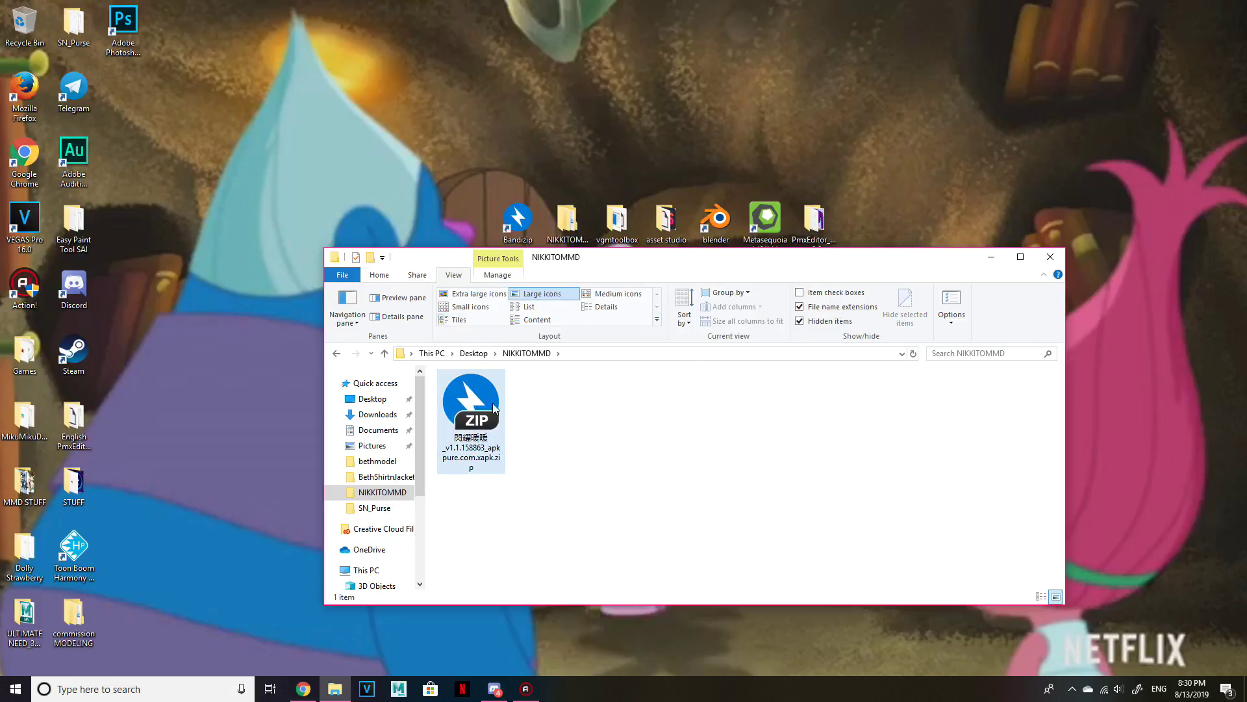
pyautogui.rightClick(479, 435)
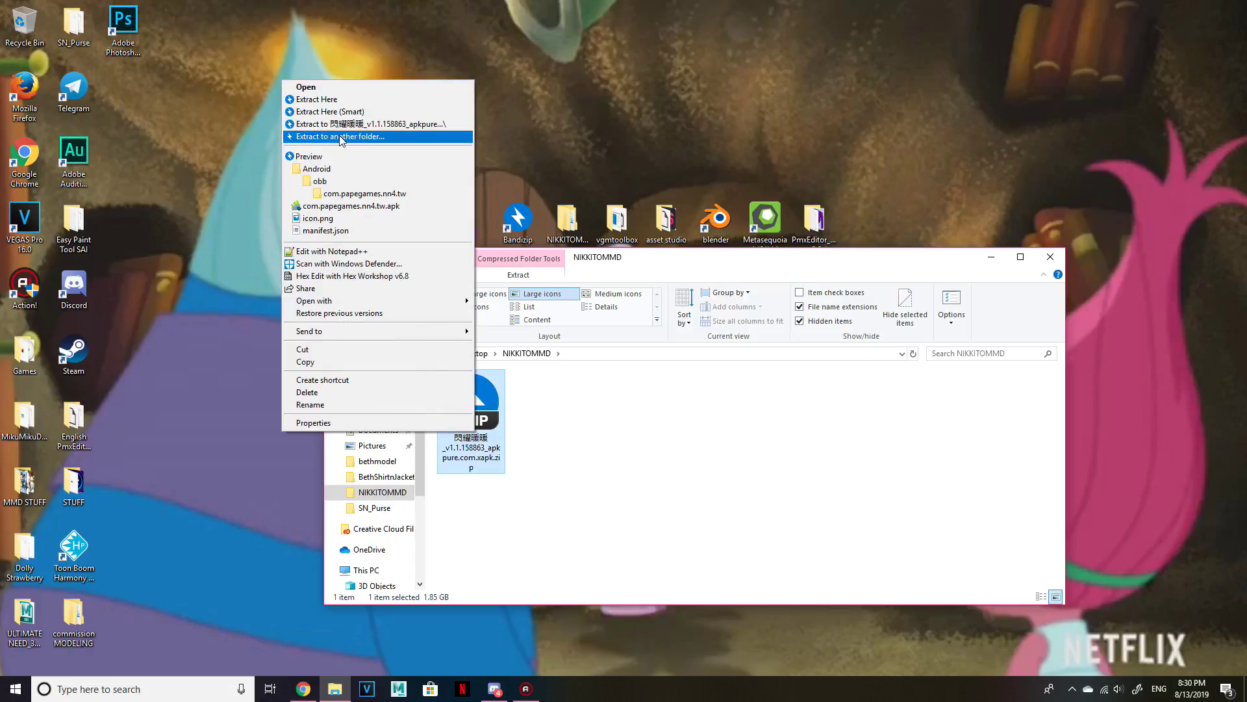
pyautogui.press('Escape')
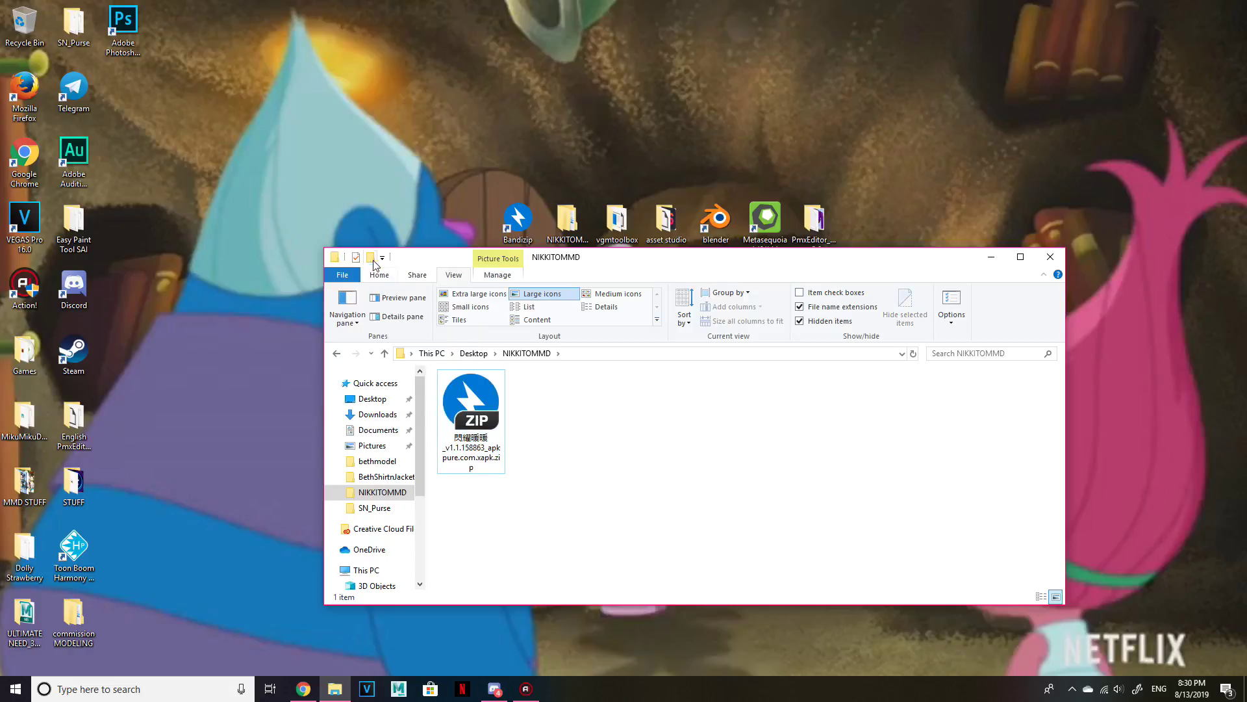
# Create a new folder named "Shinning Nikki" inside NIKKITOMMD.
pyautogui.hotkey('ctrl', 'shift', 'n')
pyautogui.write('S')
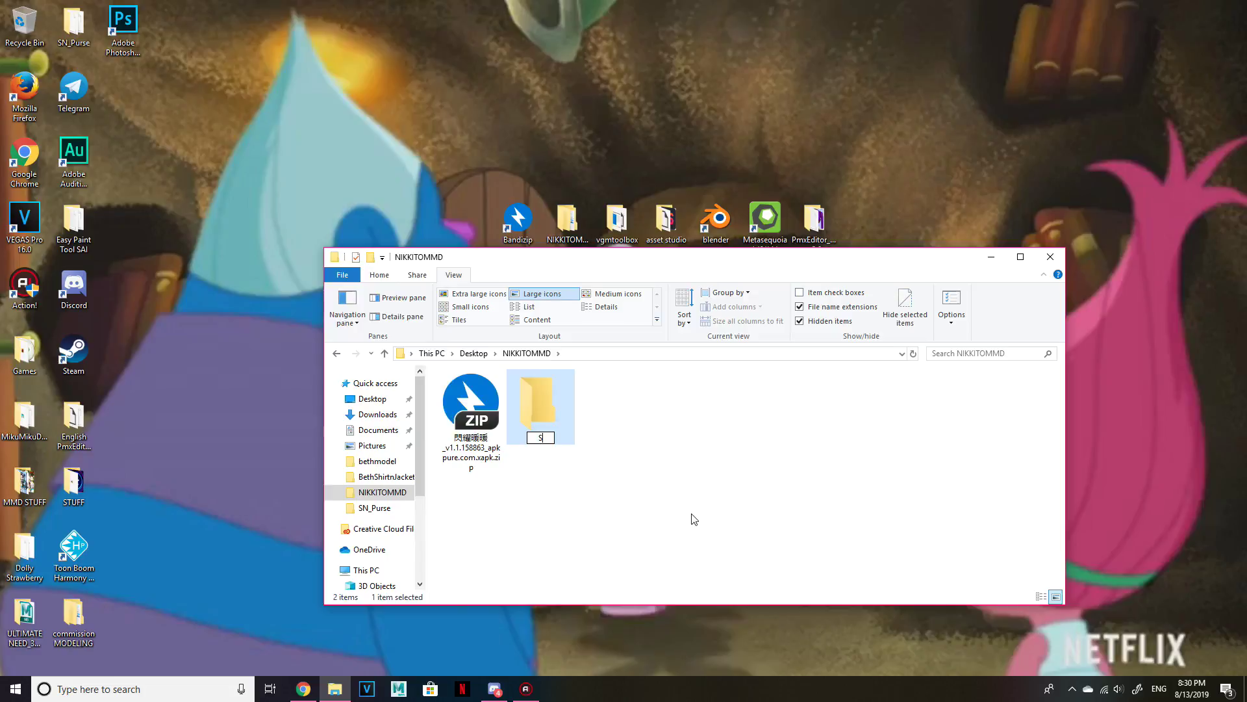
pyautogui.write('hinning Nikki')
pyautogui.press('Return')
pyautogui.click(456, 420)
pyautogui.rightClick(457, 420)
pyautogui.click(356, 130)
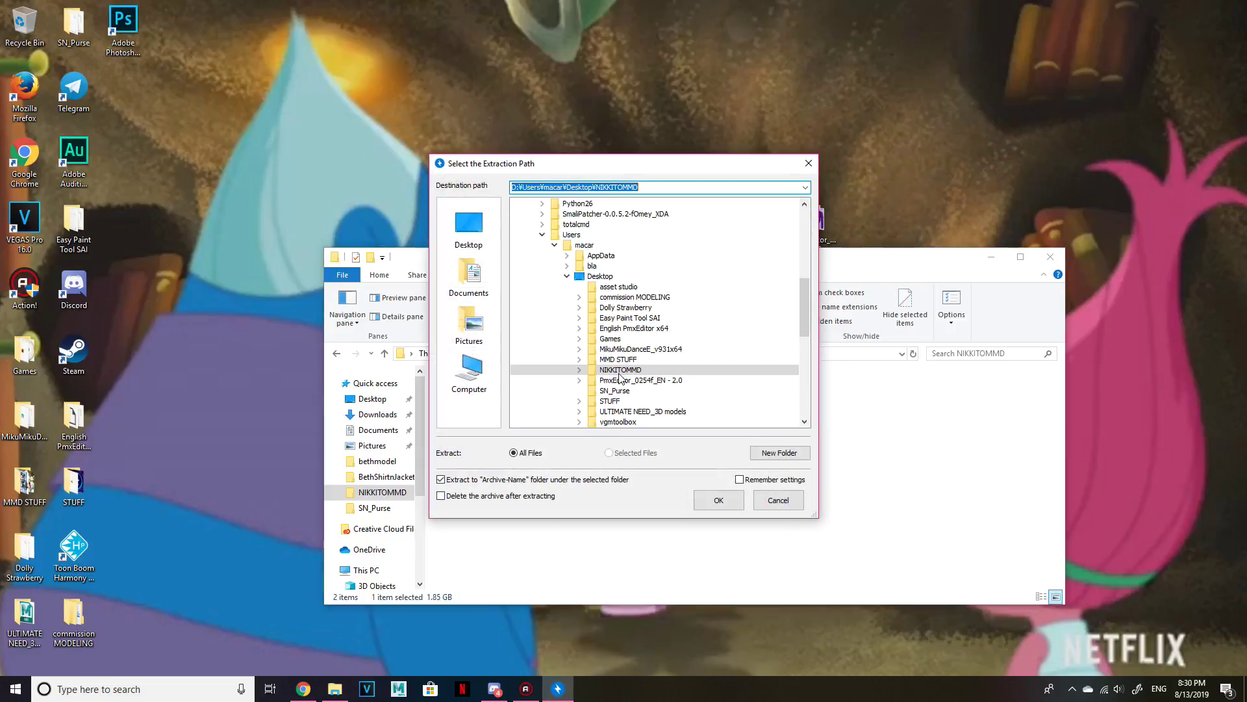
pyautogui.click(639, 382)
pyautogui.click(768, 497)
# Extract all files of the renamed ZIP archive with Bandizip into the Shinning Nikki folder inside NIKKITOMMD.
pyautogui.rightClick(475, 423)
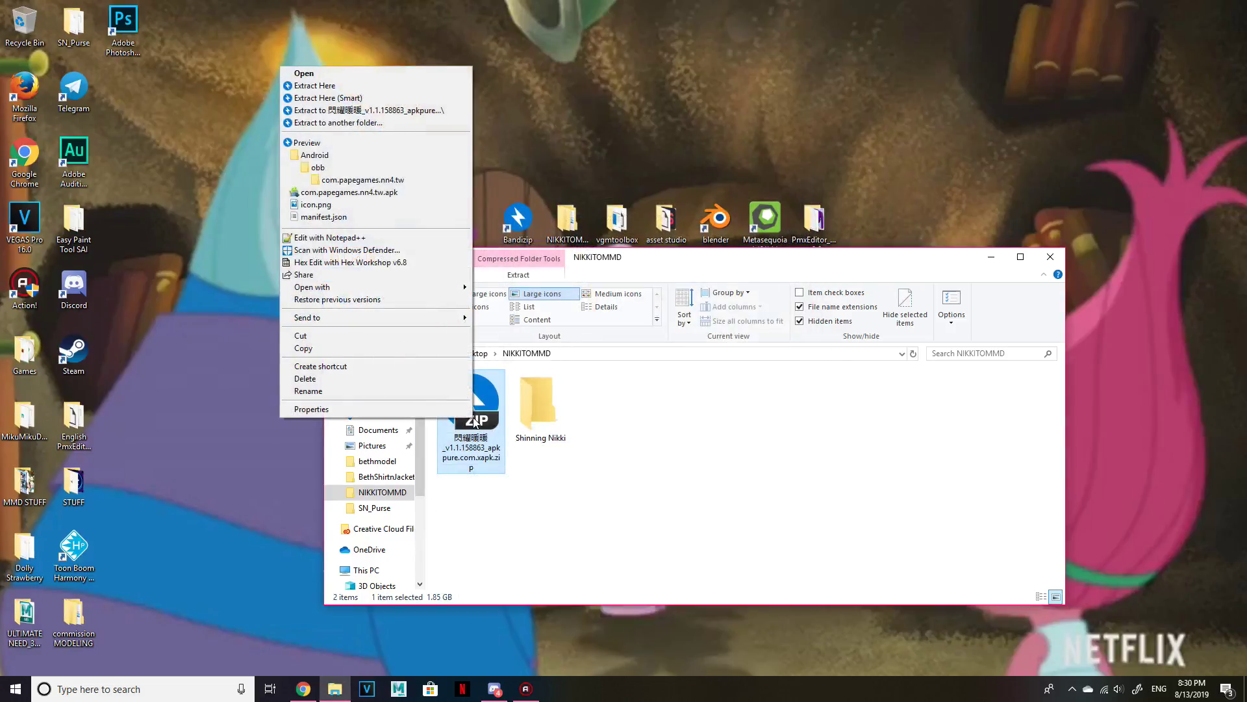
pyautogui.click(354, 123)
pyautogui.click(583, 376)
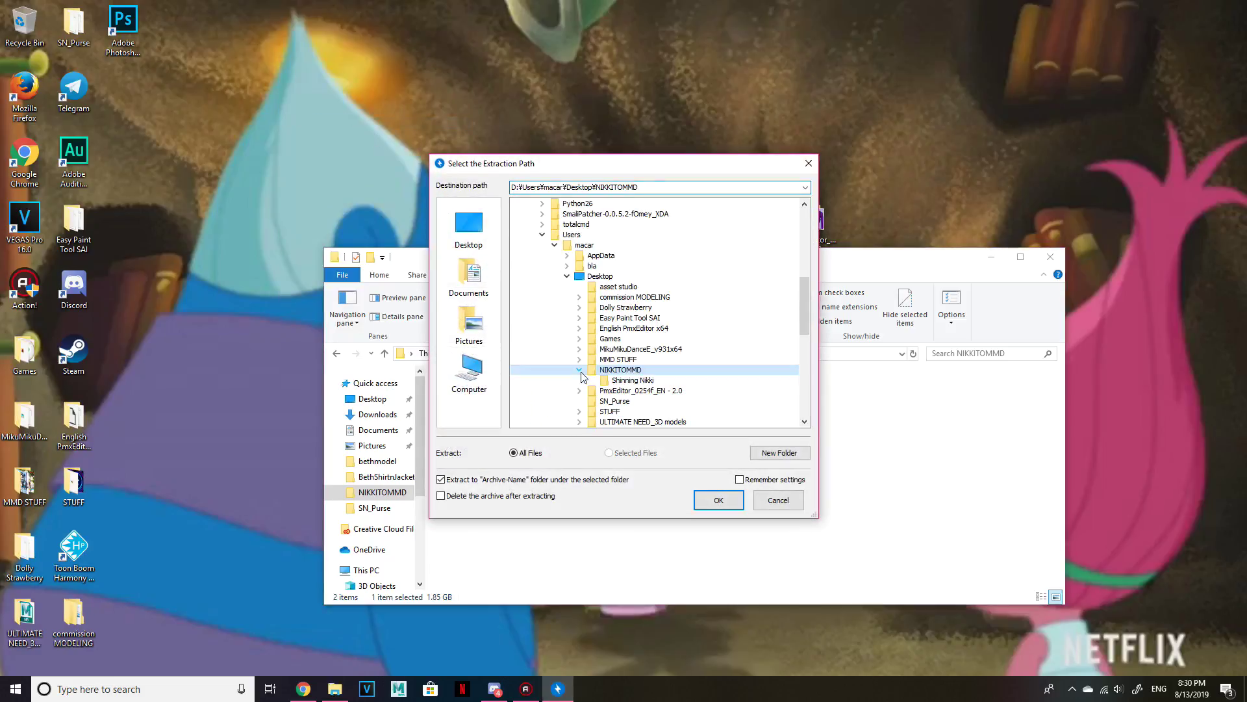
pyautogui.click(628, 380)
pyautogui.click(719, 500)
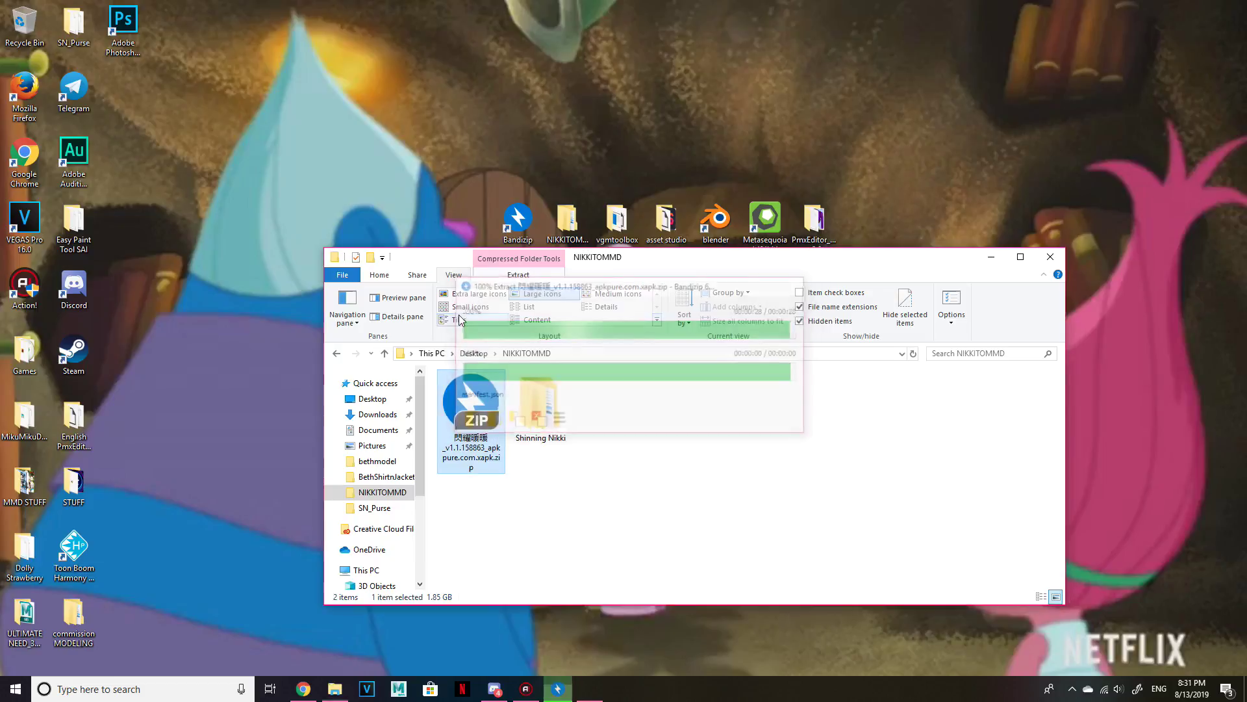
# Open the com.papegames.nn4.tw folder under Android\obb in the extracted package inside the Shinning Nikki folder.
pyautogui.doubleClick(552, 408)
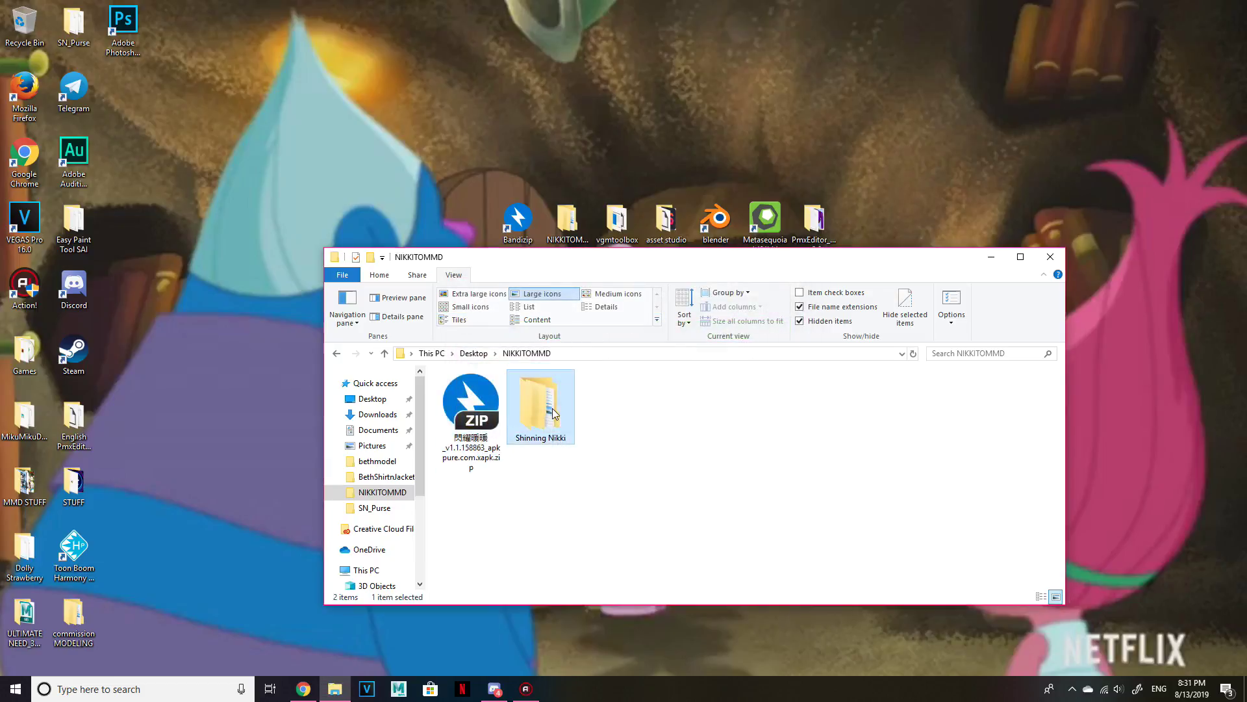
pyautogui.doubleClick(510, 393)
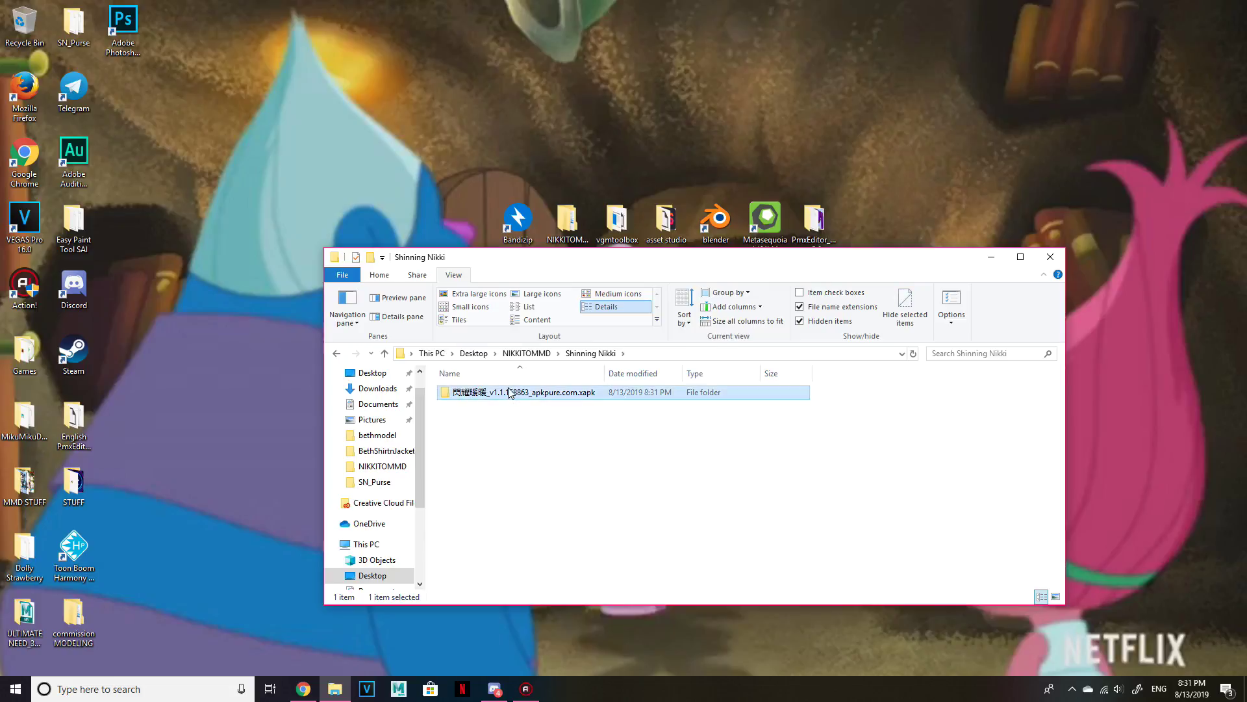
pyautogui.doubleClick(506, 393)
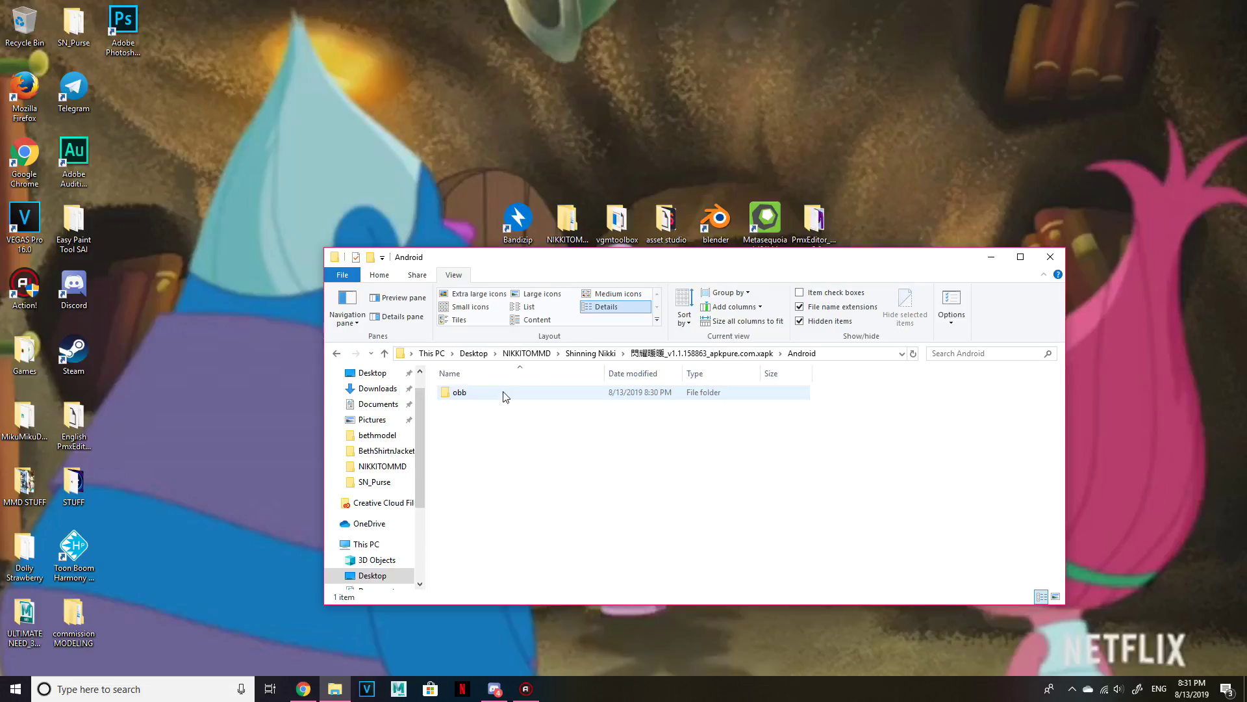
pyautogui.doubleClick(475, 395)
pyautogui.moveTo(485, 397)
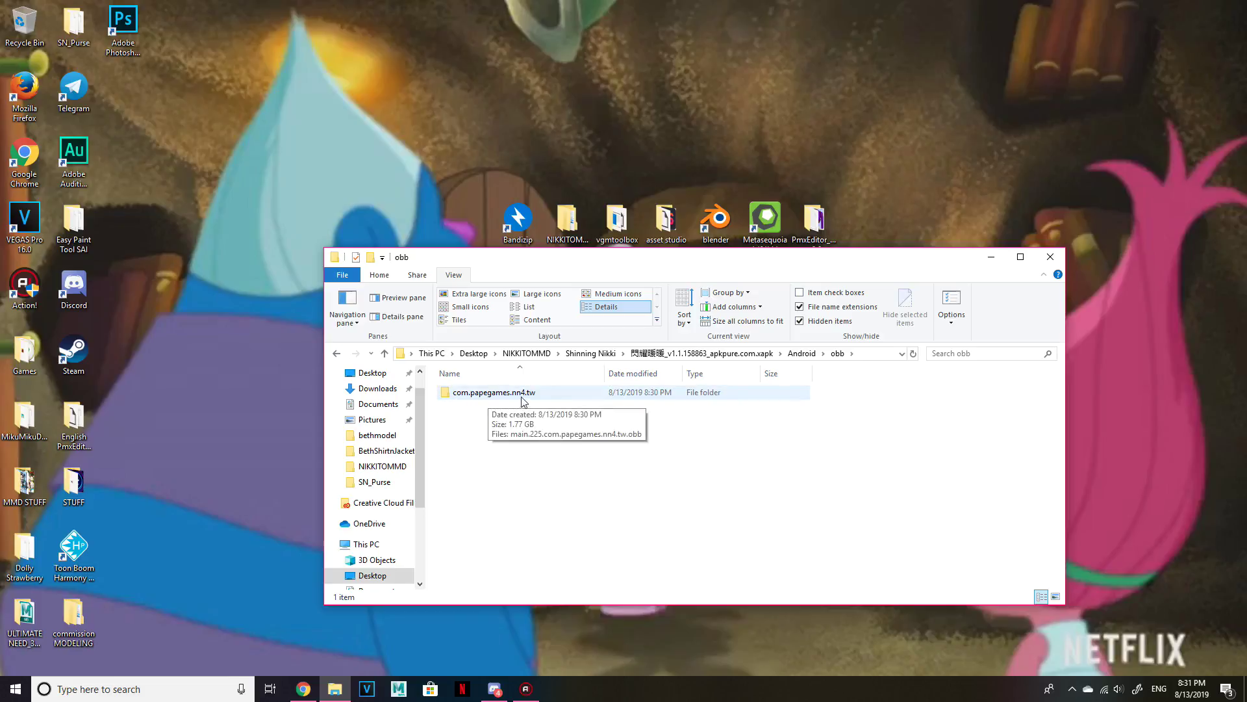
pyautogui.doubleClick(521, 398)
# Rename main.225.com.papegames.nn4.tw.obb by appending .zip to its name, accepting the extension change.
pyautogui.click(492, 395)
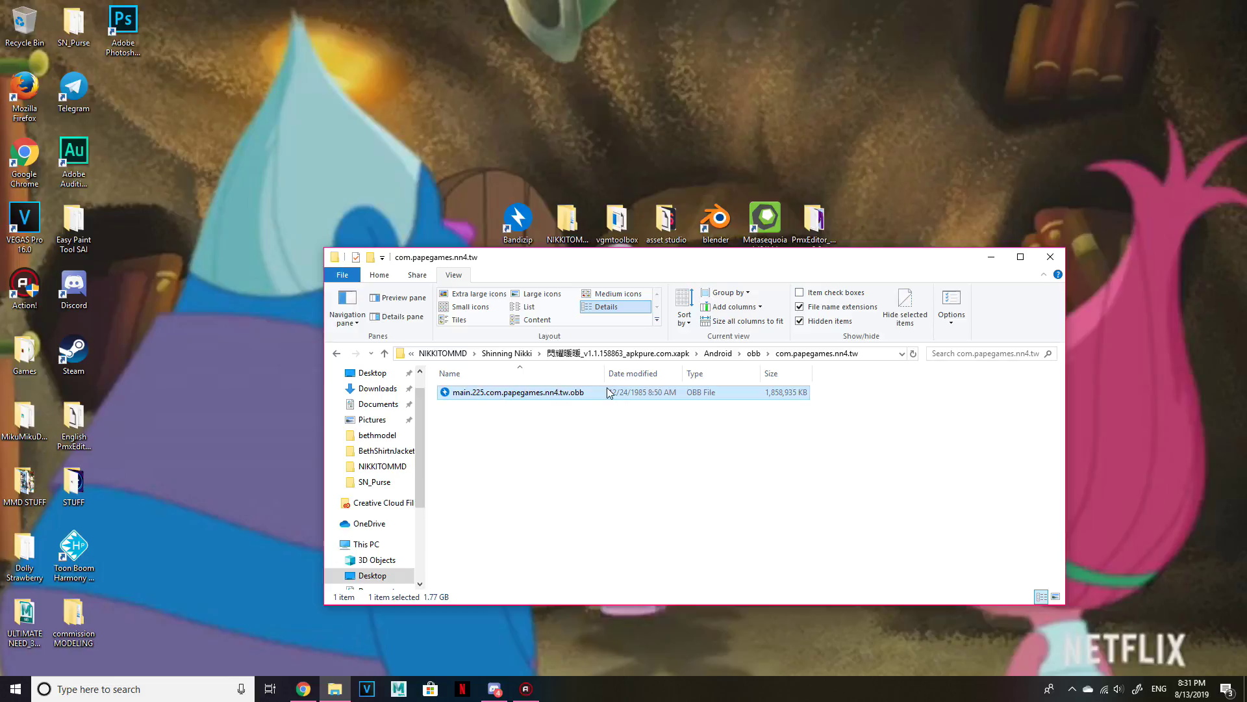
pyautogui.rightClick(588, 400)
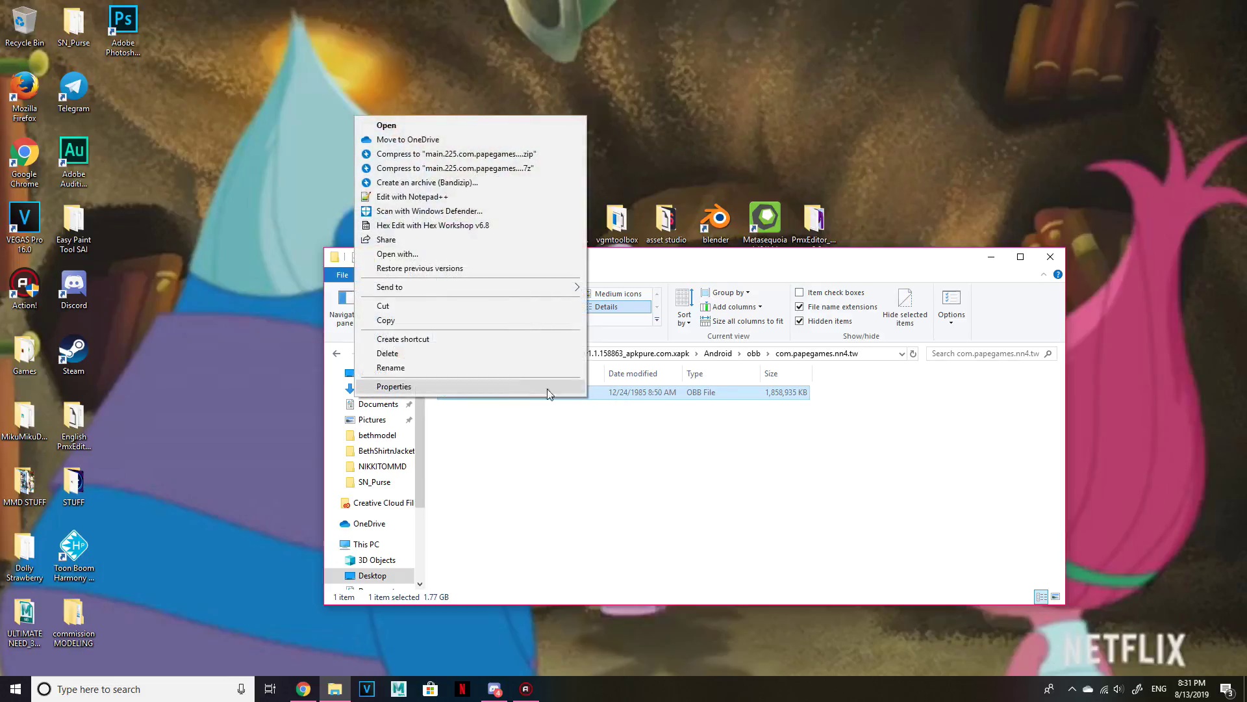
pyautogui.click(498, 373)
pyautogui.click(591, 392)
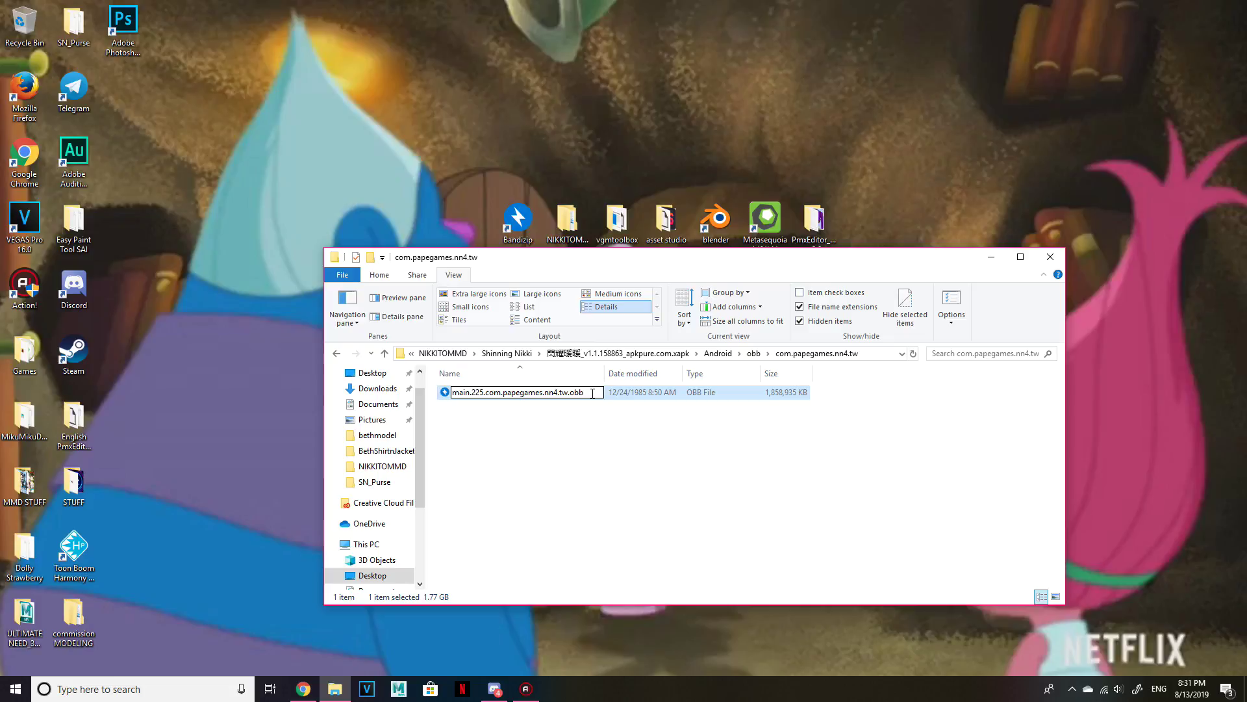
pyautogui.write('.zip')
pyautogui.press('Return')
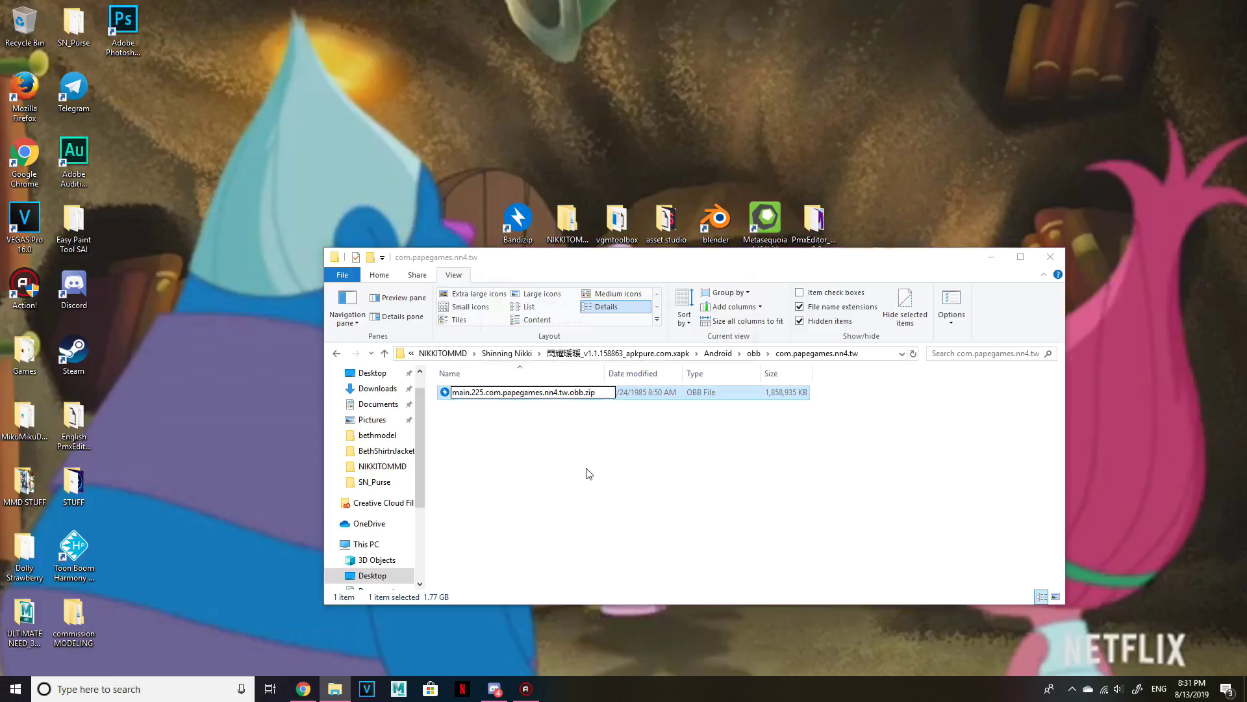
pyautogui.click(680, 349)
# Extract the renamed OBB archive into its current folder with Bandizip and select the extracted assets folder.
pyautogui.rightClick(546, 393)
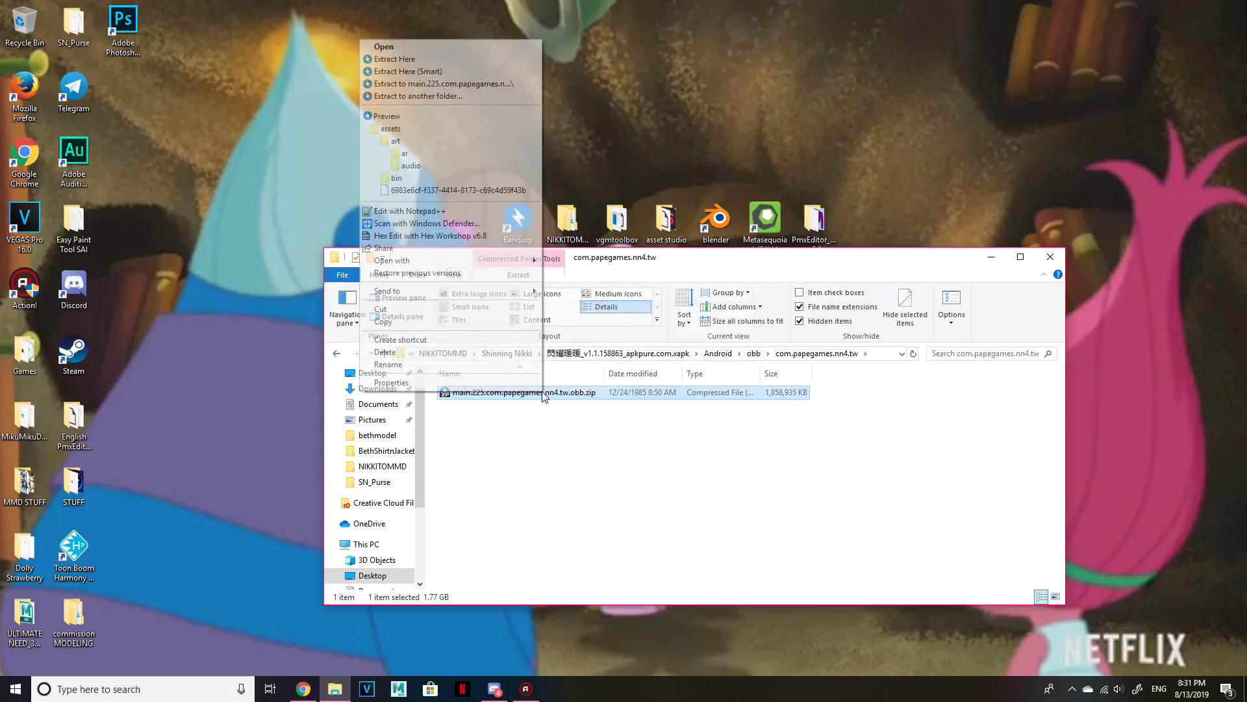
pyautogui.click(422, 58)
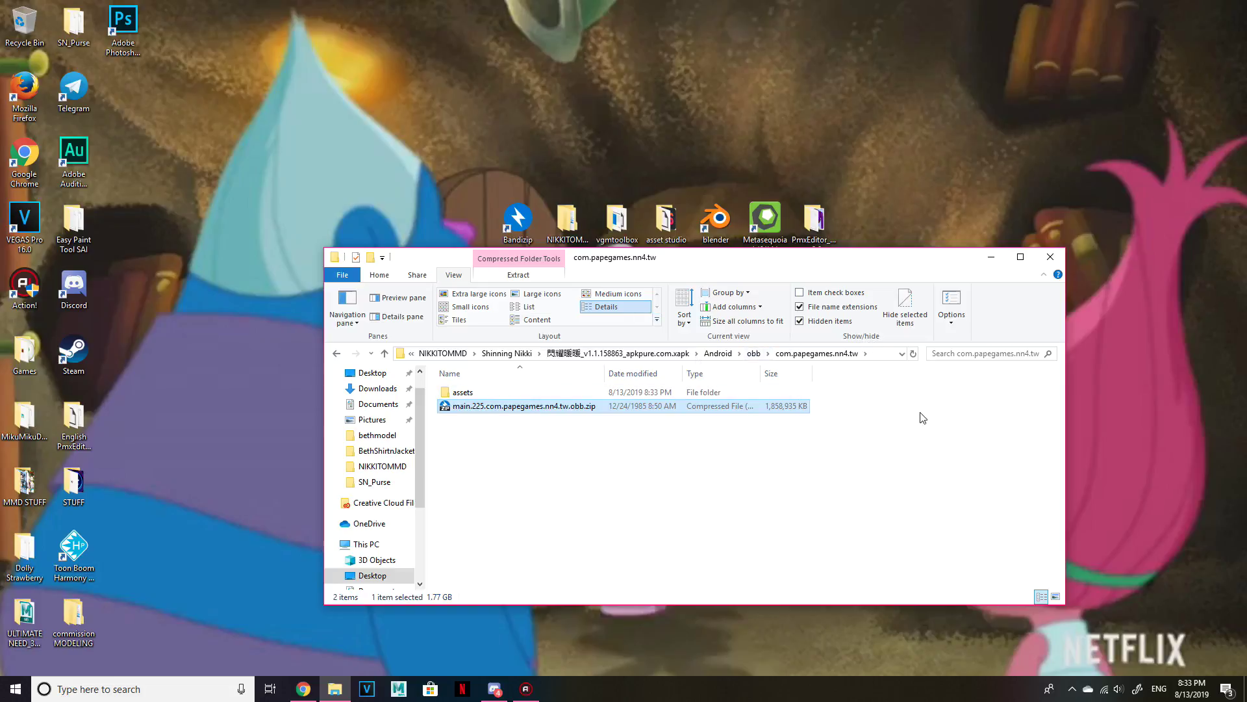
pyautogui.click(510, 393)
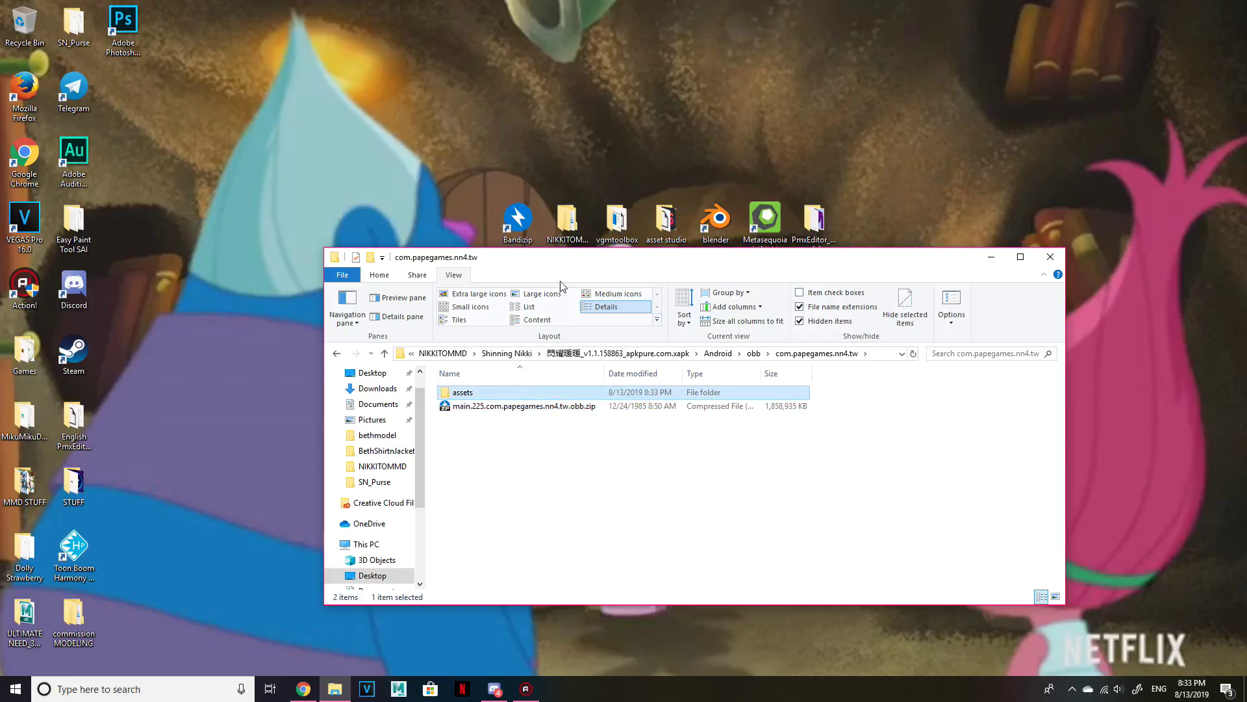
# Launch VGMToolbox from the vgmtoolbox desktop folder and open the generic Byte Remover extraction tool.
pyautogui.doubleClick(615, 218)
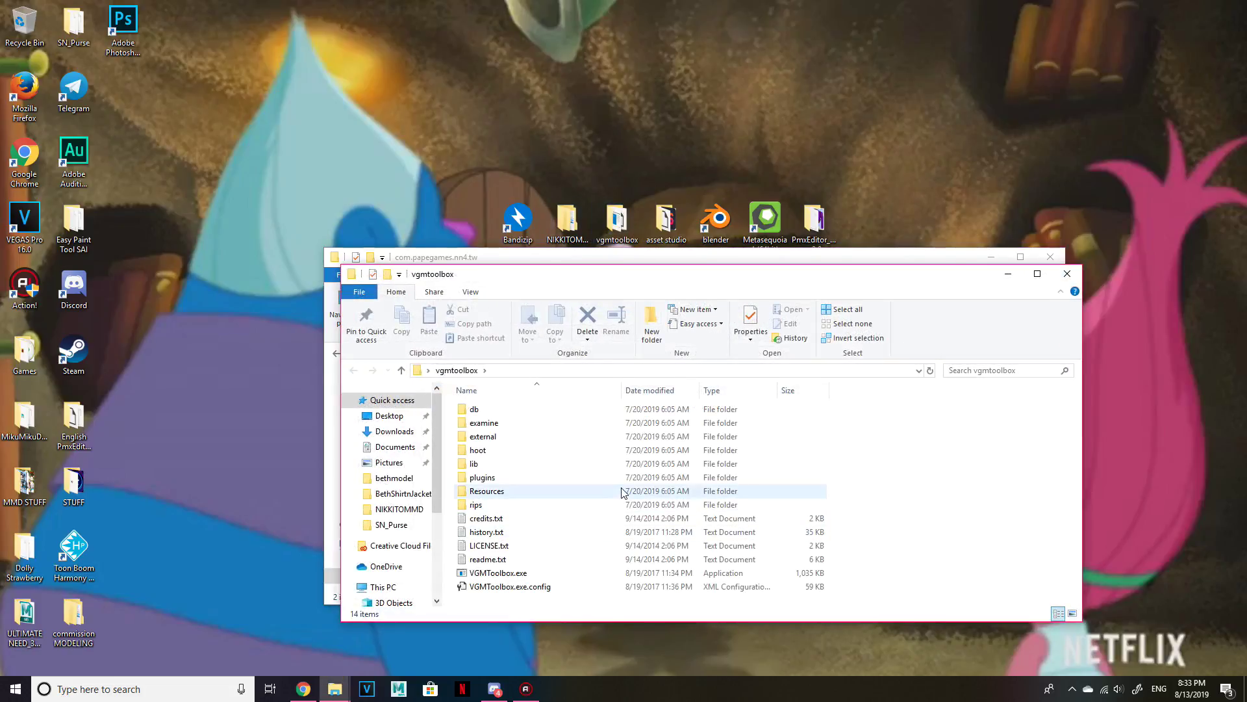
pyautogui.doubleClick(545, 575)
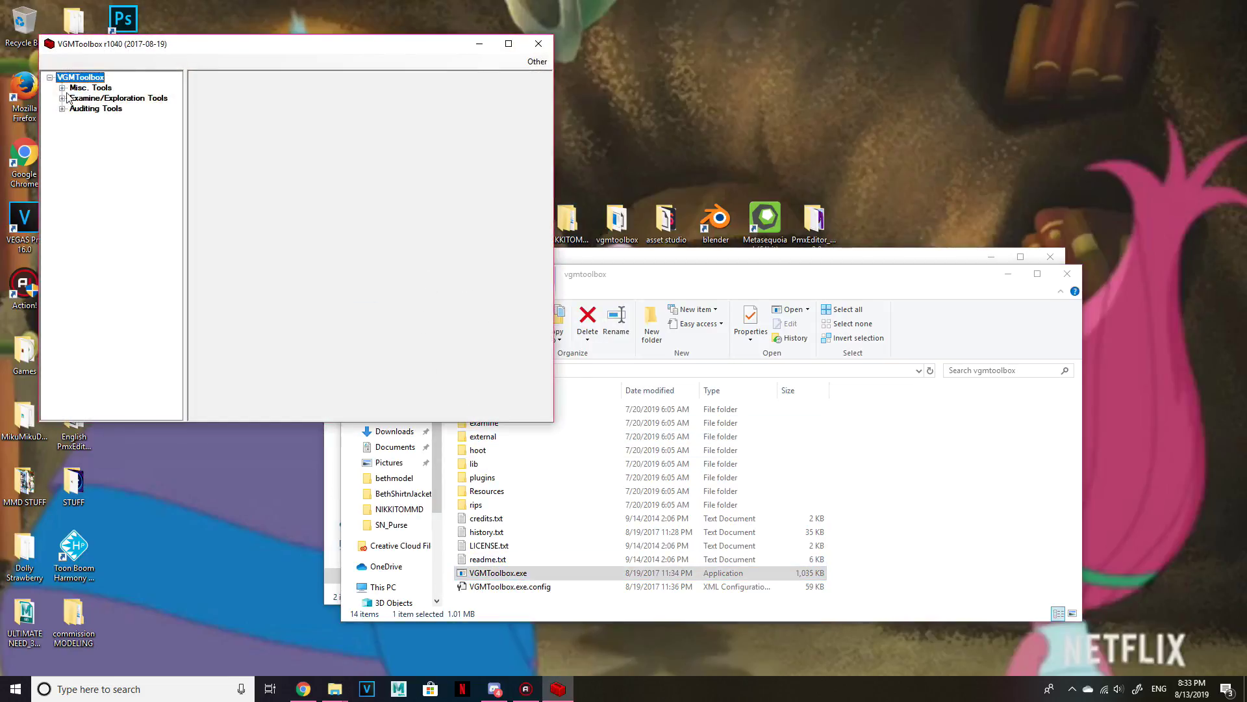
pyautogui.click(63, 89)
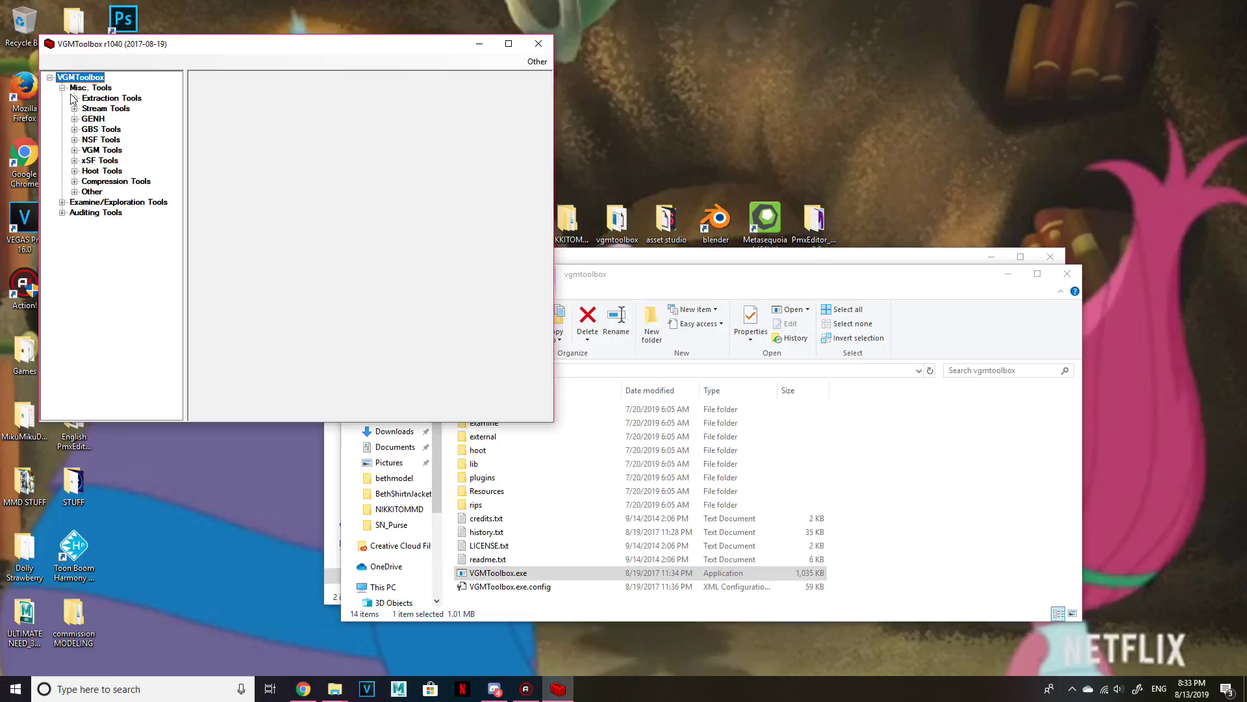
pyautogui.click(75, 98)
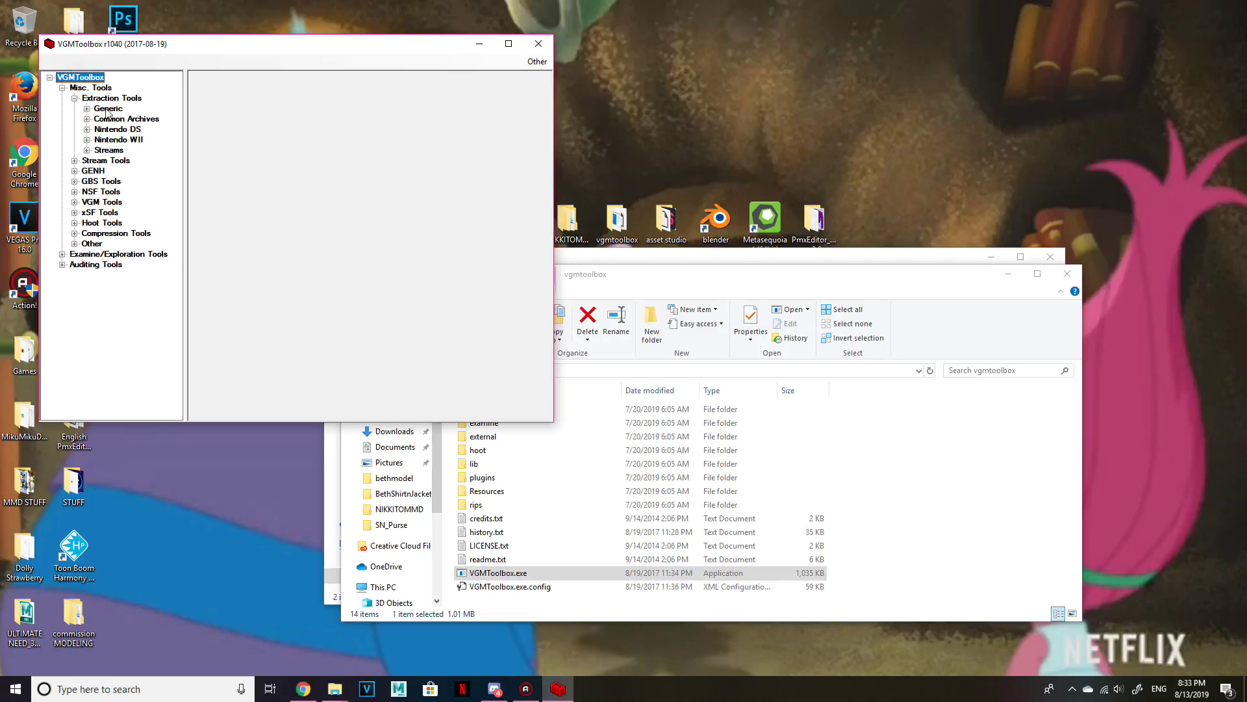
pyautogui.doubleClick(108, 109)
pyautogui.click(123, 120)
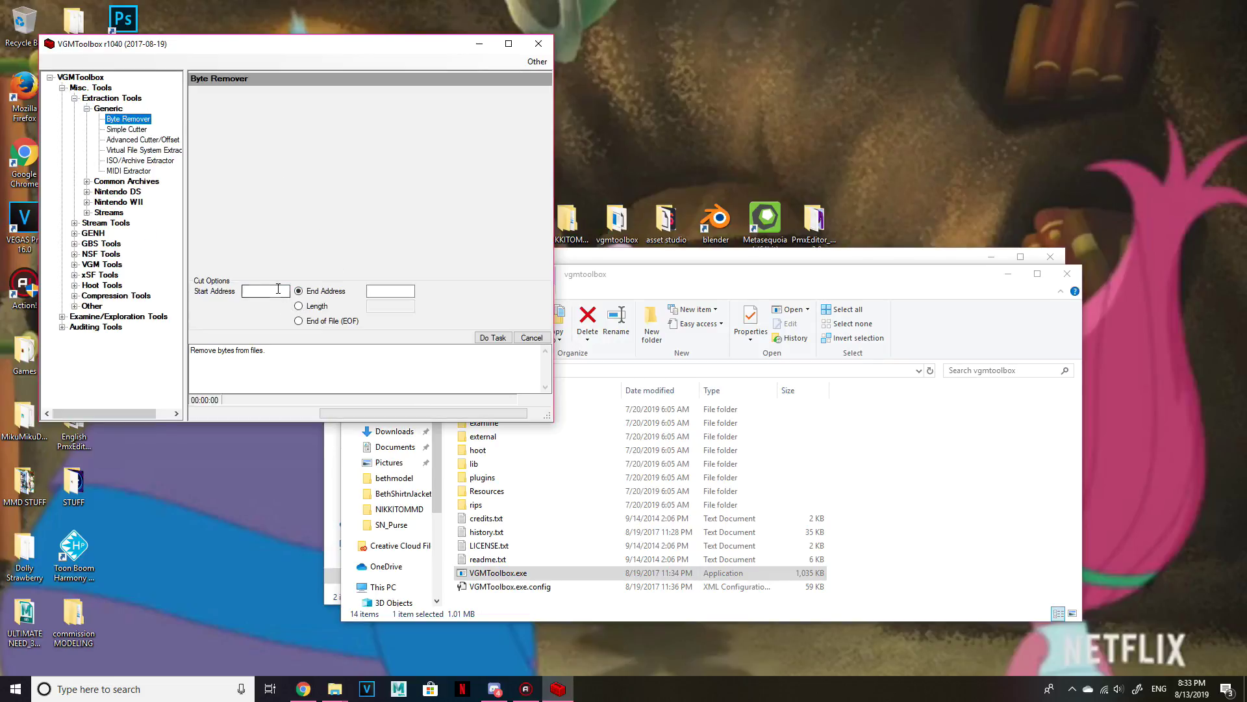
# Set the Byte Remover cut options to start address 0 and length 8, and close the vgmtoolbox folder window.
pyautogui.click(299, 306)
pyautogui.click(386, 306)
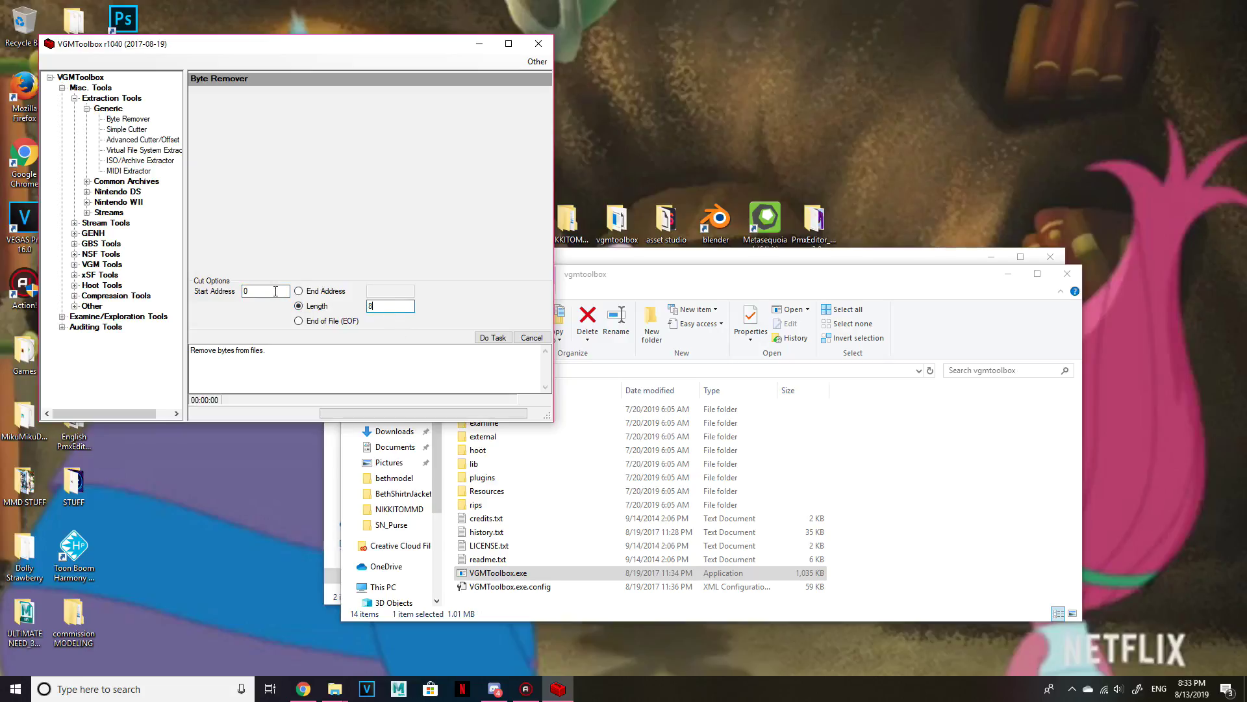
pyautogui.click(888, 448)
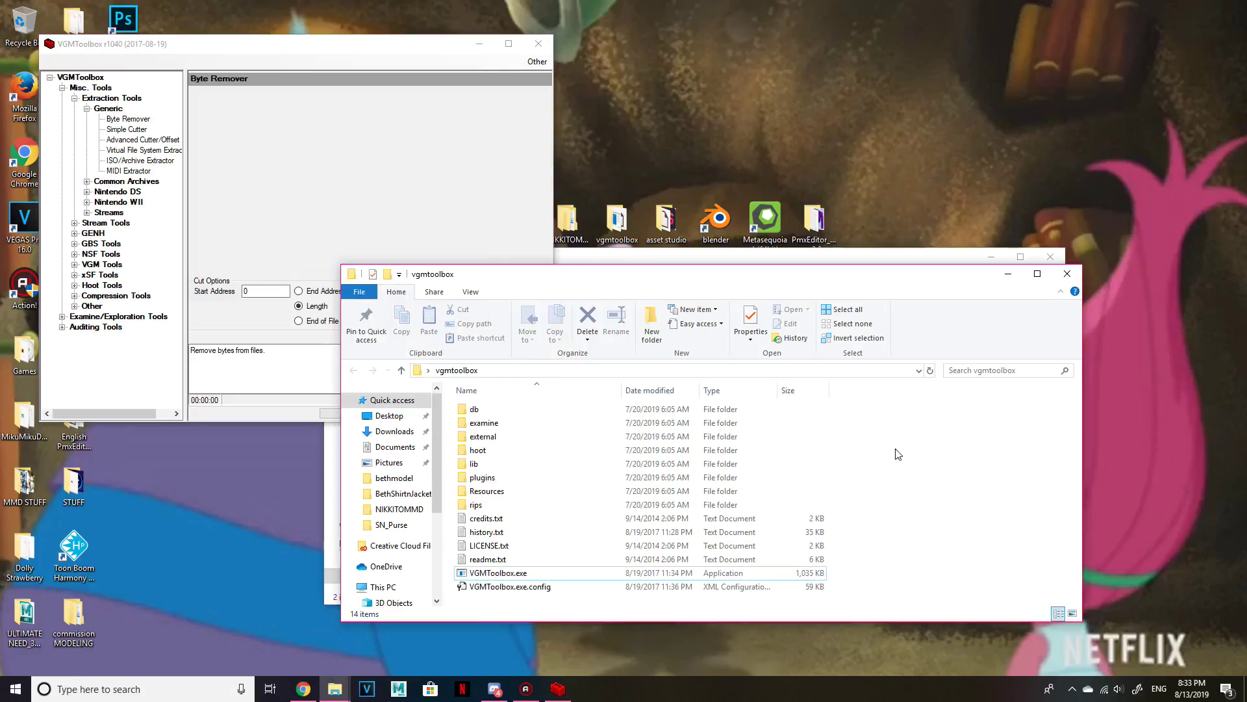
pyautogui.click(1068, 273)
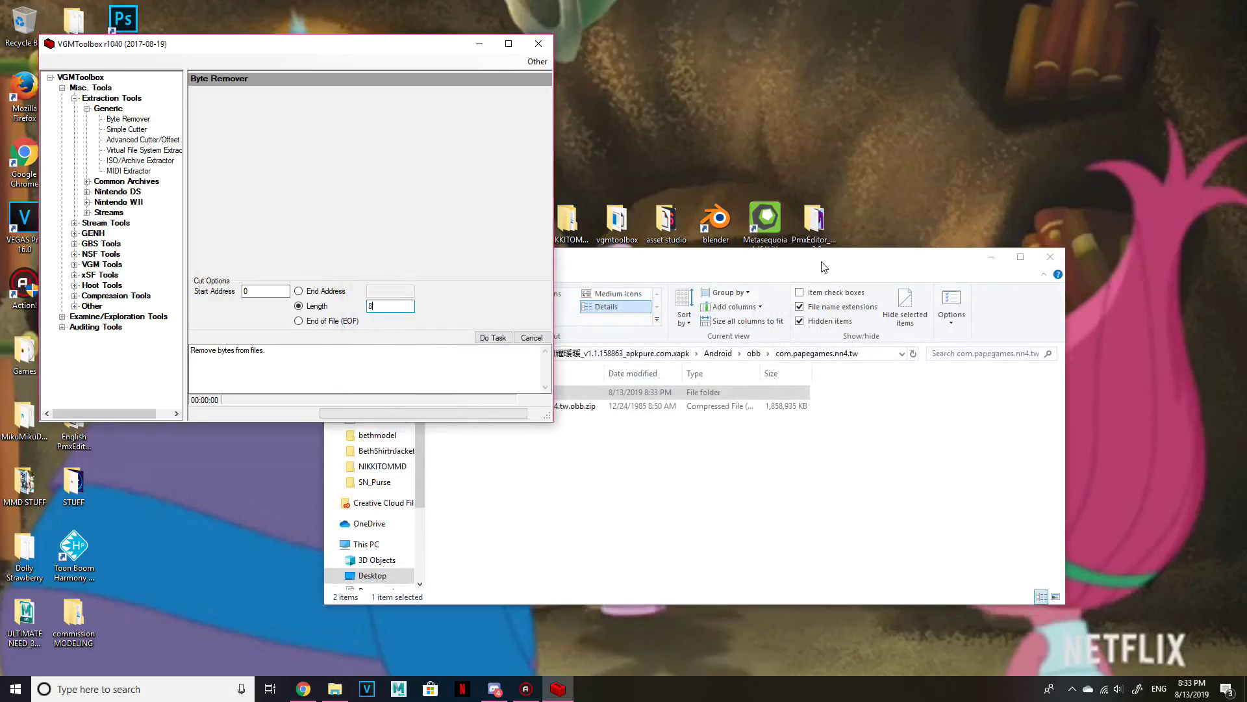
# Open the cloth folder under assets\art\character\prefabs beside the VGMToolbox window.
pyautogui.click(608, 416)
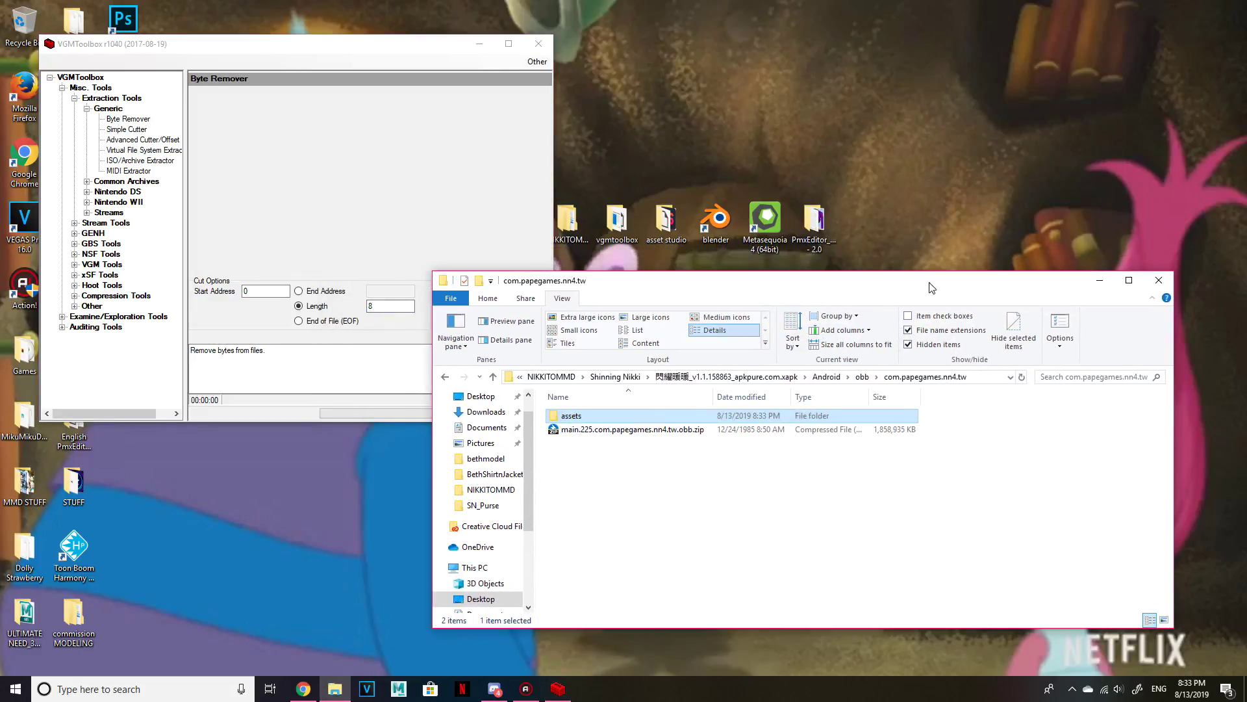
pyautogui.doubleClick(593, 417)
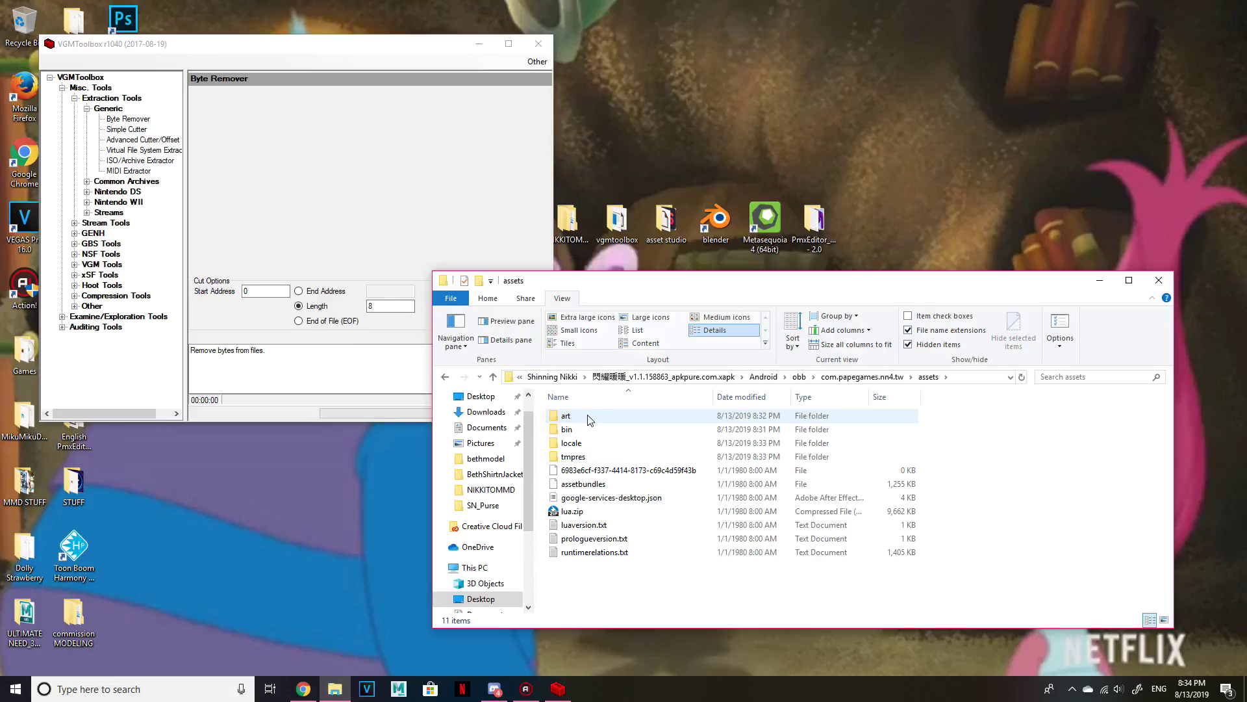
pyautogui.doubleClick(590, 419)
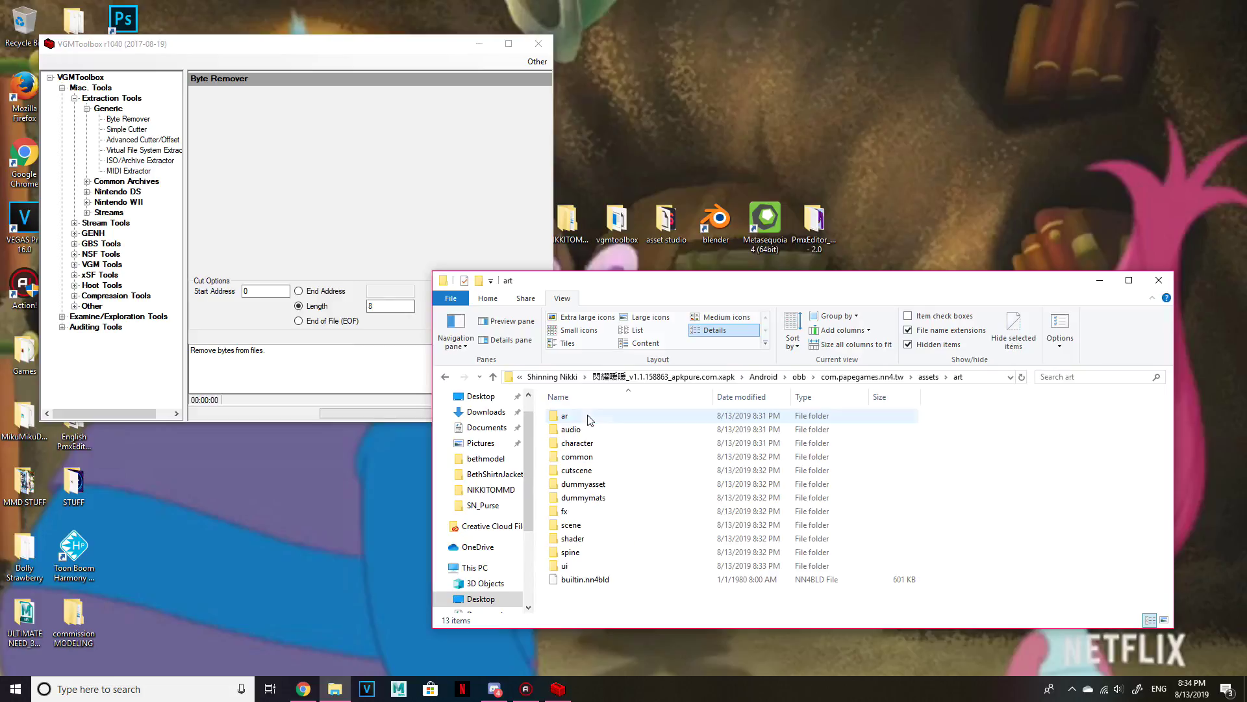
pyautogui.doubleClick(597, 447)
pyautogui.doubleClick(606, 458)
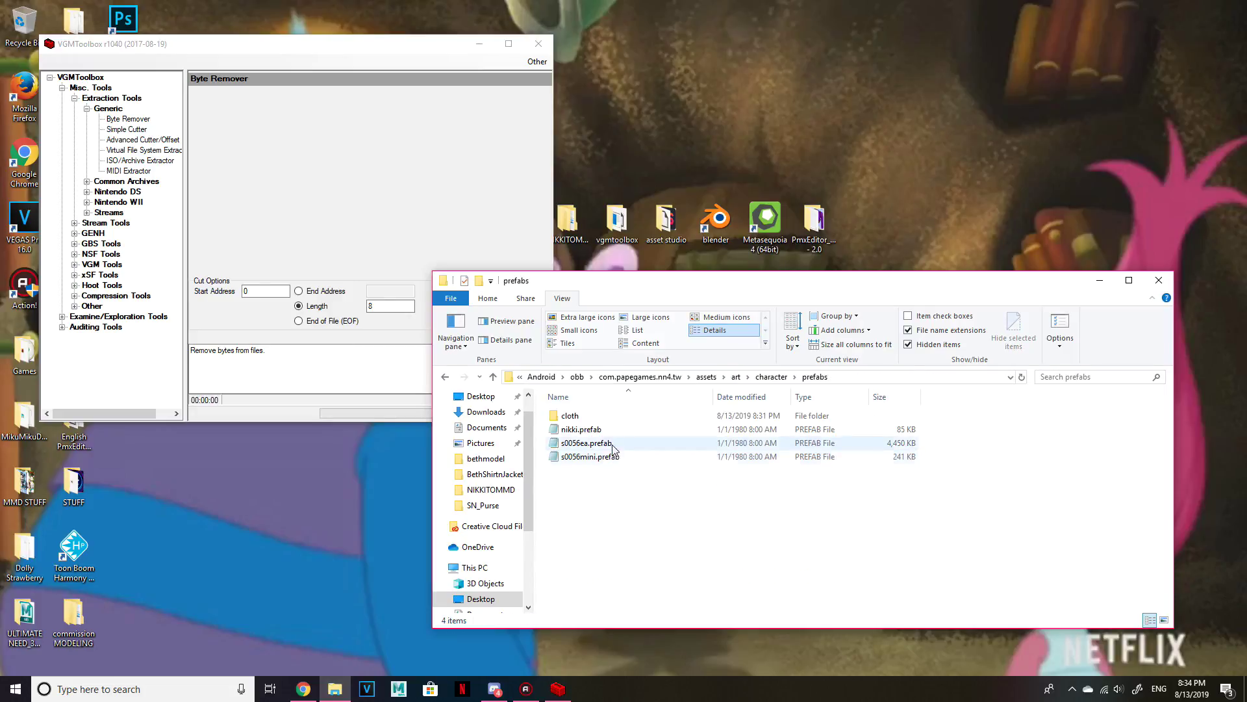
pyautogui.doubleClick(571, 415)
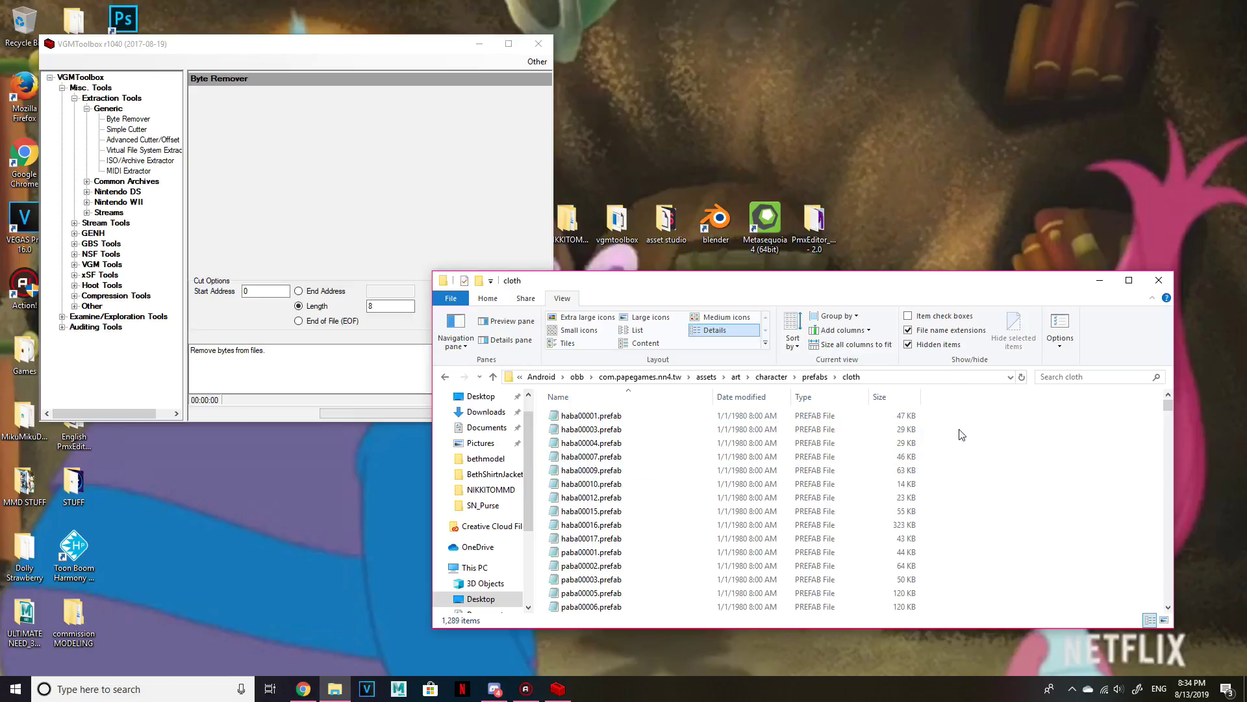
# Run the Byte Remover on all prefab files in the prefabs\cloth folder, then clear the file selection.
pyautogui.hotkey('ctrl', 'a')
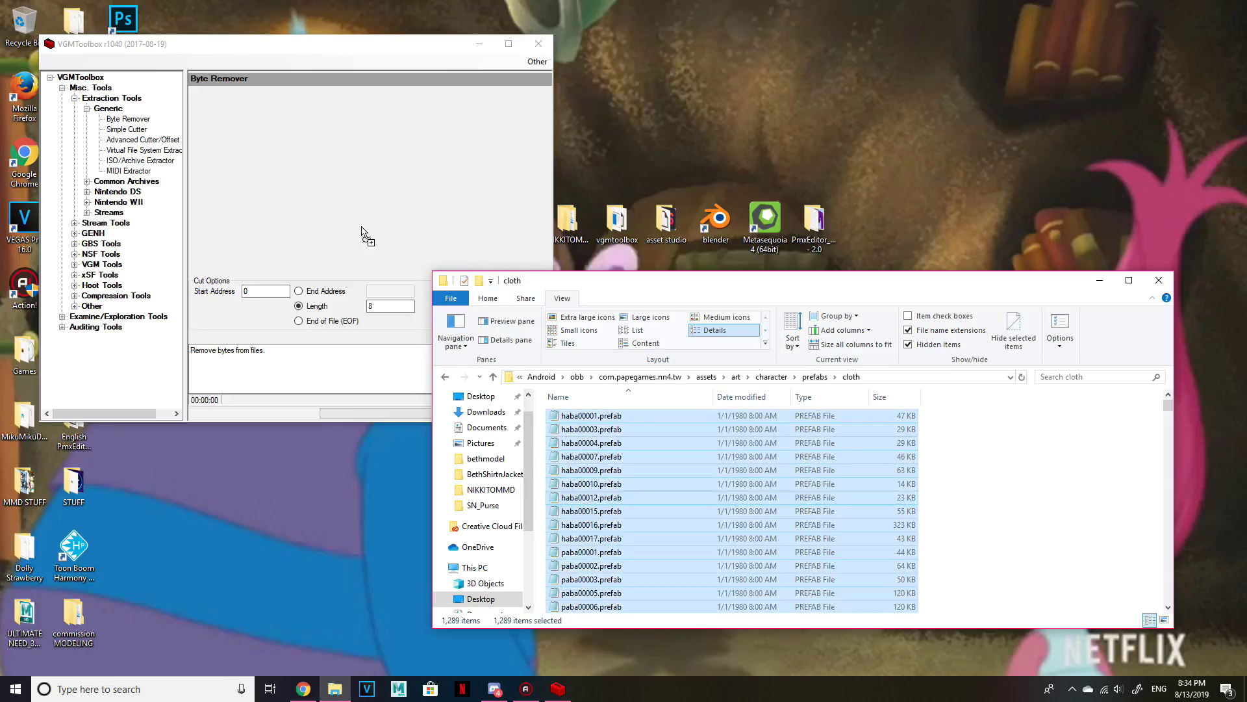
pyautogui.moveTo(244, 174); pyautogui.dragTo(246, 177)
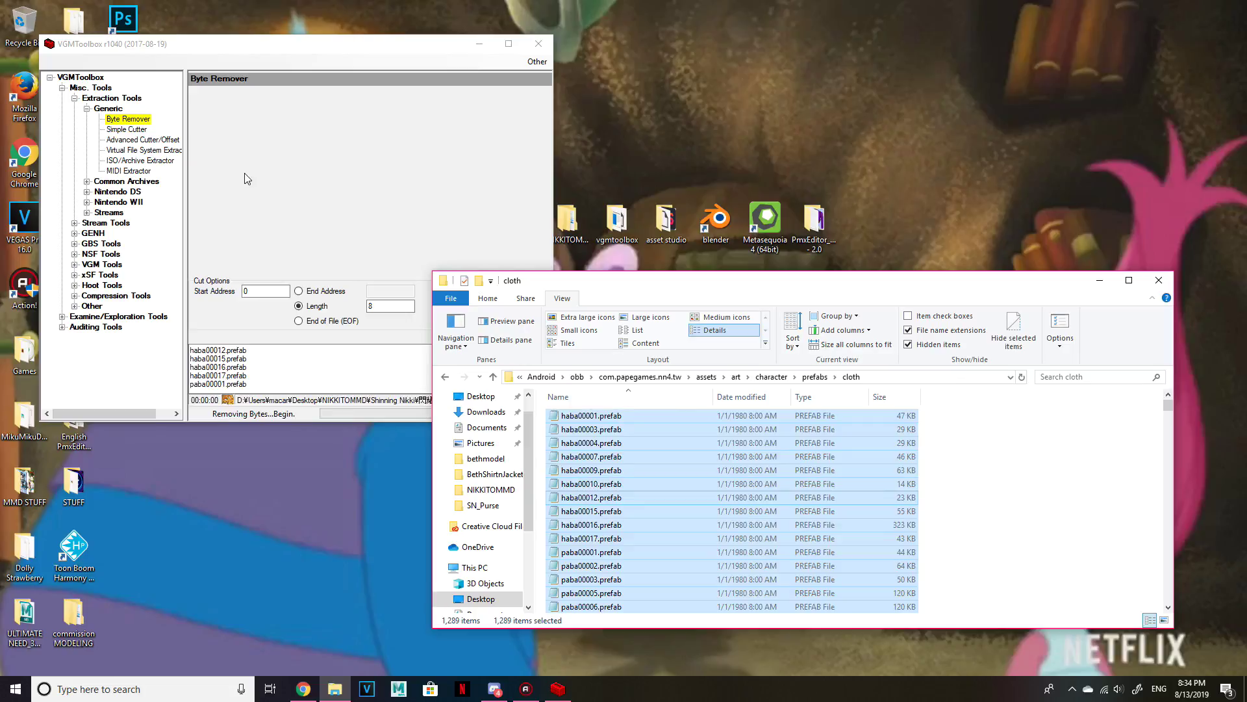
pyautogui.click(310, 60)
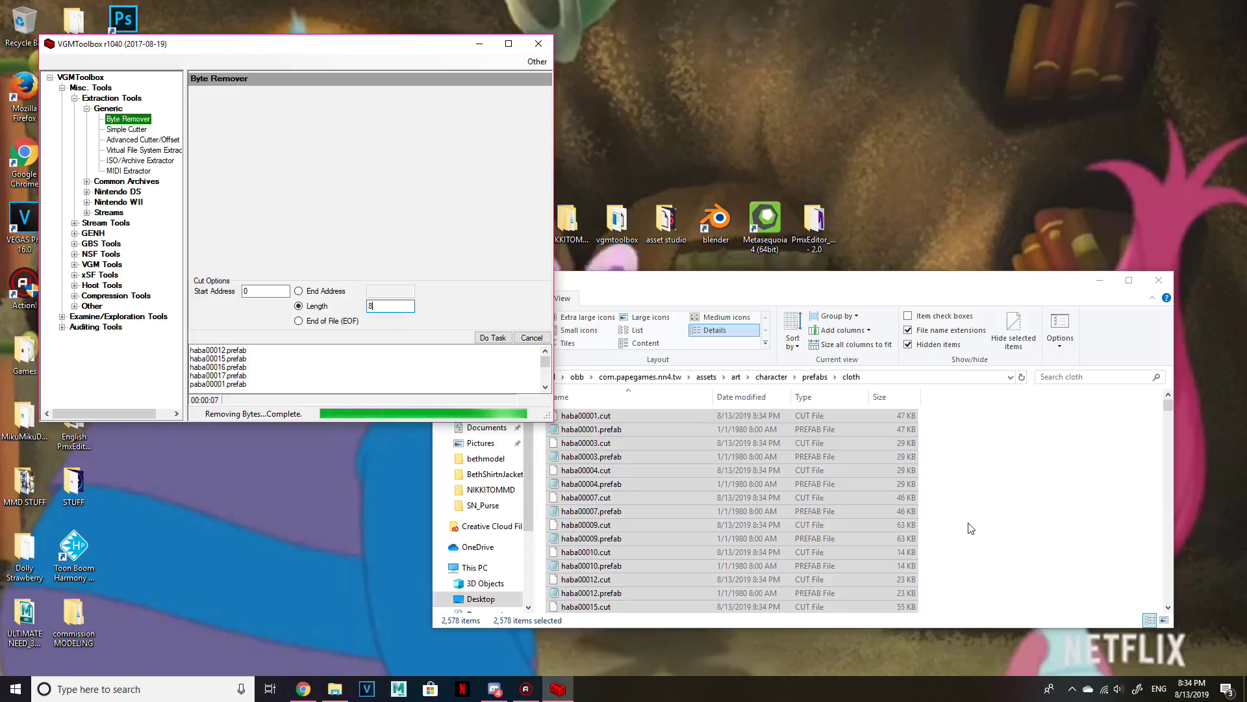
pyautogui.click(971, 524)
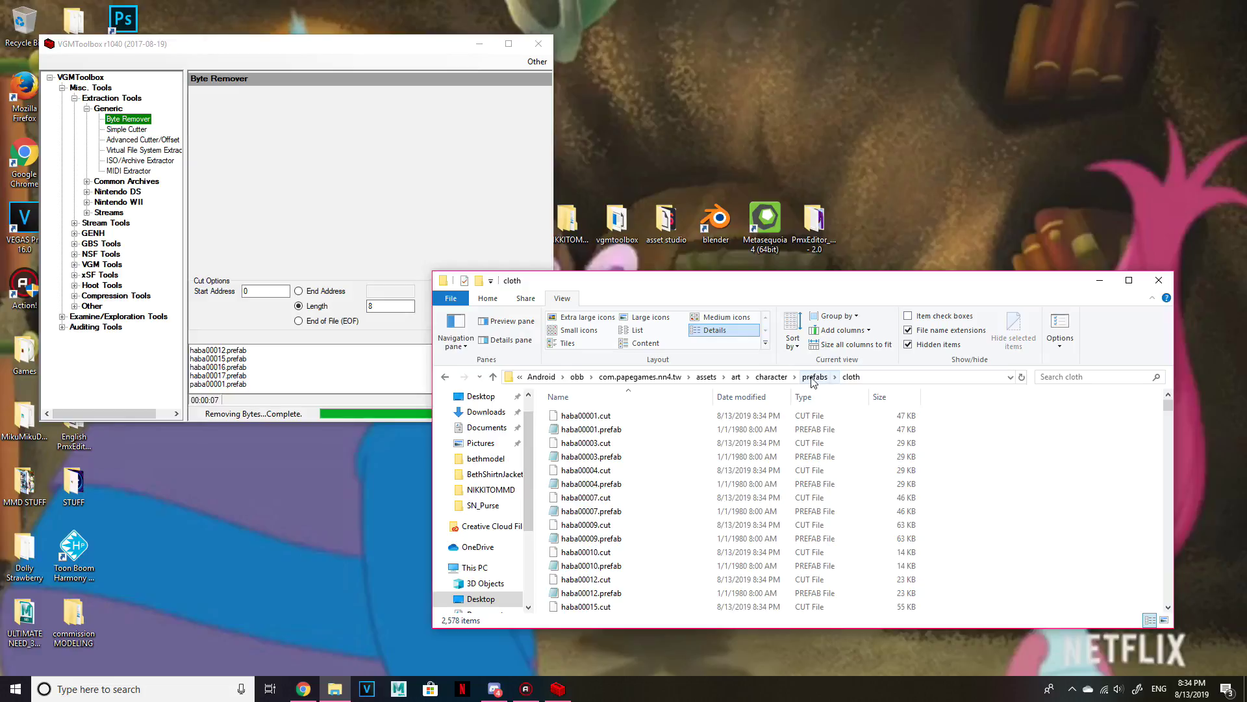
# Run the Byte Remover on all files in the cloth folder under character\textures.
pyautogui.click(771, 376)
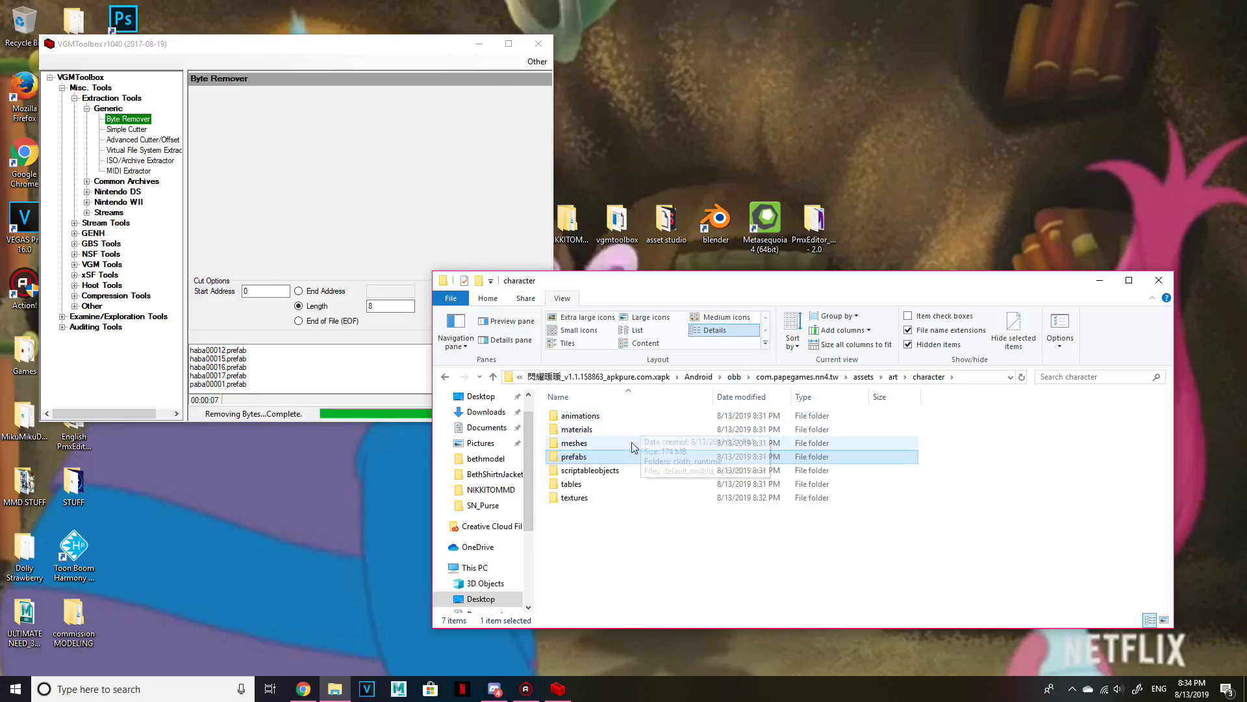
pyautogui.click(614, 499)
pyautogui.doubleClick(614, 500)
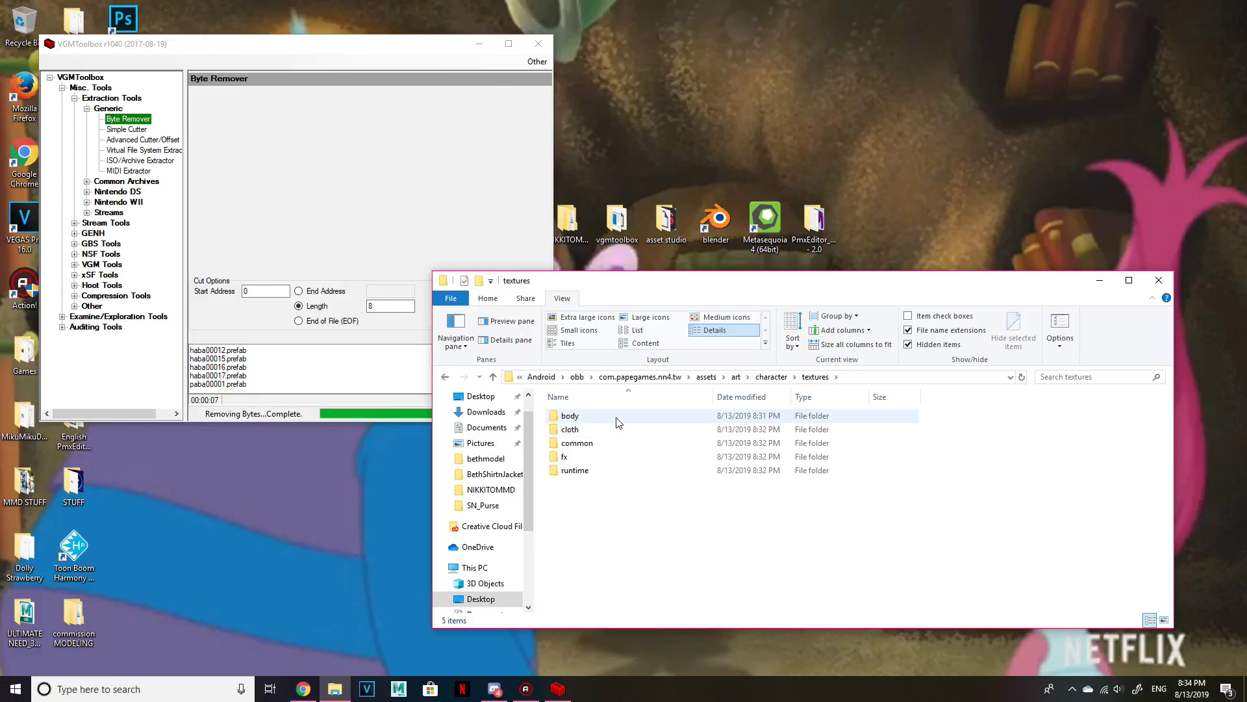
pyautogui.doubleClick(608, 430)
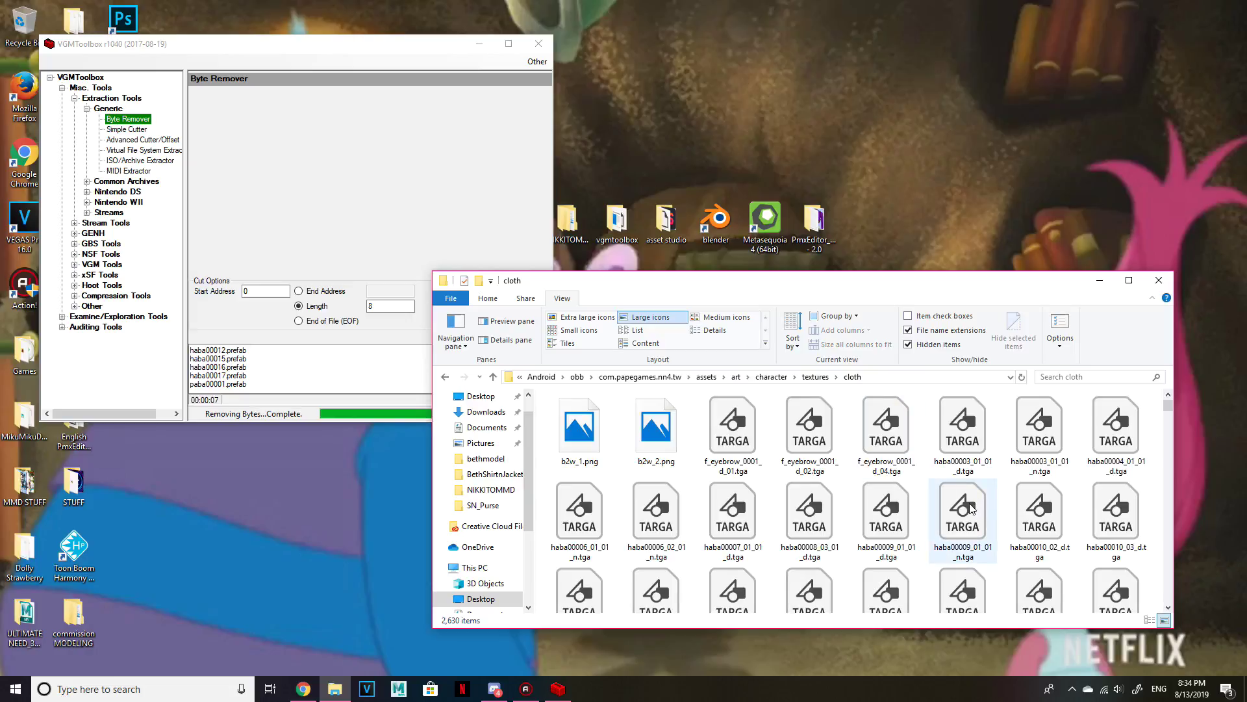
pyautogui.hotkey('ctrl', 'a')
pyautogui.moveTo(972, 508); pyautogui.dragTo(447, 227)
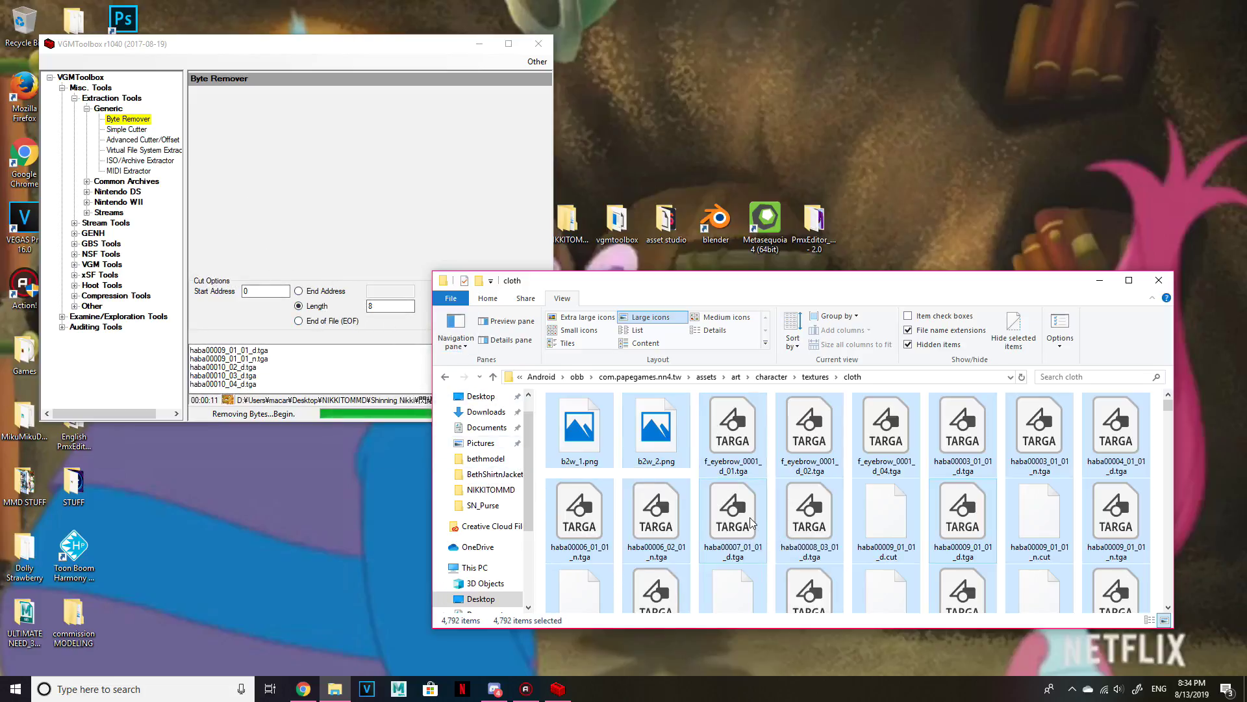
# Open the body folder under character\textures and find the hair textures.
pyautogui.click(816, 377)
pyautogui.click(623, 420)
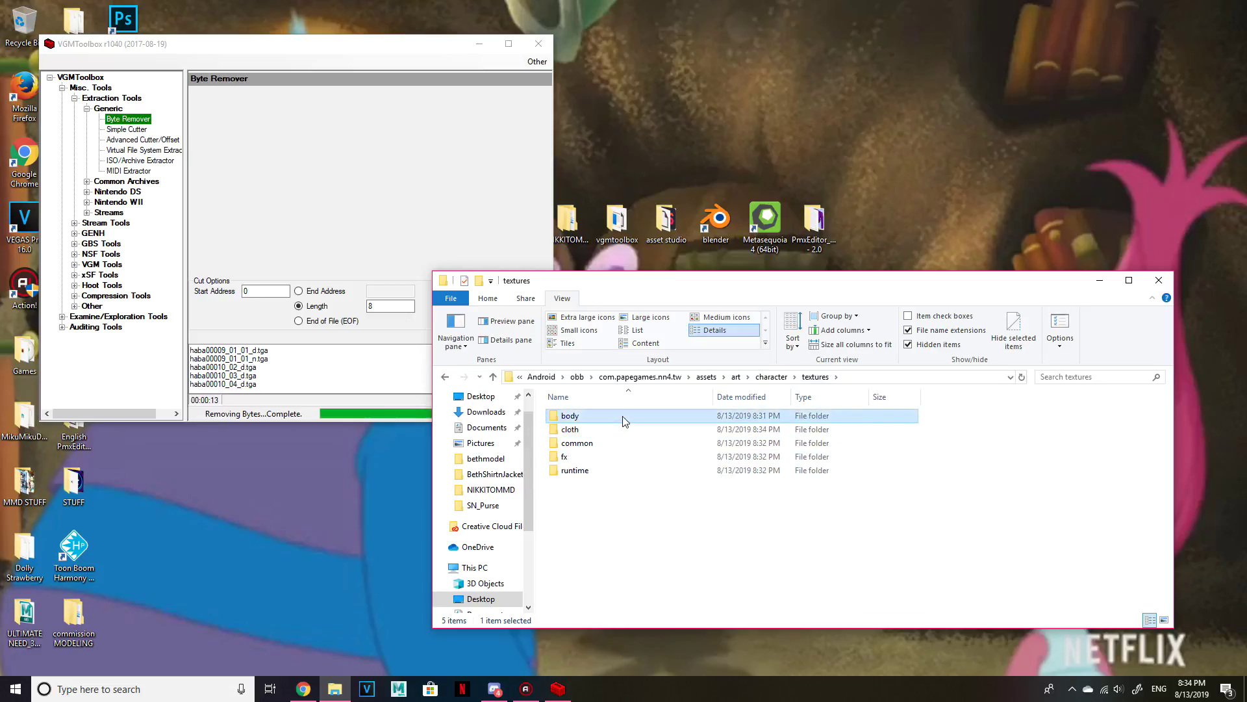
pyautogui.doubleClick(624, 419)
pyautogui.scroll(-3, 773, 492)
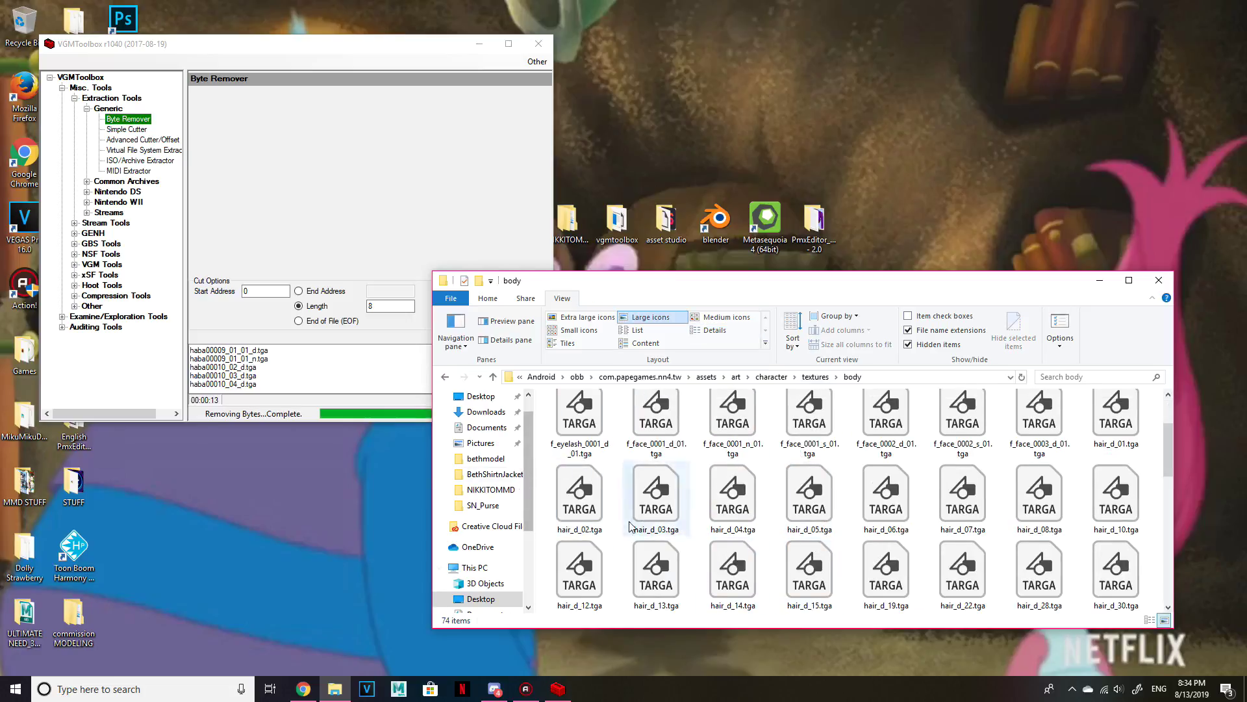
# Run the Byte Remover on hair_d_01.tga through hair_d_56.tga, then close the body folder and VGMToolbox windows.
pyautogui.click(1115, 416)
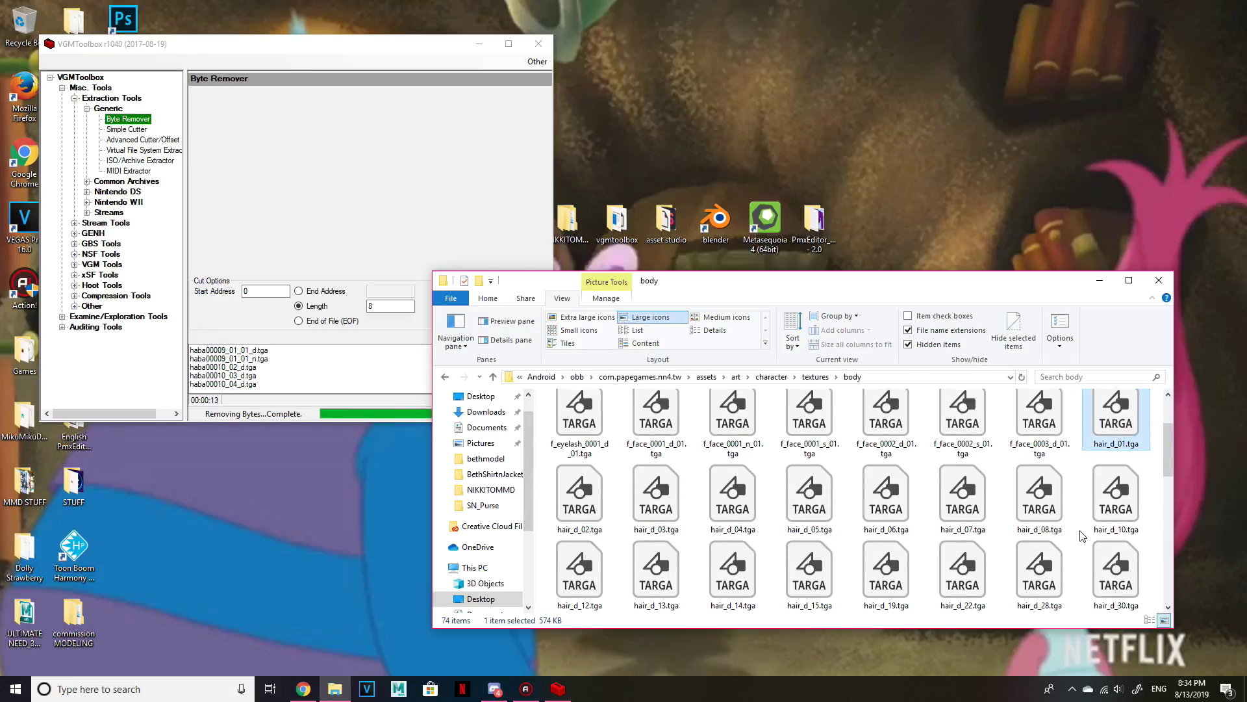
pyautogui.scroll(-5, 1082, 536)
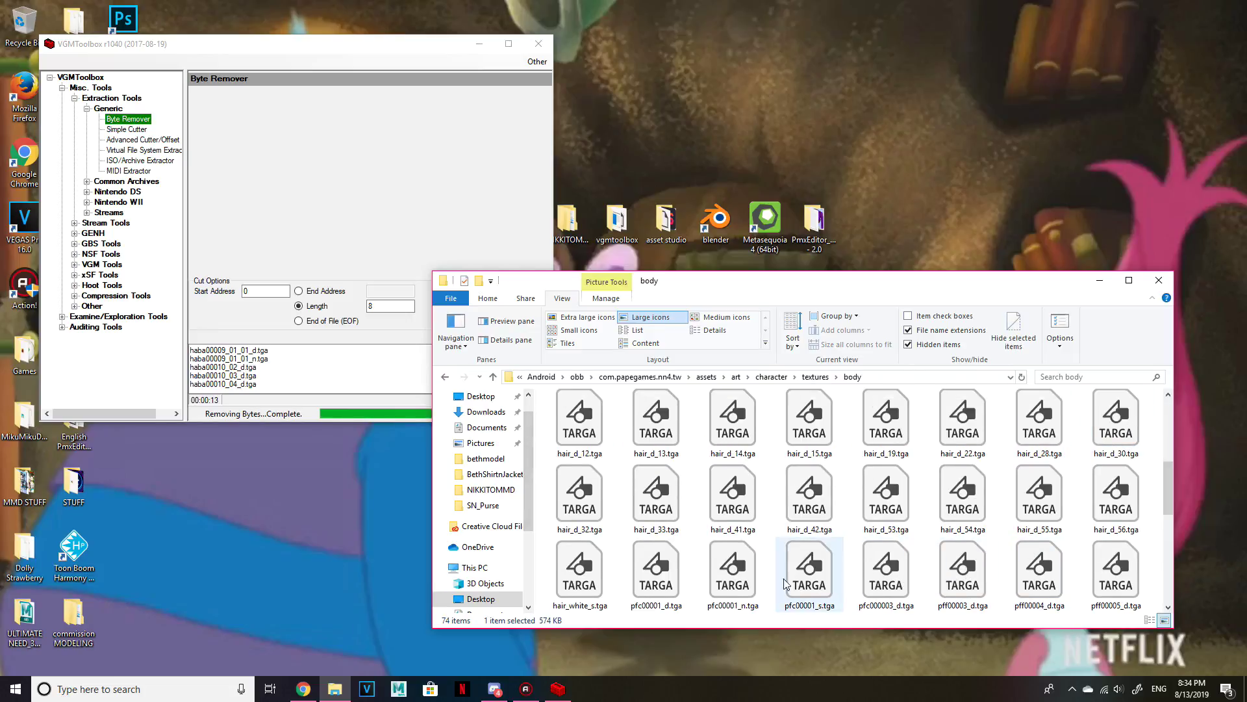
pyautogui.keyDown('shift'); pyautogui.click(593, 587); pyautogui.keyUp('shift')
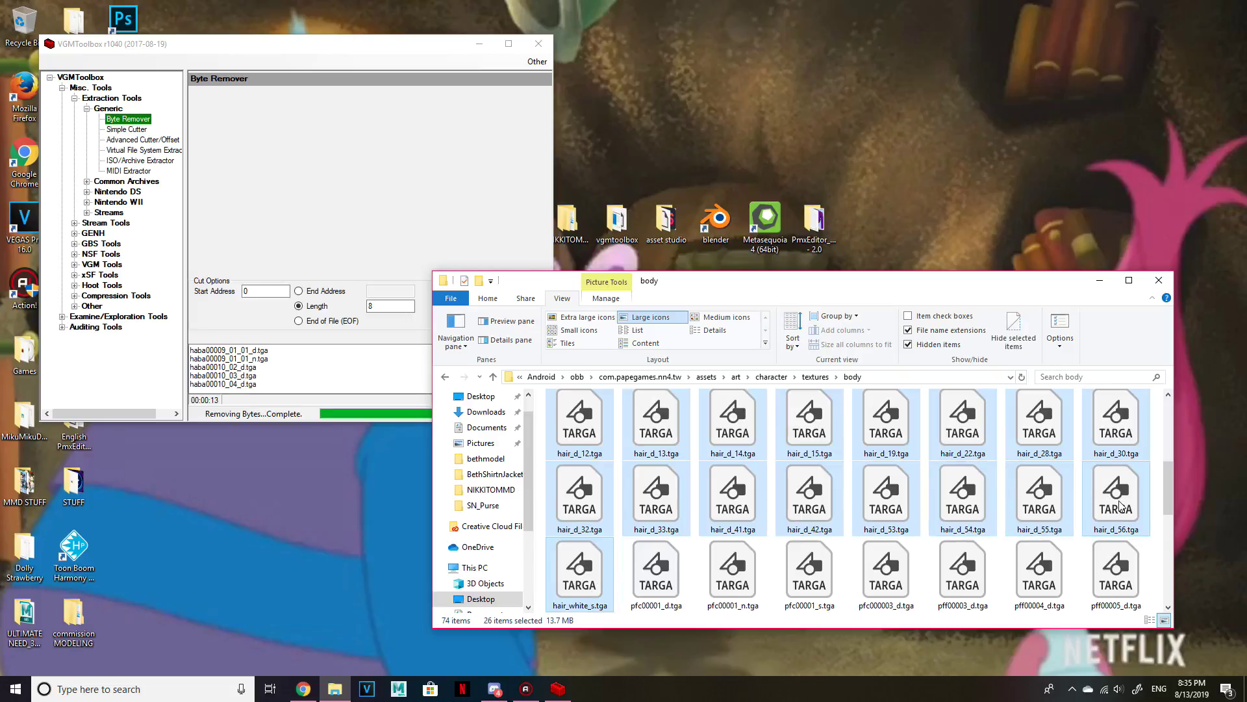
pyautogui.keyDown('ctrl'); pyautogui.click(585, 580); pyautogui.keyUp('ctrl')
pyautogui.moveTo(1124, 500); pyautogui.dragTo(344, 221)
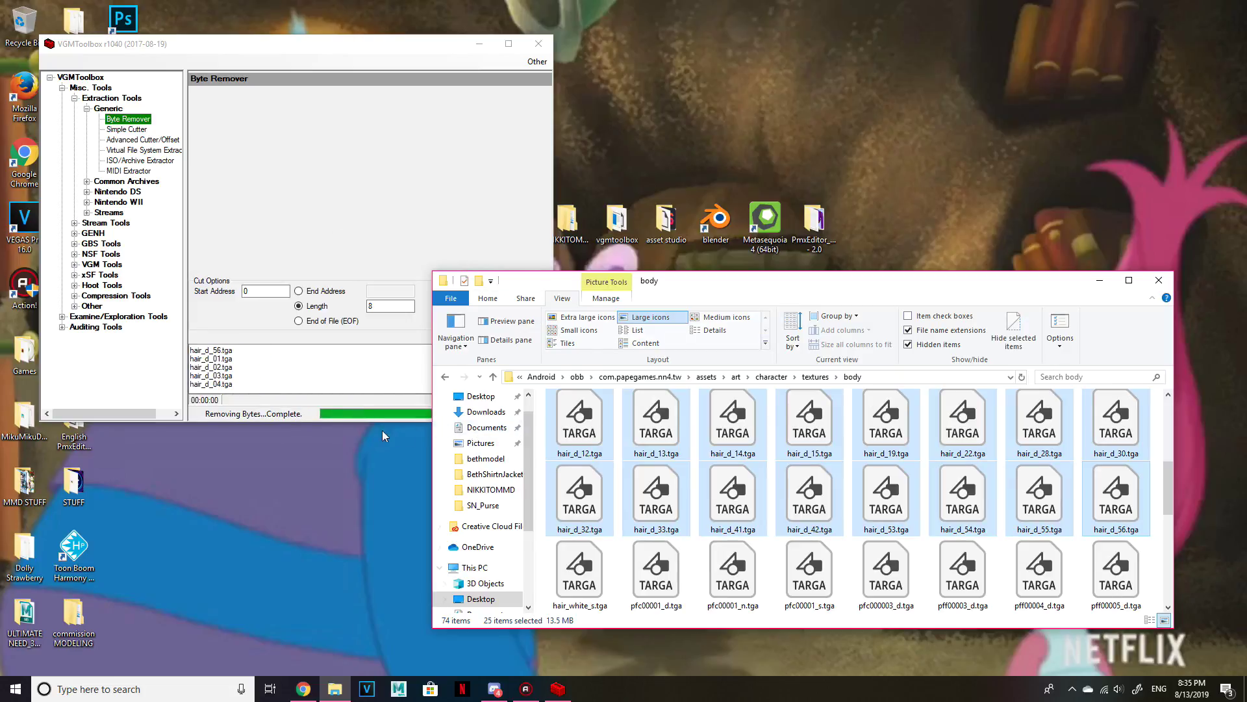
pyautogui.click(1159, 280)
pyautogui.click(538, 43)
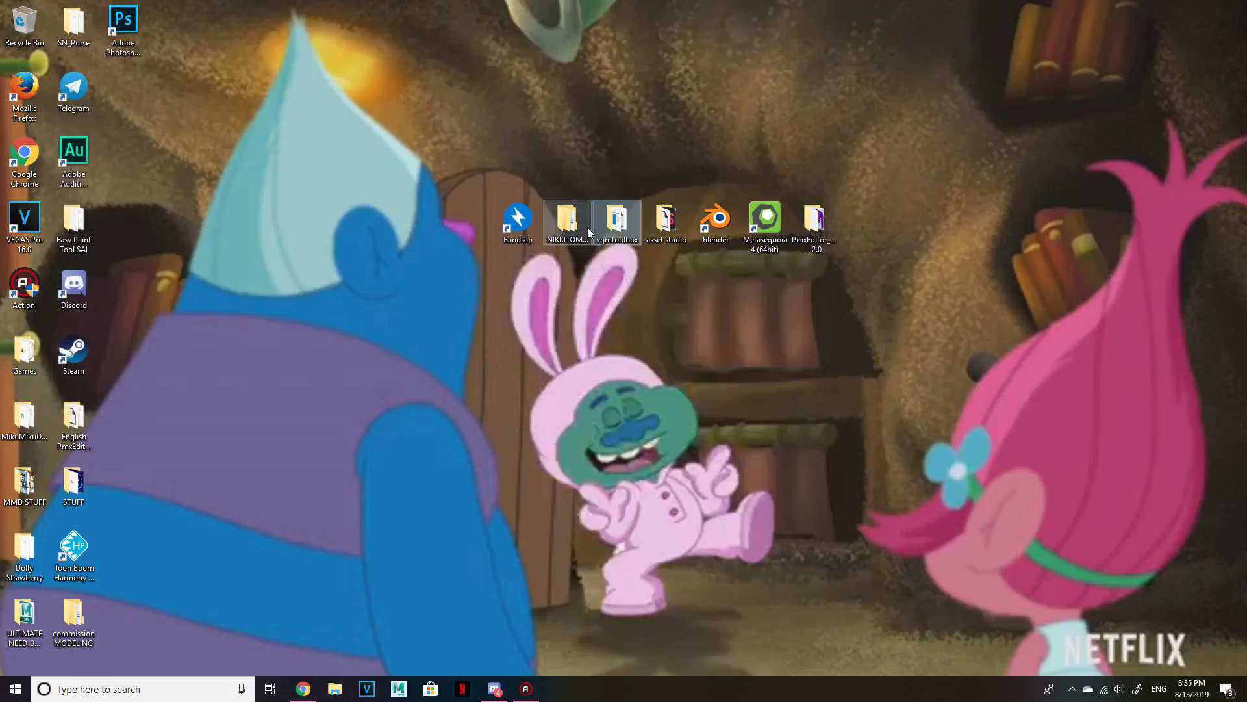
# Launch two instances of AssetStudioGUI.exe from the desktop's asset studio folder and move their windows apart.
pyautogui.doubleClick(670, 223)
pyautogui.click(605, 471)
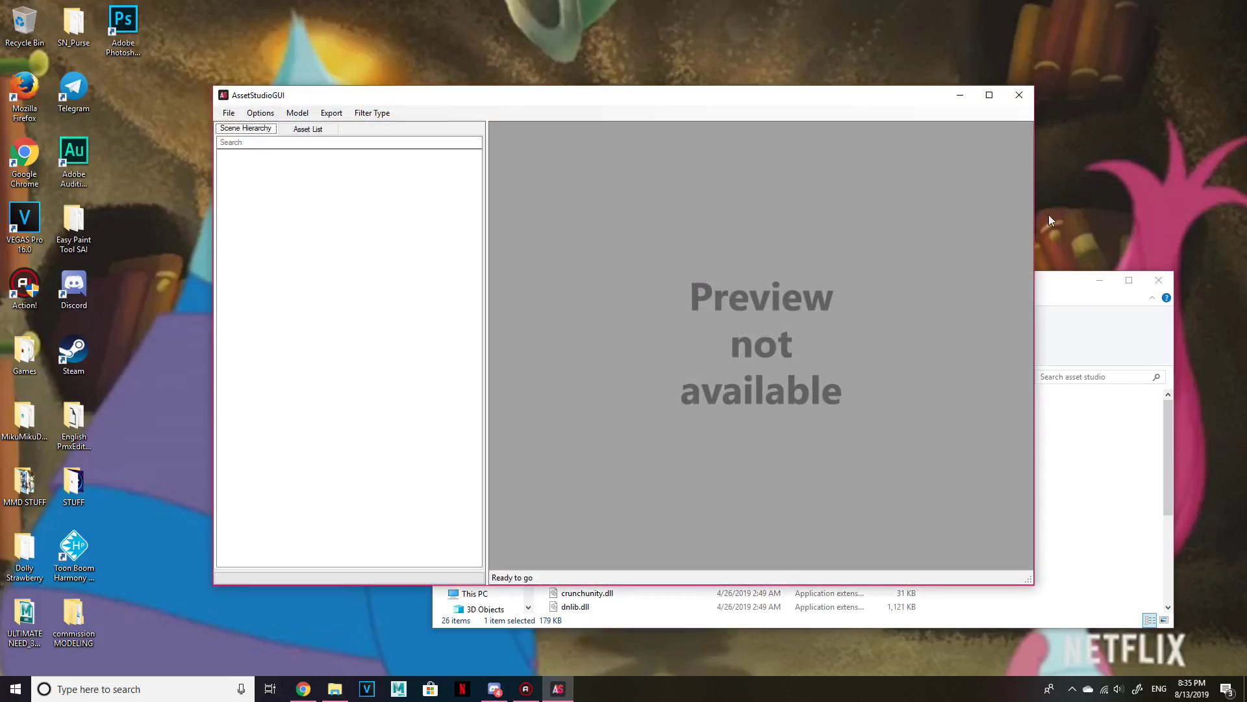
pyautogui.click(1108, 431)
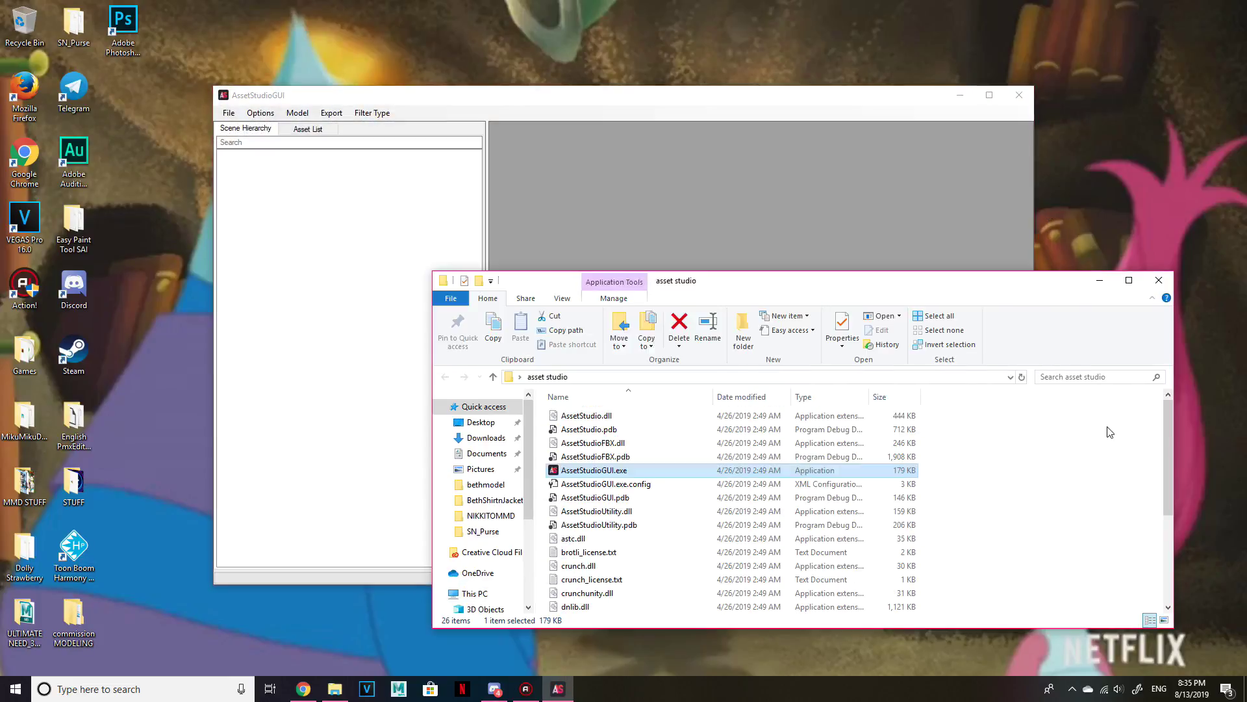
pyautogui.doubleClick(611, 469)
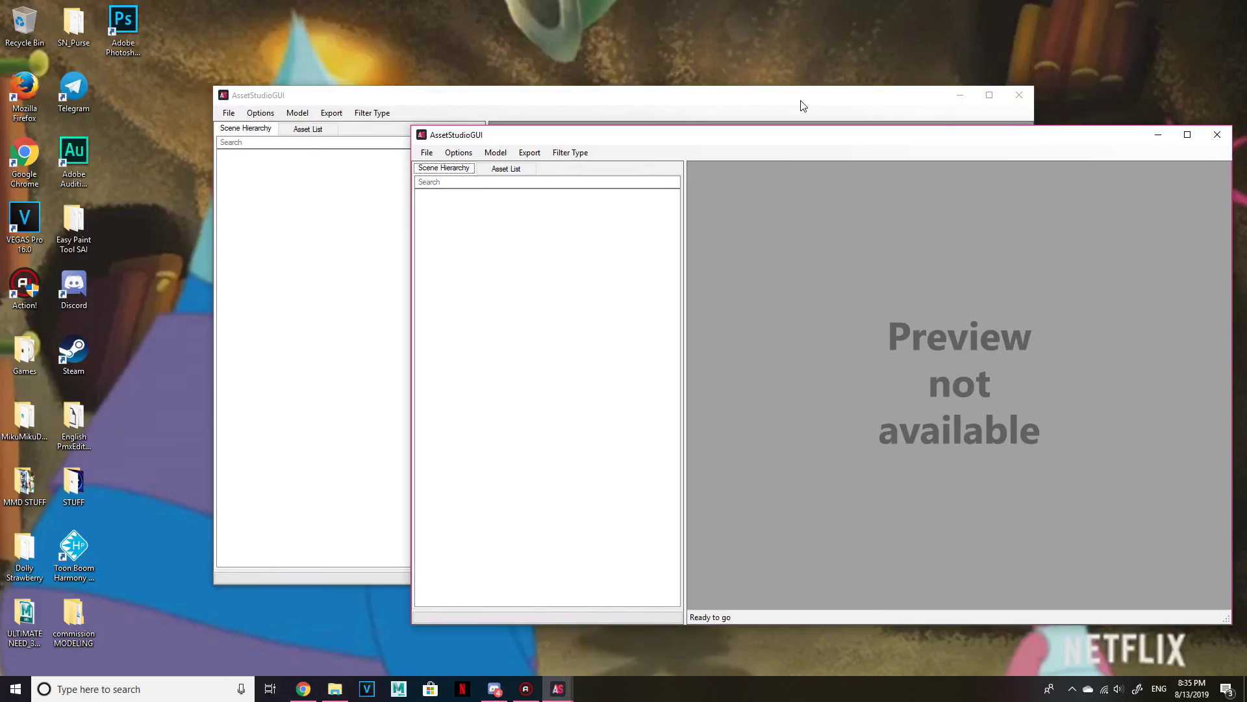
pyautogui.moveTo(802, 106); pyautogui.dragTo(623, 147)
pyautogui.moveTo(951, 139); pyautogui.dragTo(1030, 153)
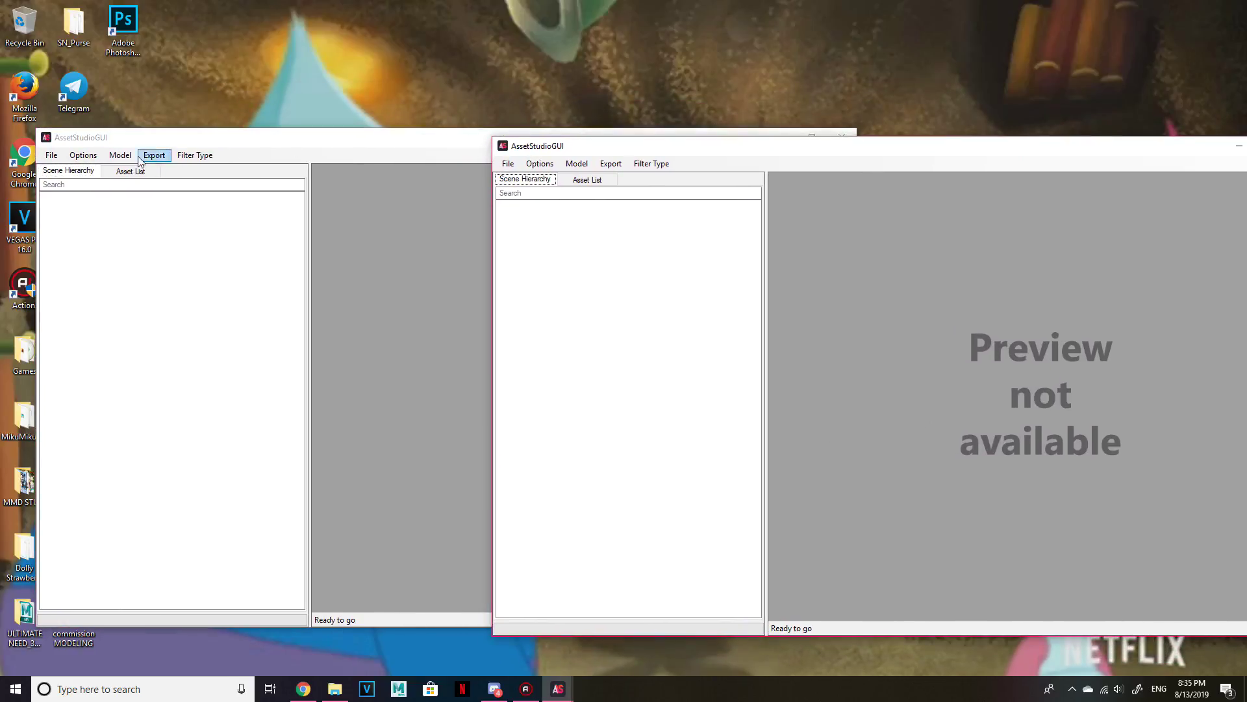
# Start loading a folder in the first AssetStudioGUI instance and browse to com.papegames.nn4.tw\assets inside the Shinning Nikki package.
pyautogui.click(59, 162)
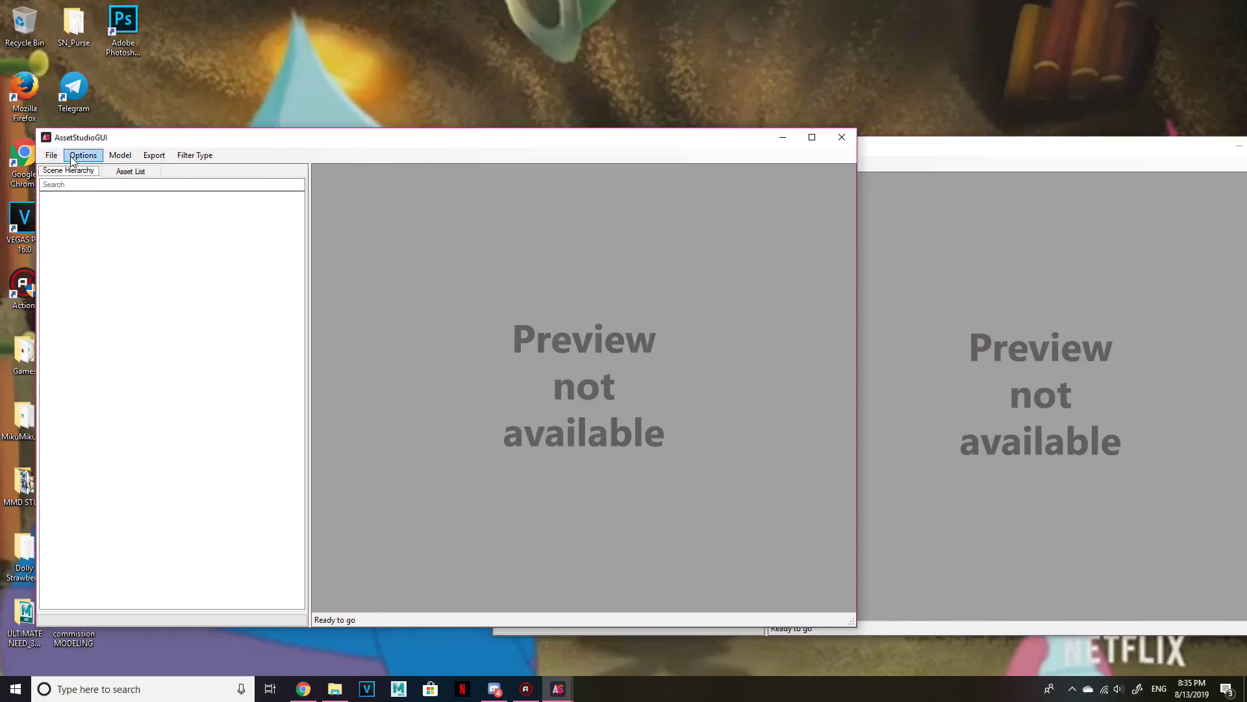
pyautogui.click(51, 156)
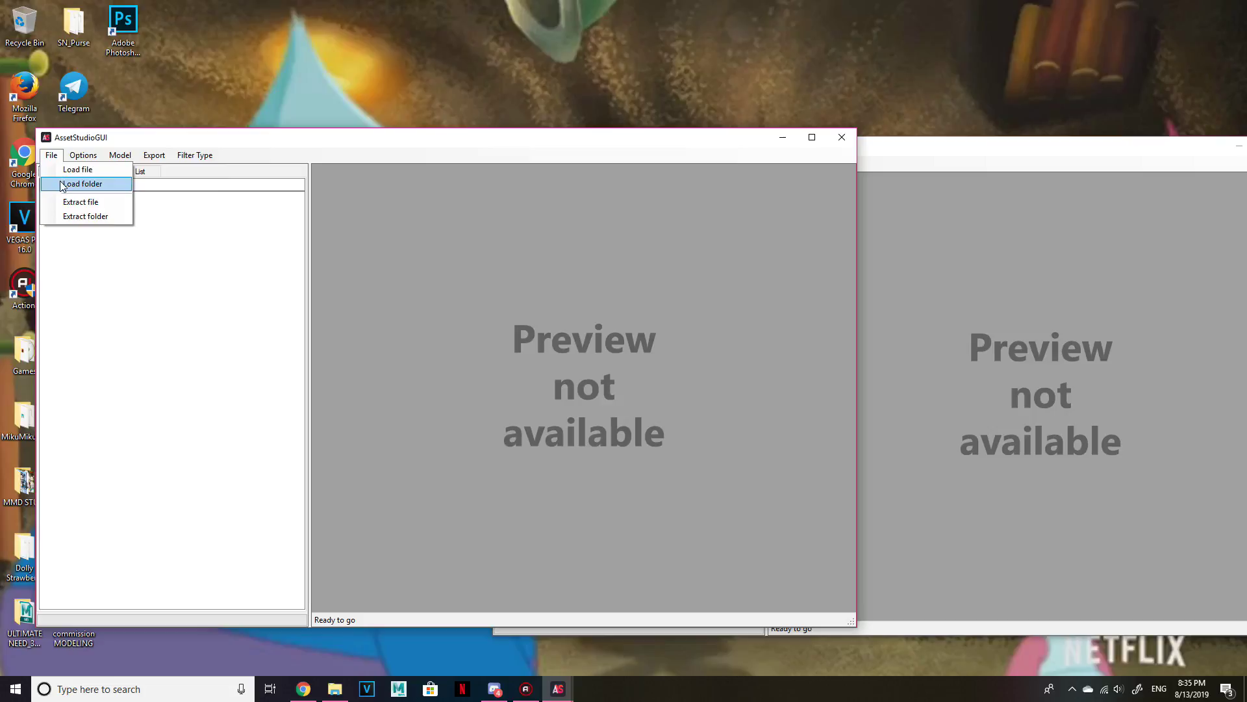
pyautogui.click(83, 184)
pyautogui.doubleClick(192, 260)
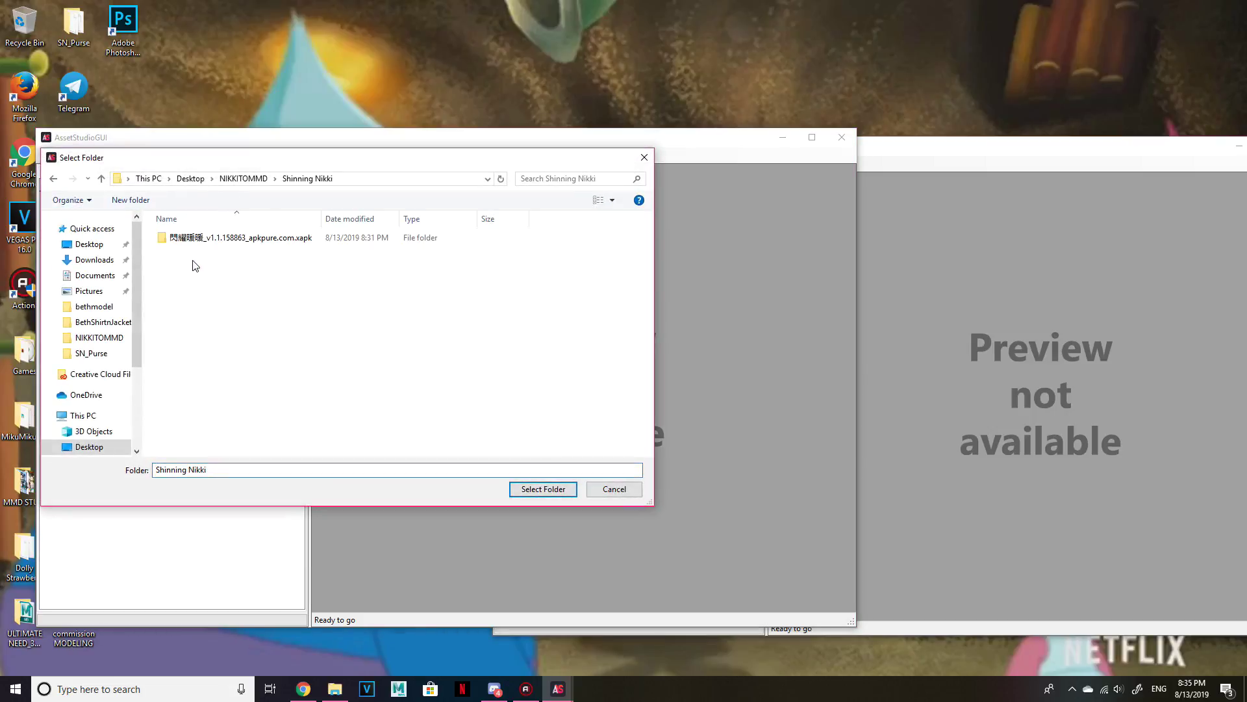
pyautogui.doubleClick(194, 242)
pyautogui.doubleClick(196, 241)
pyautogui.doubleClick(197, 241)
pyautogui.doubleClick(197, 240)
pyautogui.doubleClick(197, 241)
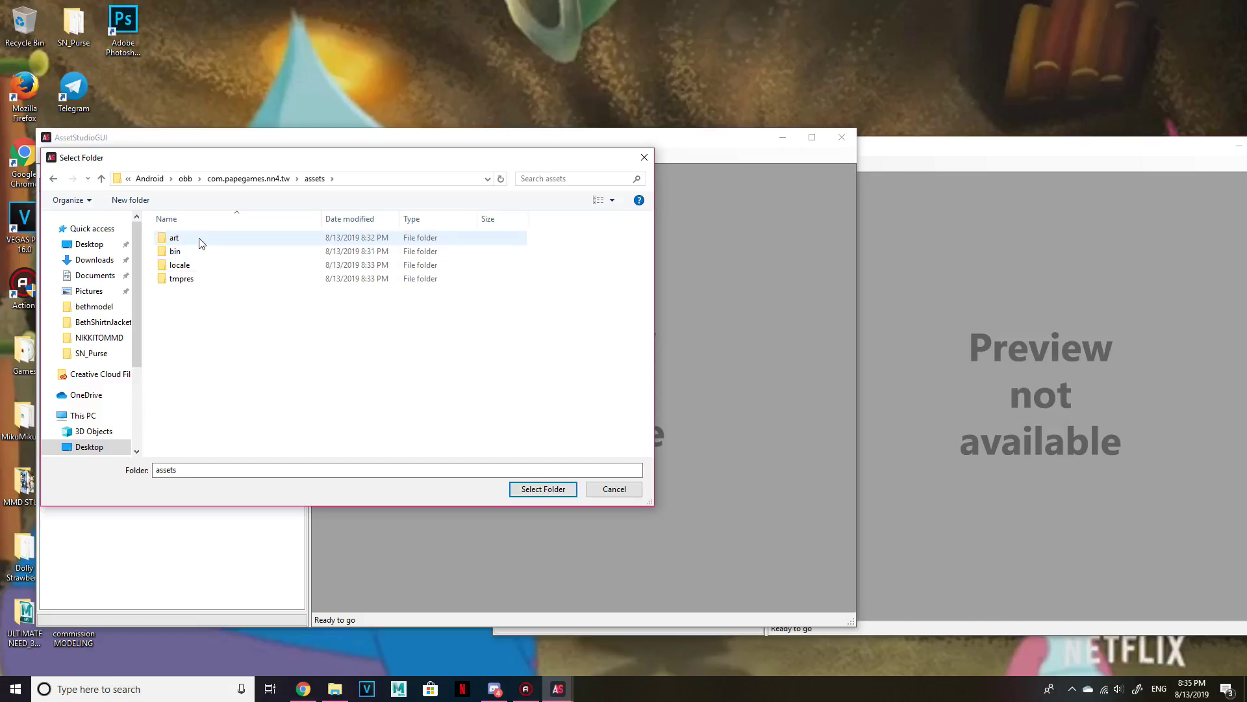
# Load the art\character\prefabs\cloth folder into the first AssetStudioGUI instance.
pyautogui.doubleClick(197, 241)
pyautogui.doubleClick(189, 266)
pyautogui.doubleClick(198, 280)
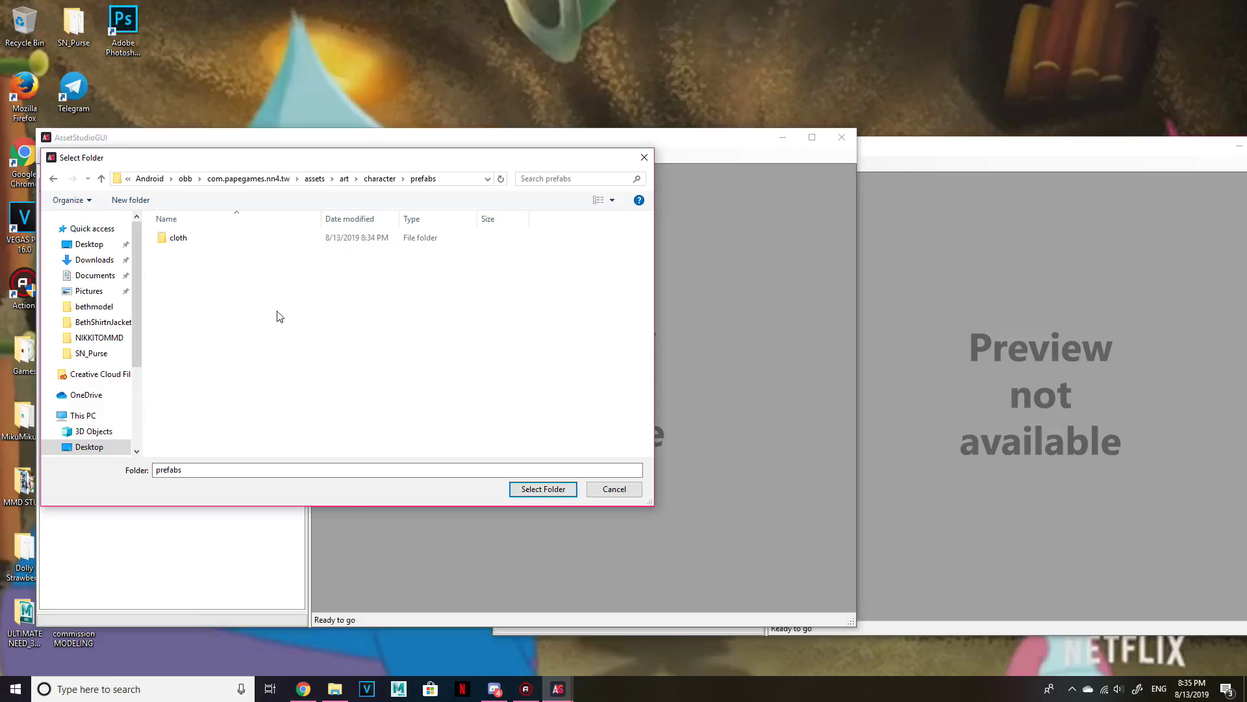
pyautogui.doubleClick(188, 240)
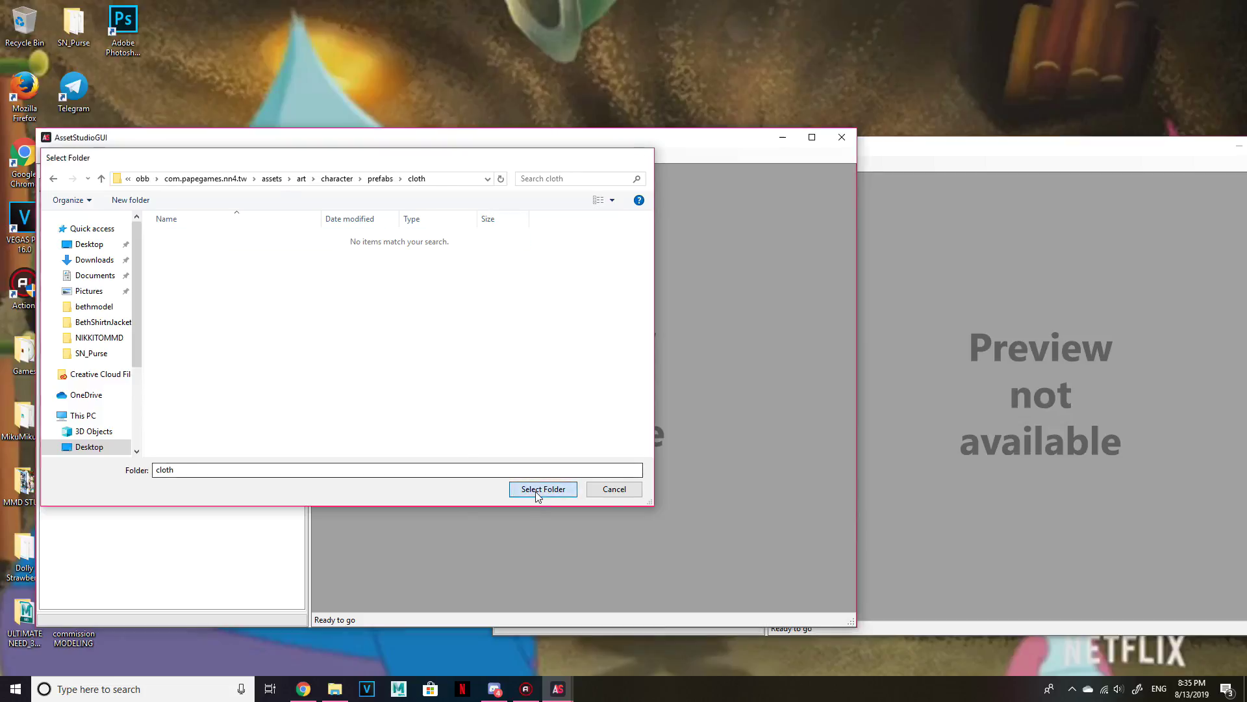
pyautogui.click(539, 490)
# Load the art\character\textures\cloth folder into the second AssetStudioGUI instance.
pyautogui.click(928, 153)
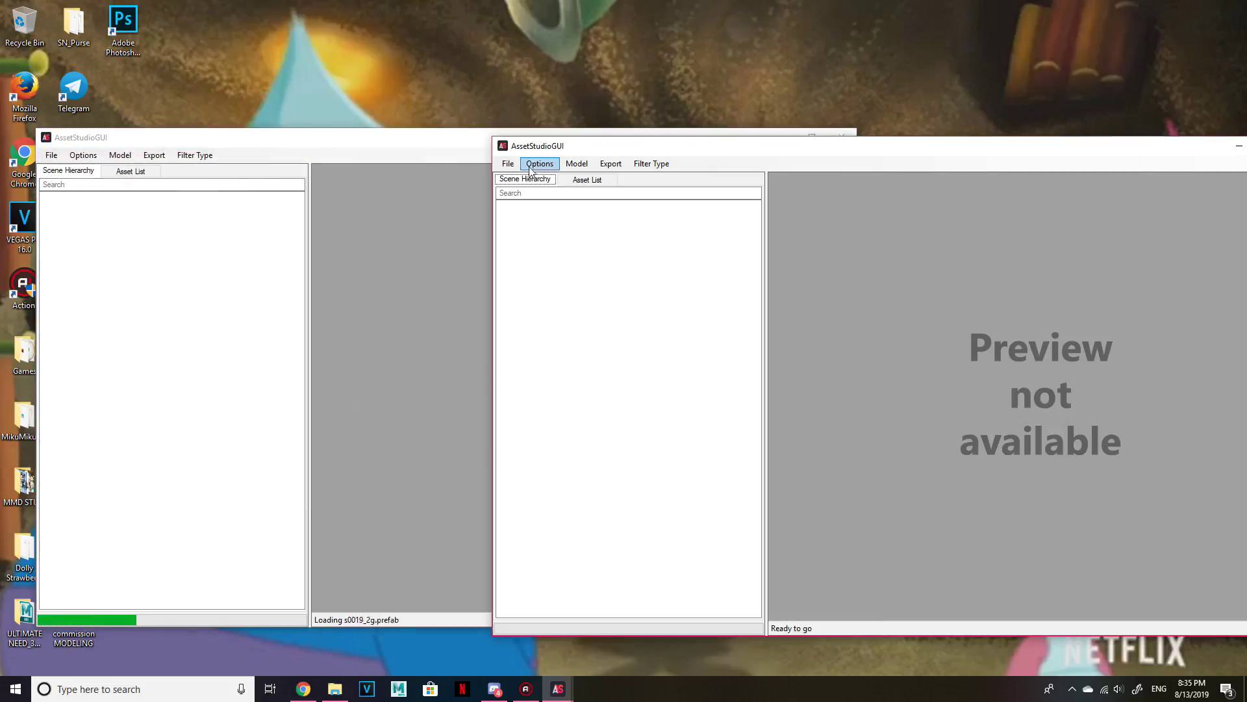
pyautogui.click(507, 164)
pyautogui.click(539, 192)
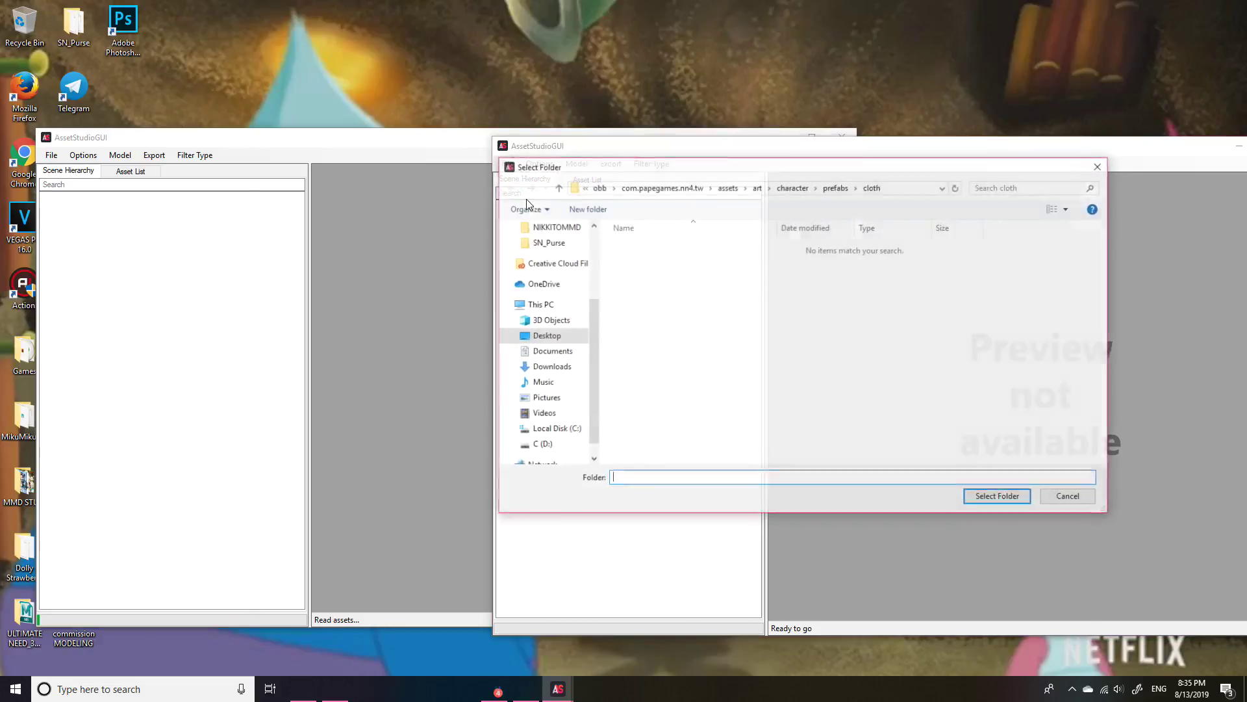
pyautogui.click(794, 187)
pyautogui.doubleClick(665, 328)
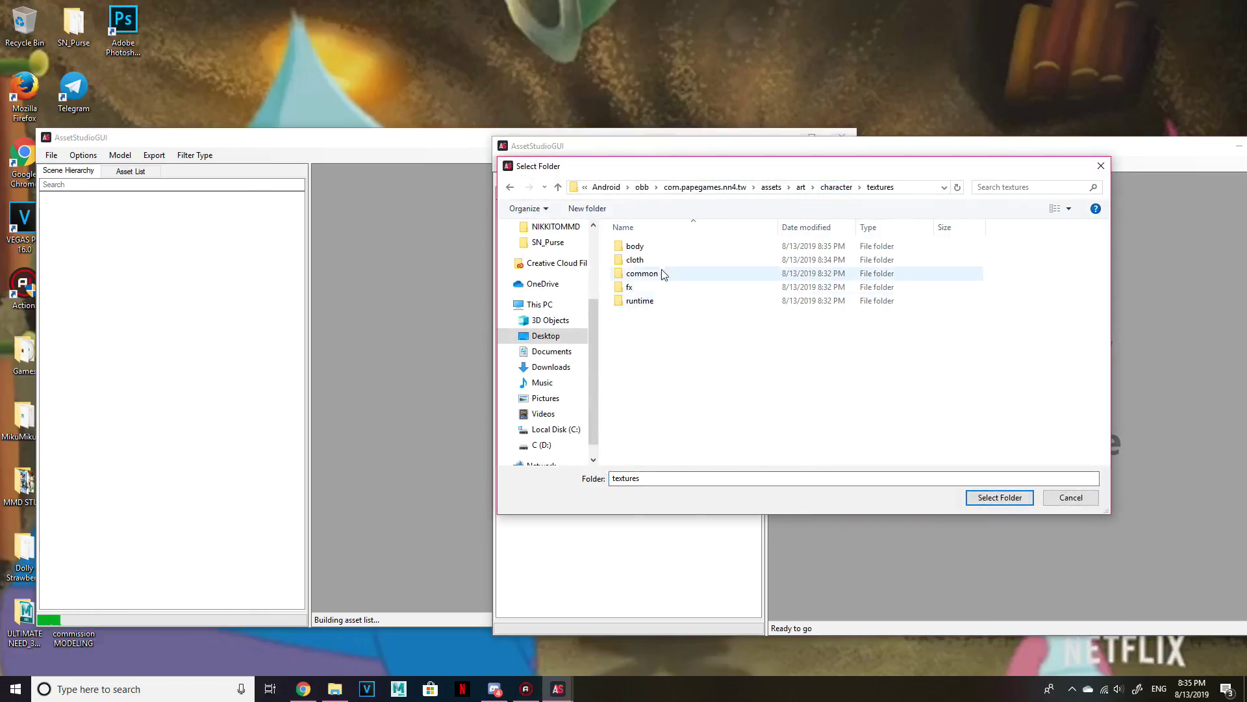
pyautogui.doubleClick(663, 260)
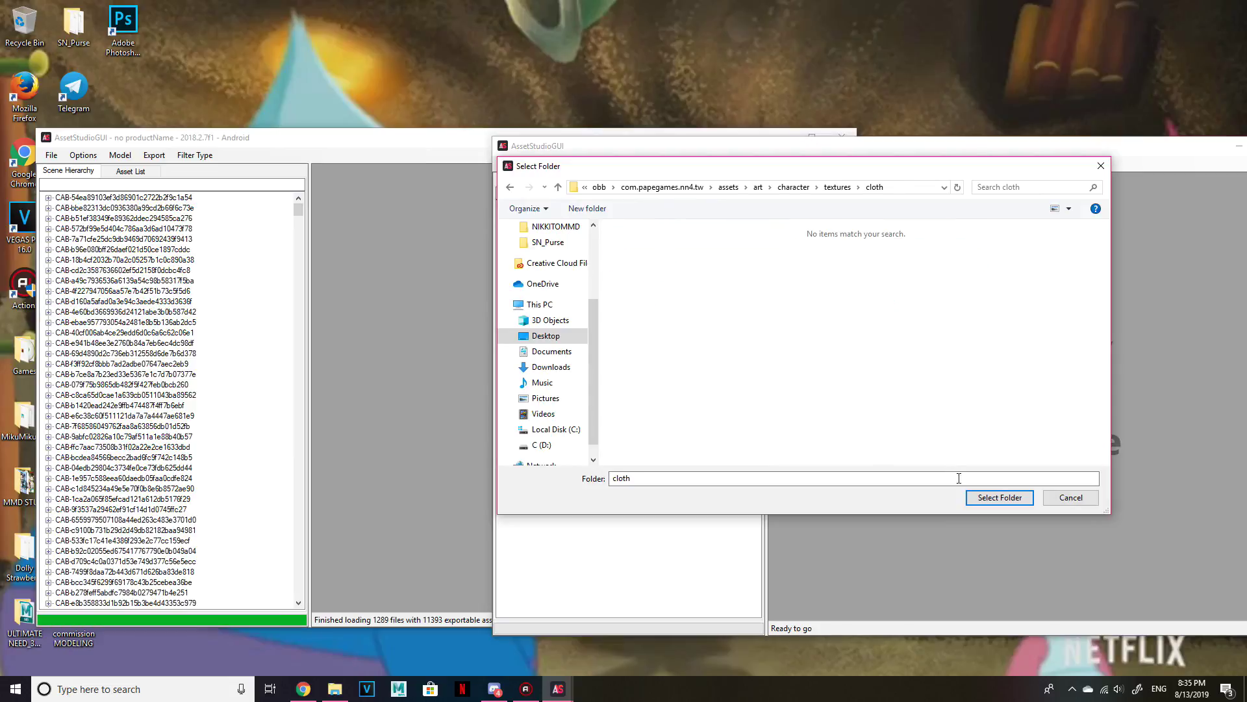
pyautogui.click(1000, 497)
# Filter the loaded prefabs' asset list to Mesh and try to preview PABA00003_02_geo.
pyautogui.click(300, 154)
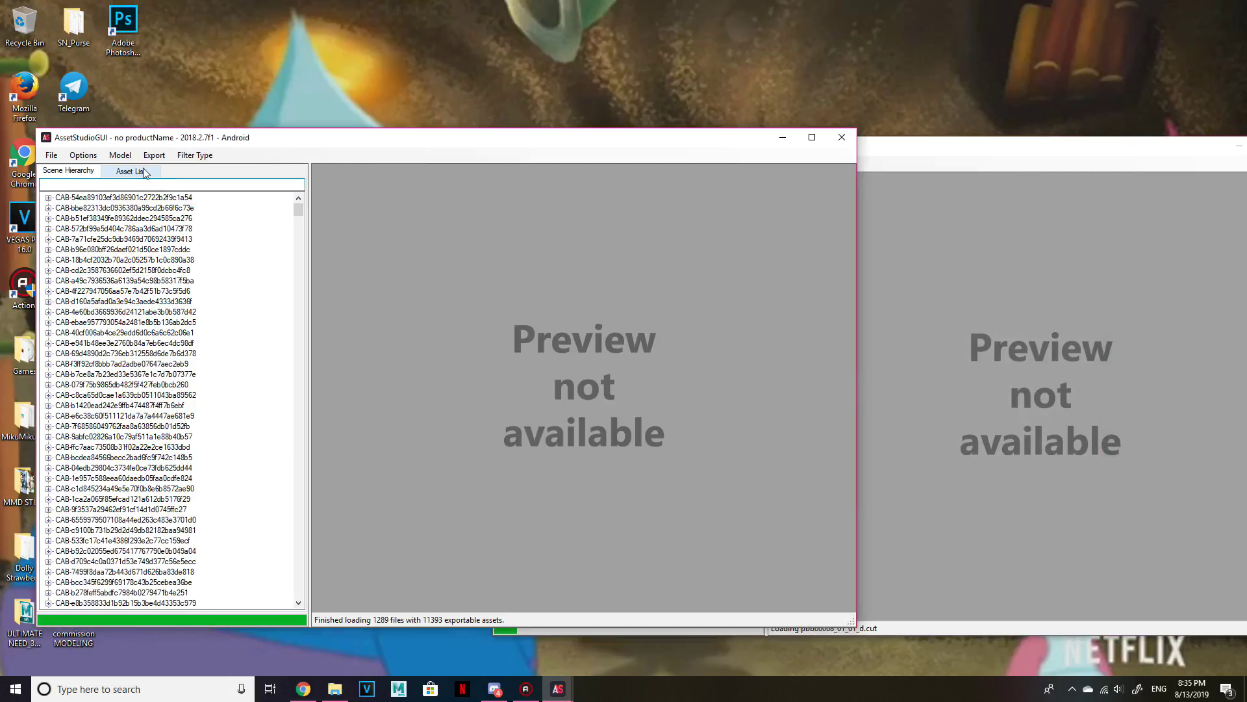
pyautogui.moveTo(182, 137); pyautogui.dragTo(267, 115)
pyautogui.moveTo(557, 689)
pyautogui.click(648, 629)
pyautogui.click(417, 127)
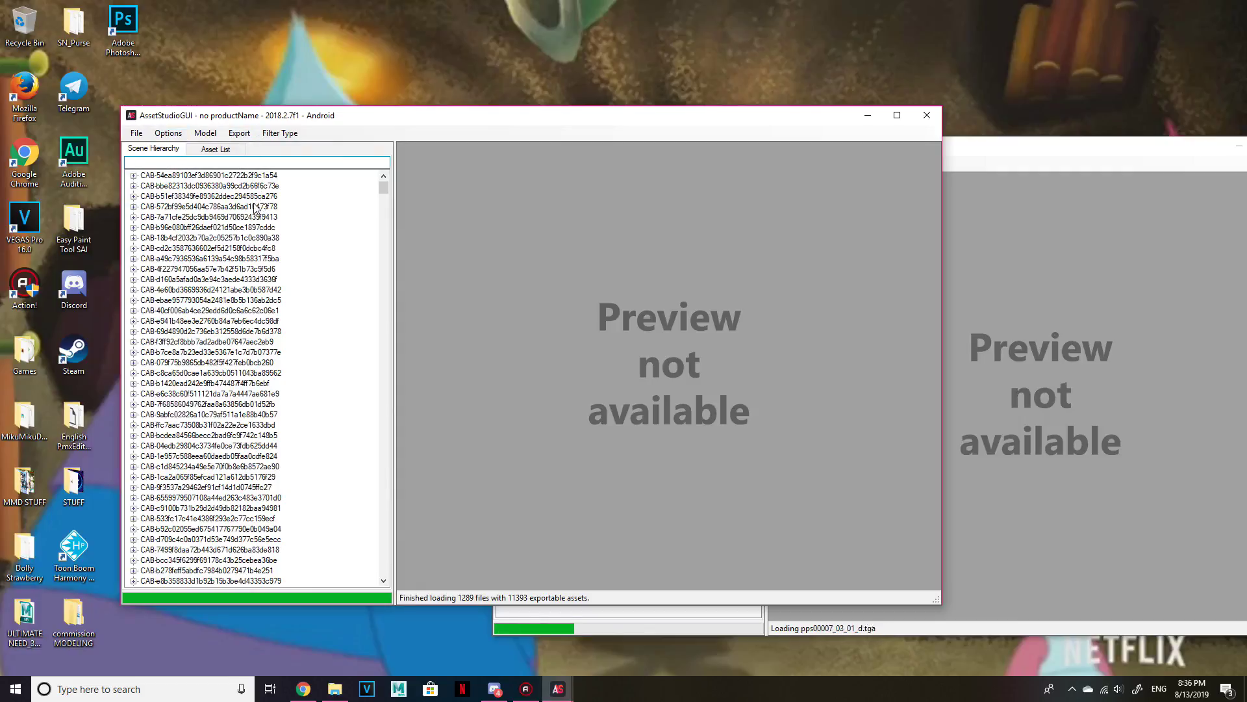
pyautogui.click(216, 150)
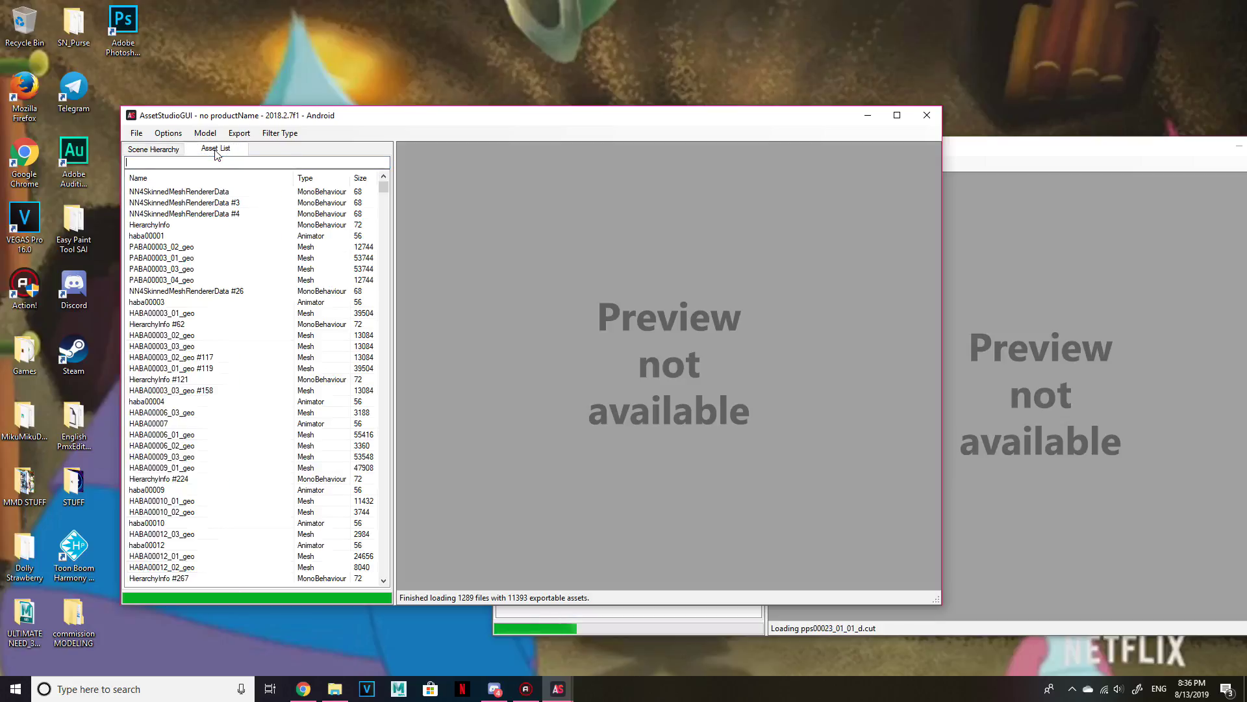
pyautogui.click(290, 136)
pyautogui.click(301, 175)
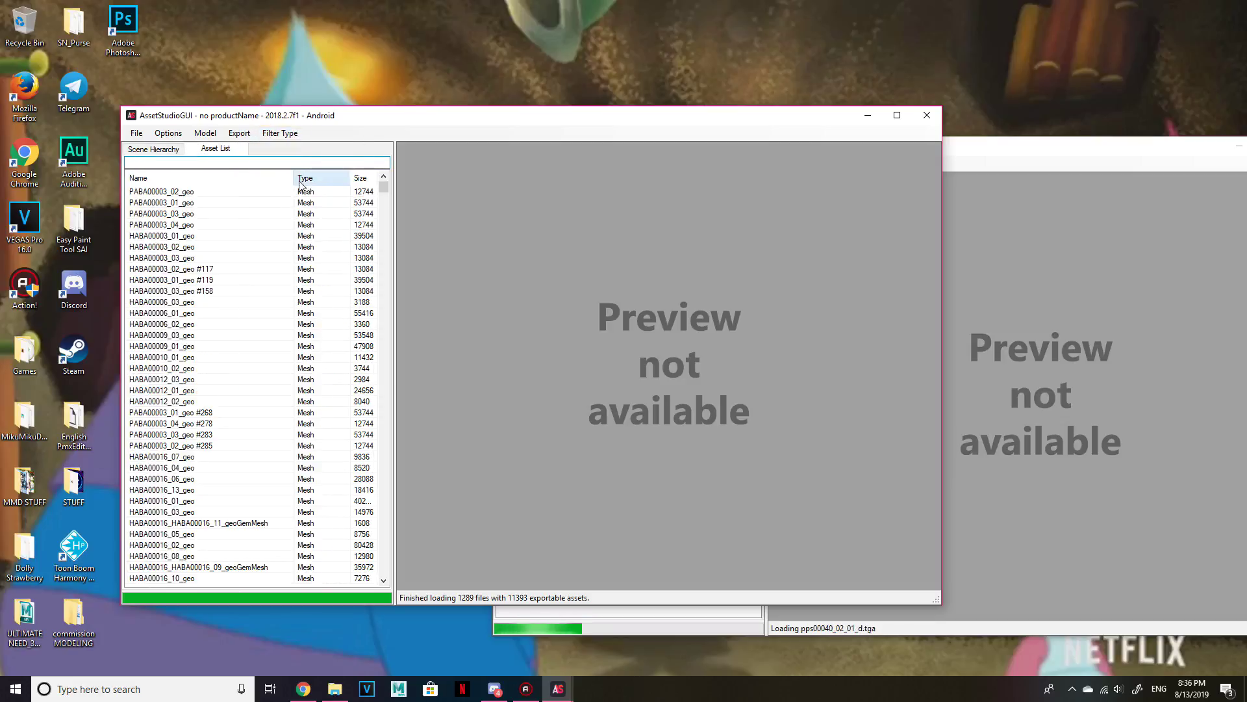
pyautogui.click(206, 193)
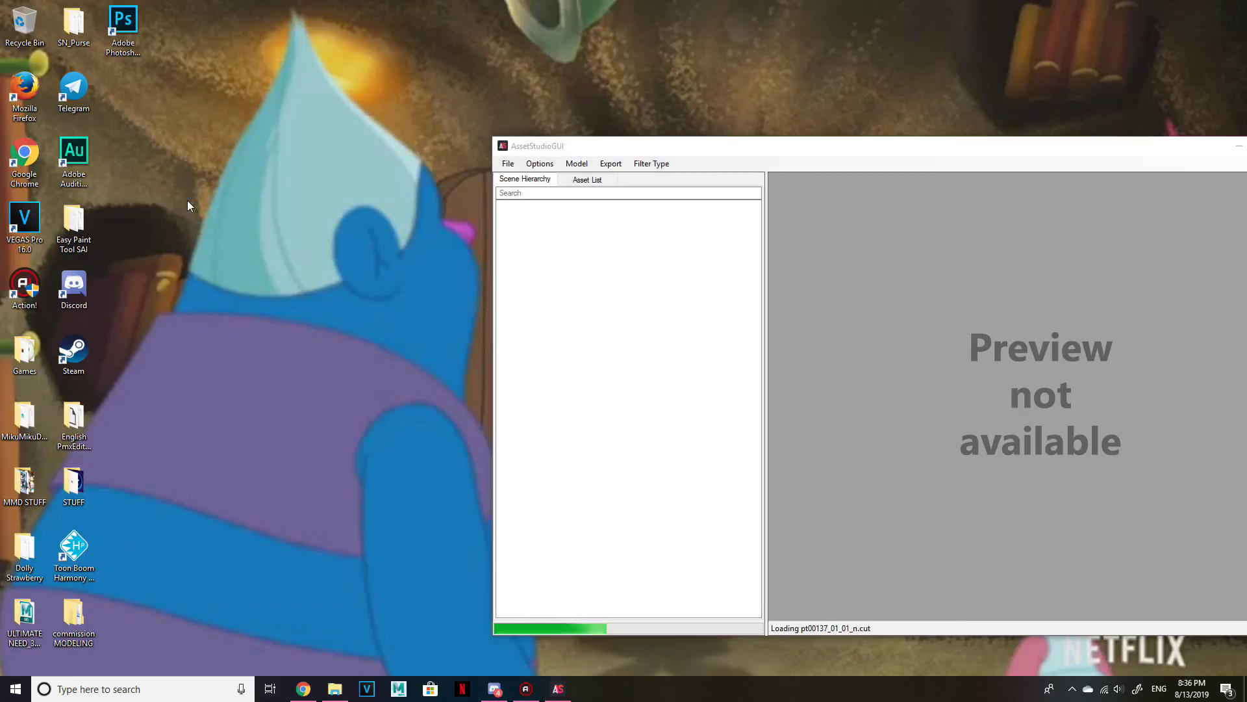
# Launch another AssetStudioGUI instance from the asset studio folder and minimize the folder window.
pyautogui.click(558, 689)
pyautogui.click(558, 689)
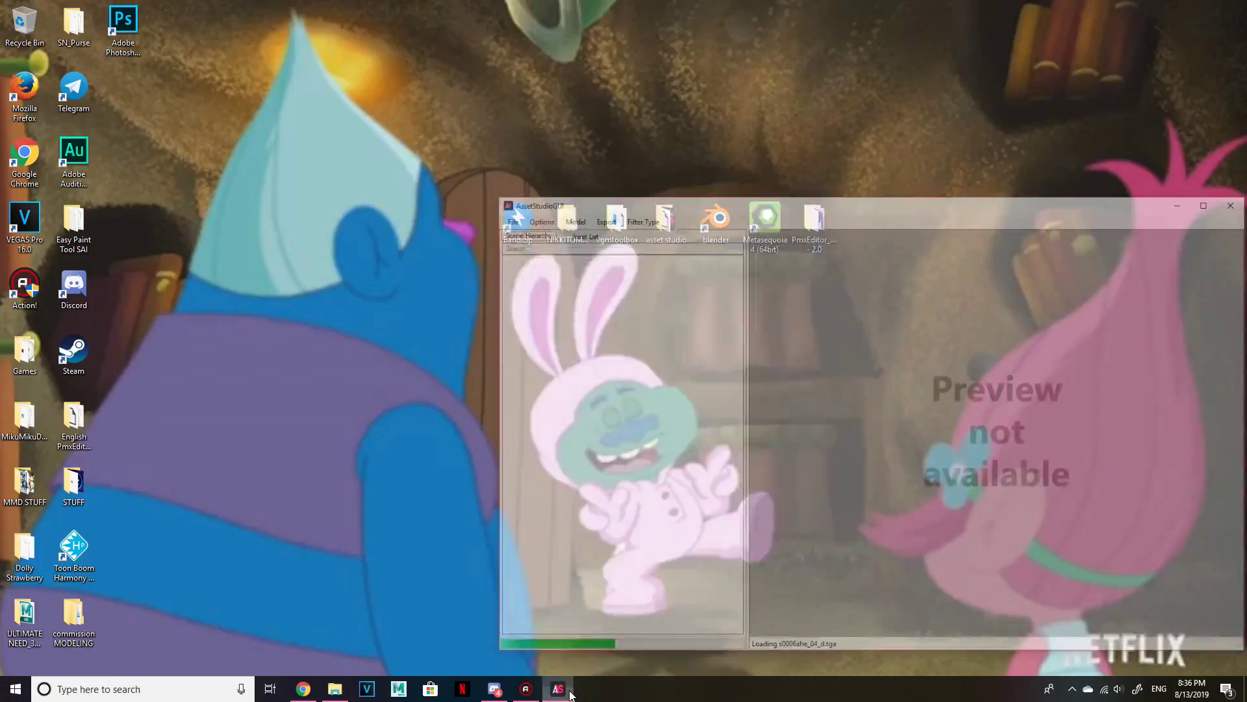
pyautogui.moveTo(624, 137); pyautogui.dragTo(655, 172)
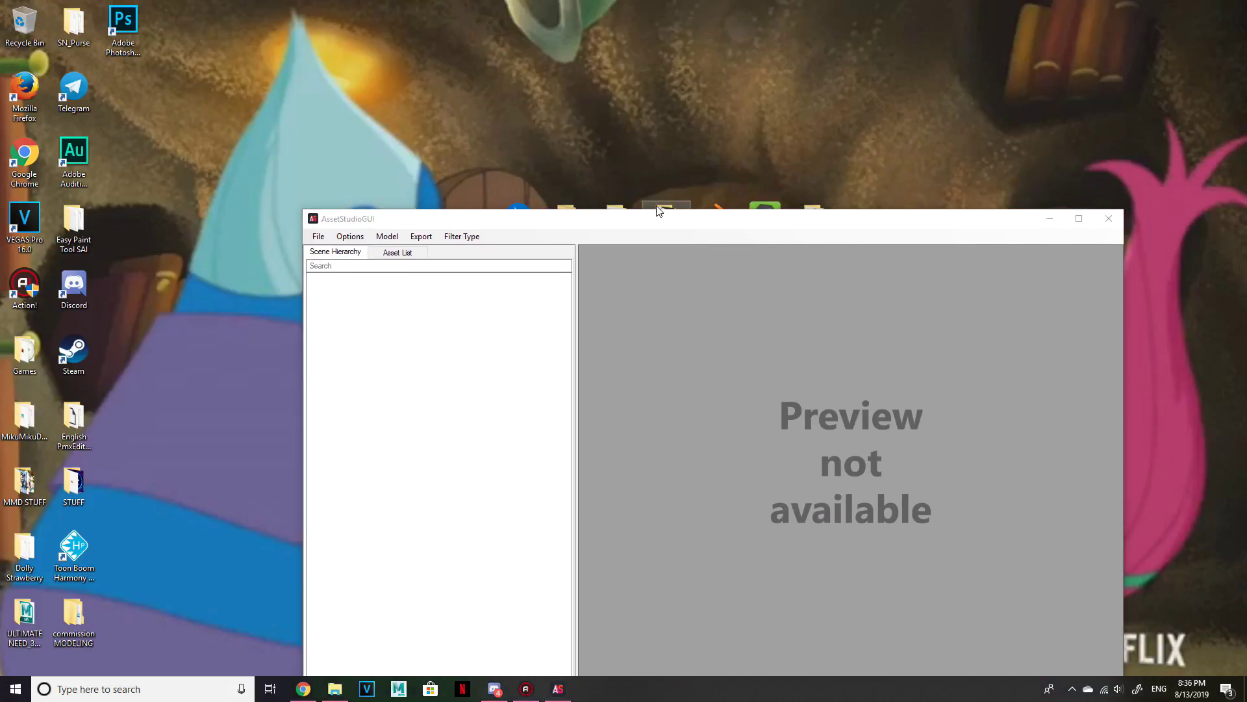
pyautogui.hotkey('alt', 'Tab')
pyautogui.doubleClick(591, 469)
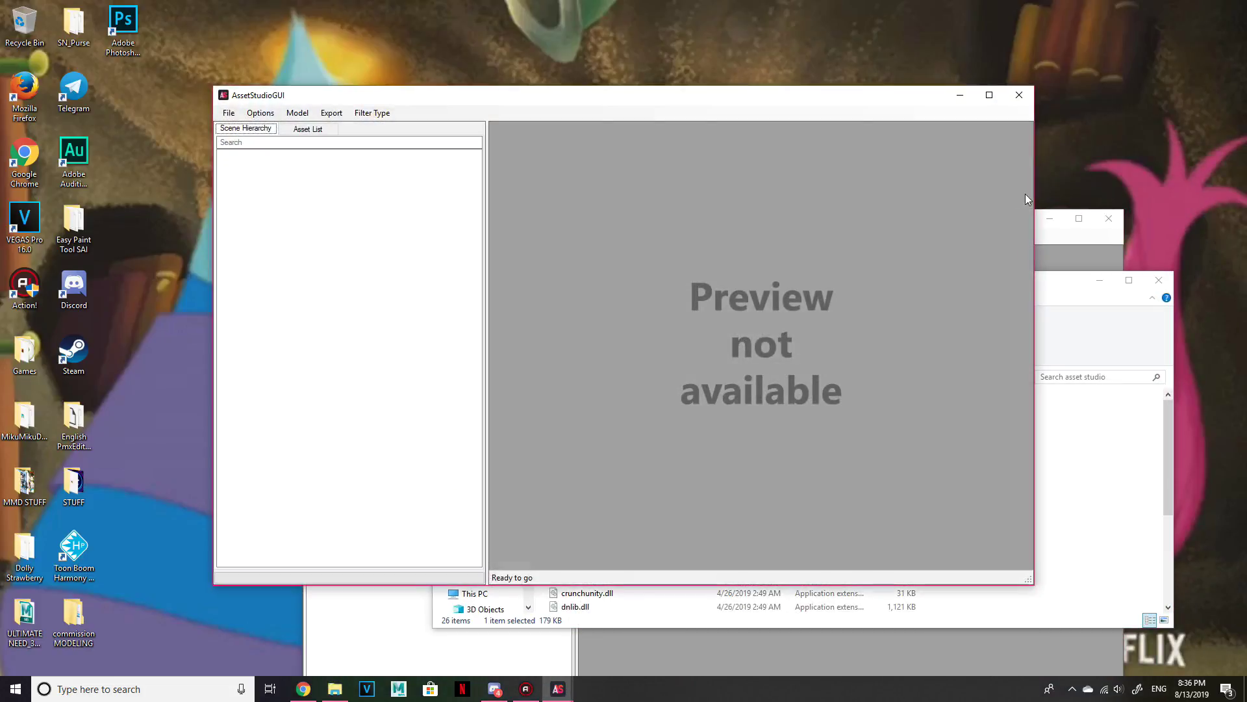
pyautogui.click(1099, 280)
# Load the assets\art\character\prefabs\cloth folder into the new AssetStudioGUI instance.
pyautogui.click(229, 113)
pyautogui.click(252, 140)
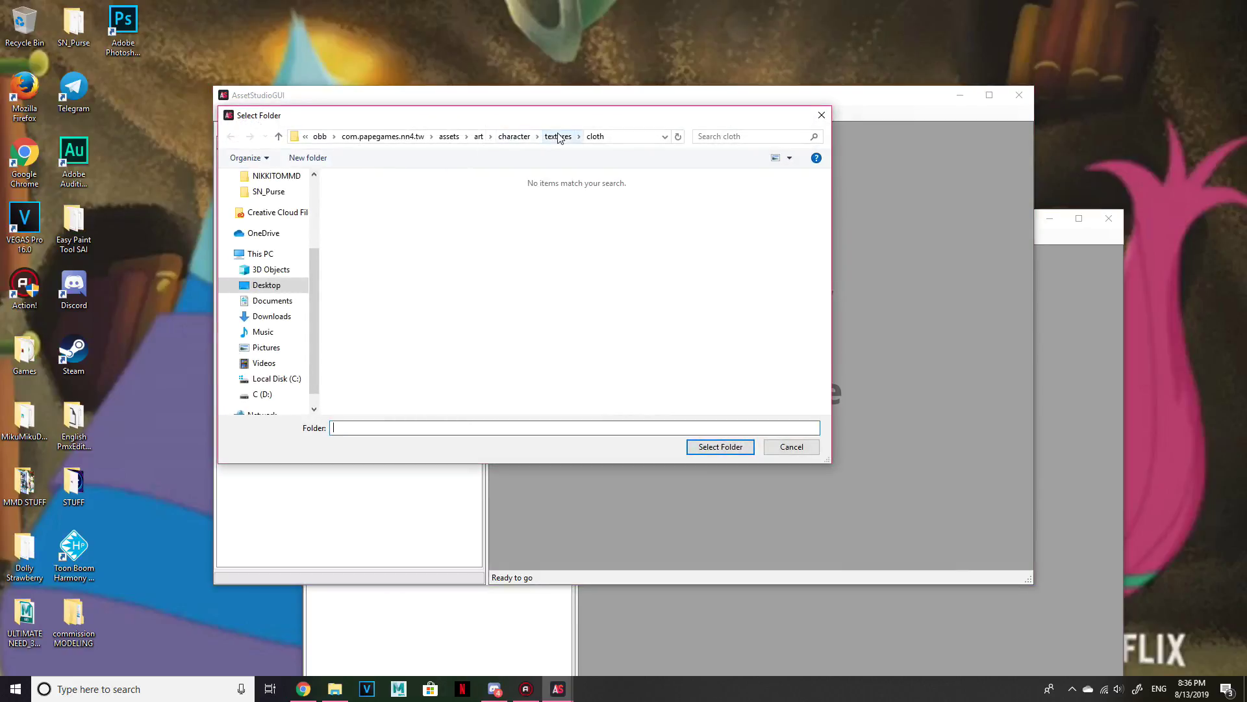
pyautogui.click(448, 137)
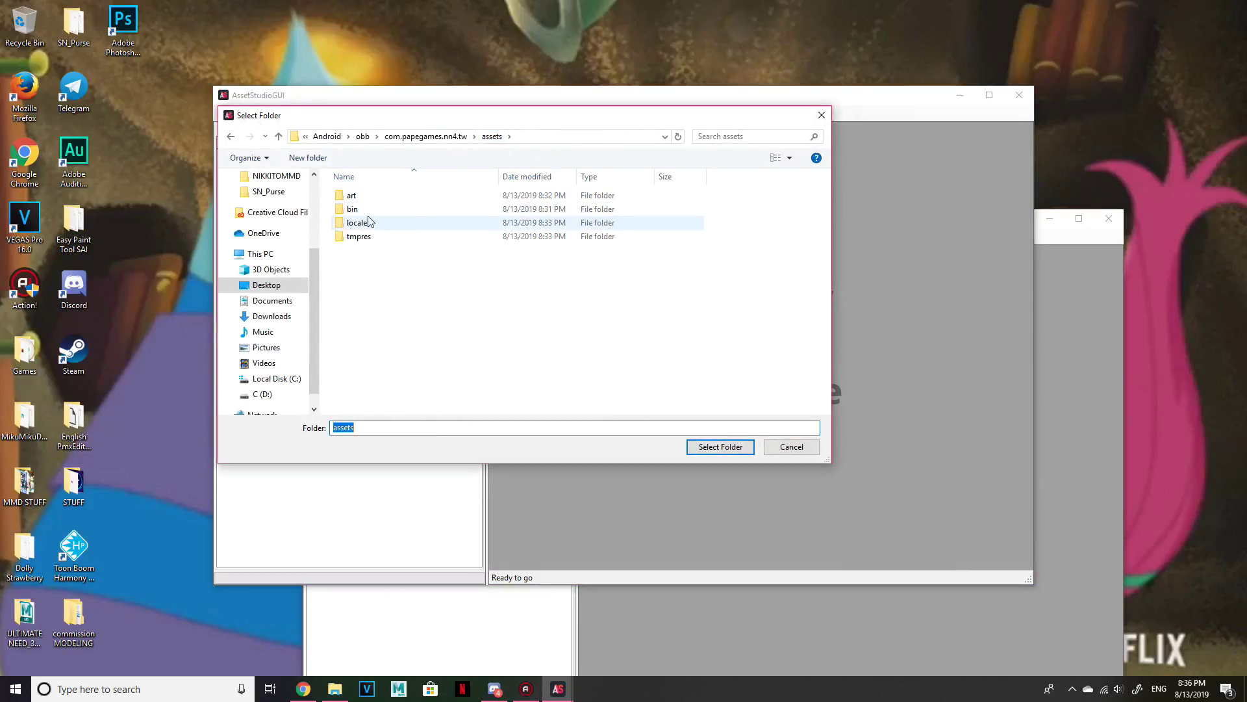
pyautogui.doubleClick(361, 222)
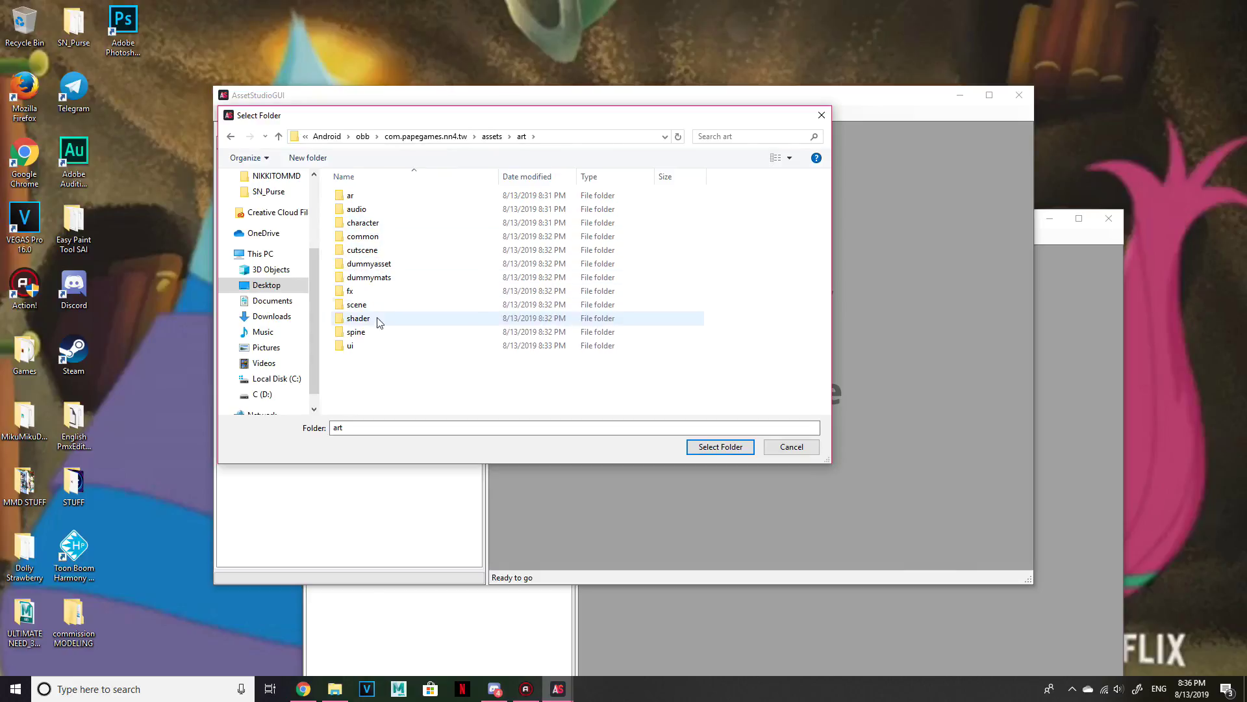
pyautogui.doubleClick(371, 223)
pyautogui.doubleClick(381, 237)
pyautogui.doubleClick(364, 195)
pyautogui.click(719, 447)
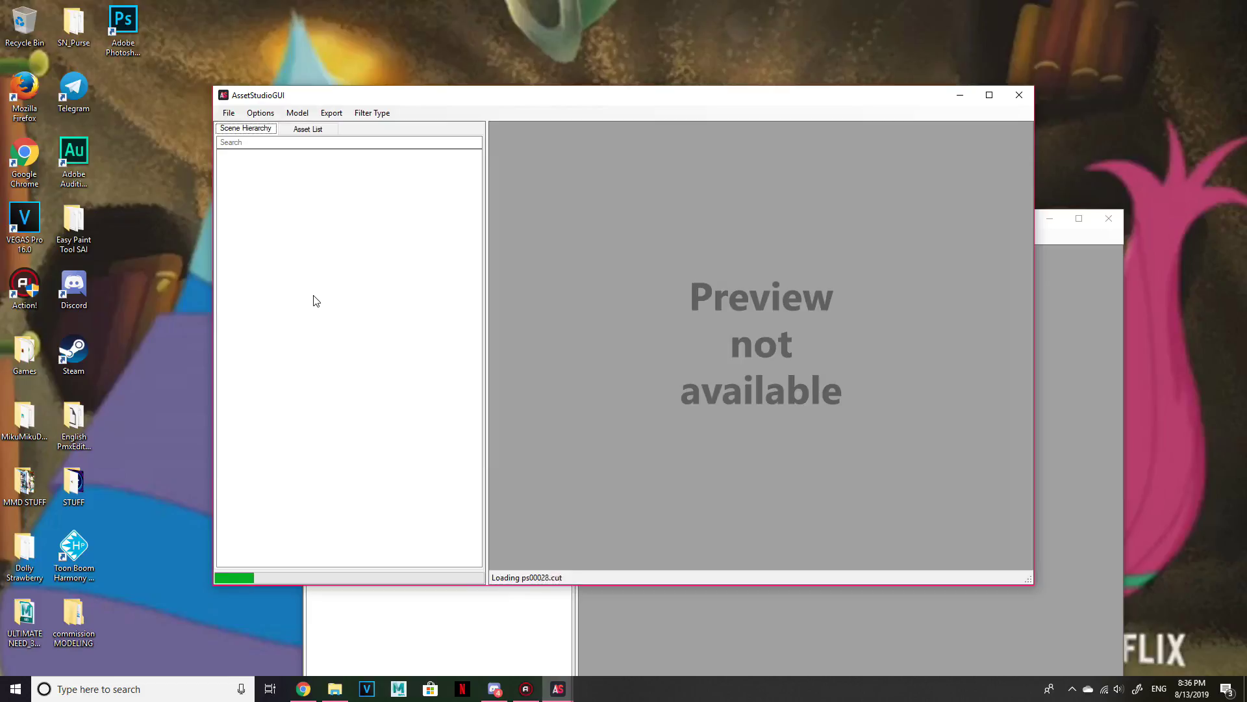
# Show the asset list of the instance with the loaded cloth textures and move its window up.
pyautogui.click(500, 628)
pyautogui.click(401, 253)
pyautogui.moveTo(548, 226); pyautogui.dragTo(494, 108)
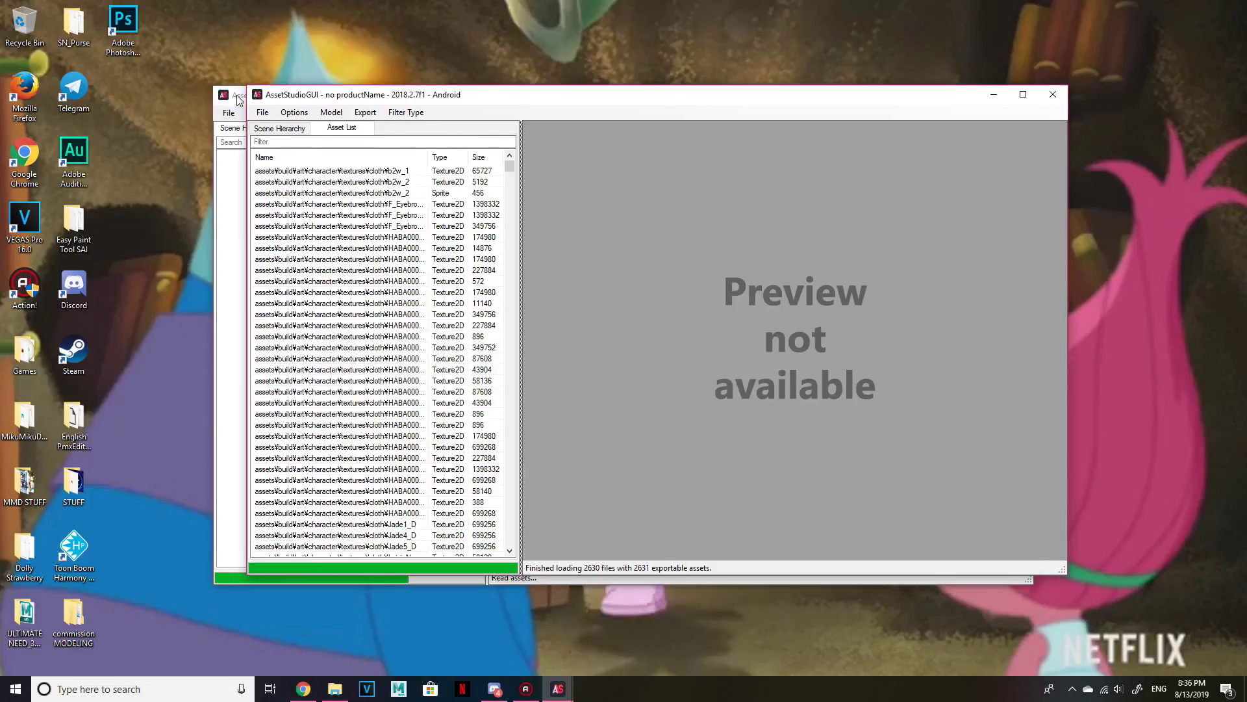
# Show the asset list of the instance with the cloth prefabs, filter it to Mesh and preview the first mesh.
pyautogui.click(313, 129)
pyautogui.click(373, 113)
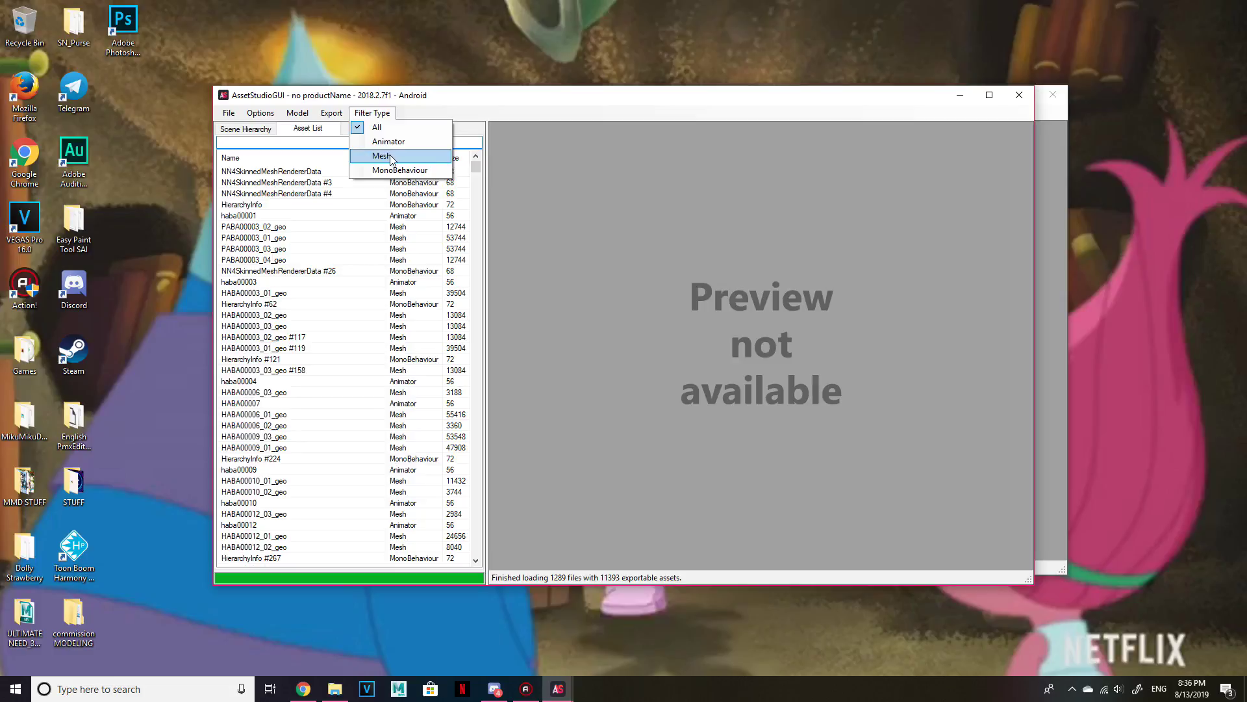
pyautogui.click(390, 157)
pyautogui.click(273, 172)
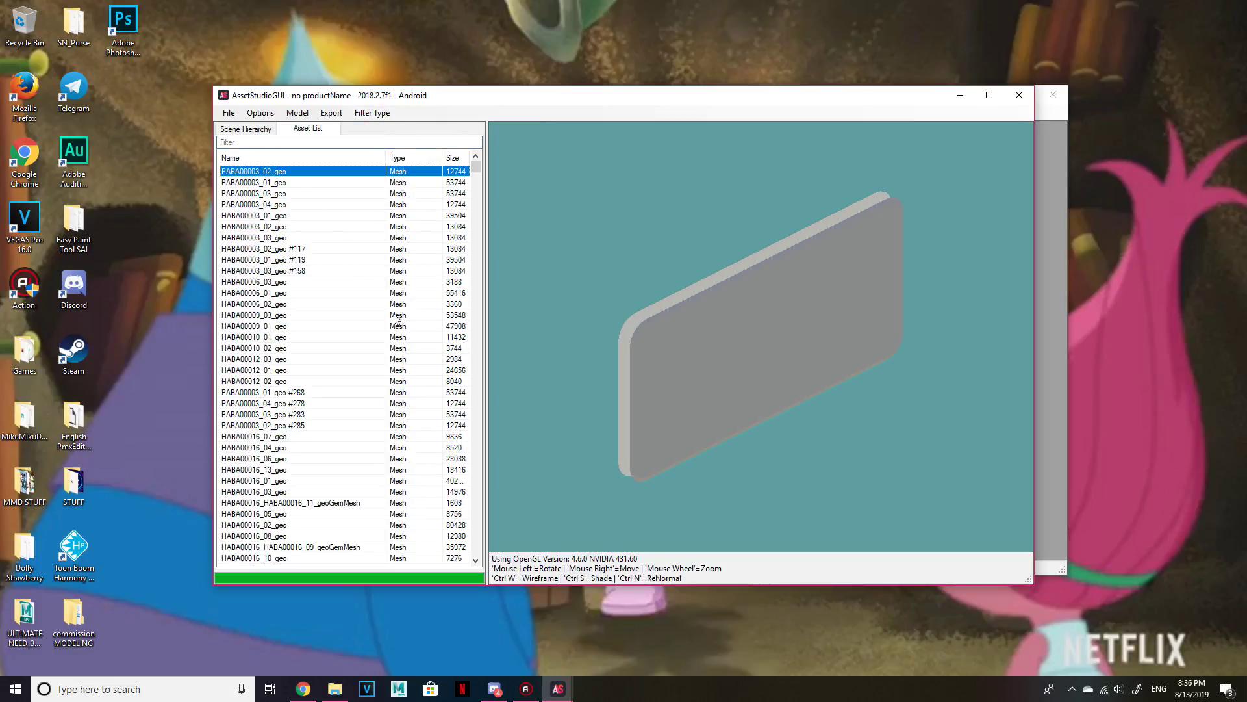
# Browse the mesh previews from PABA00003_01_geo down the list to PABA00016_02_geo #693.
pyautogui.press('Down')
pyautogui.press('Down')
pyautogui.press('Down')
pyautogui.press('Down')
pyautogui.press('Down')
pyautogui.press('Down')
pyautogui.press('Down')
pyautogui.press('Down')
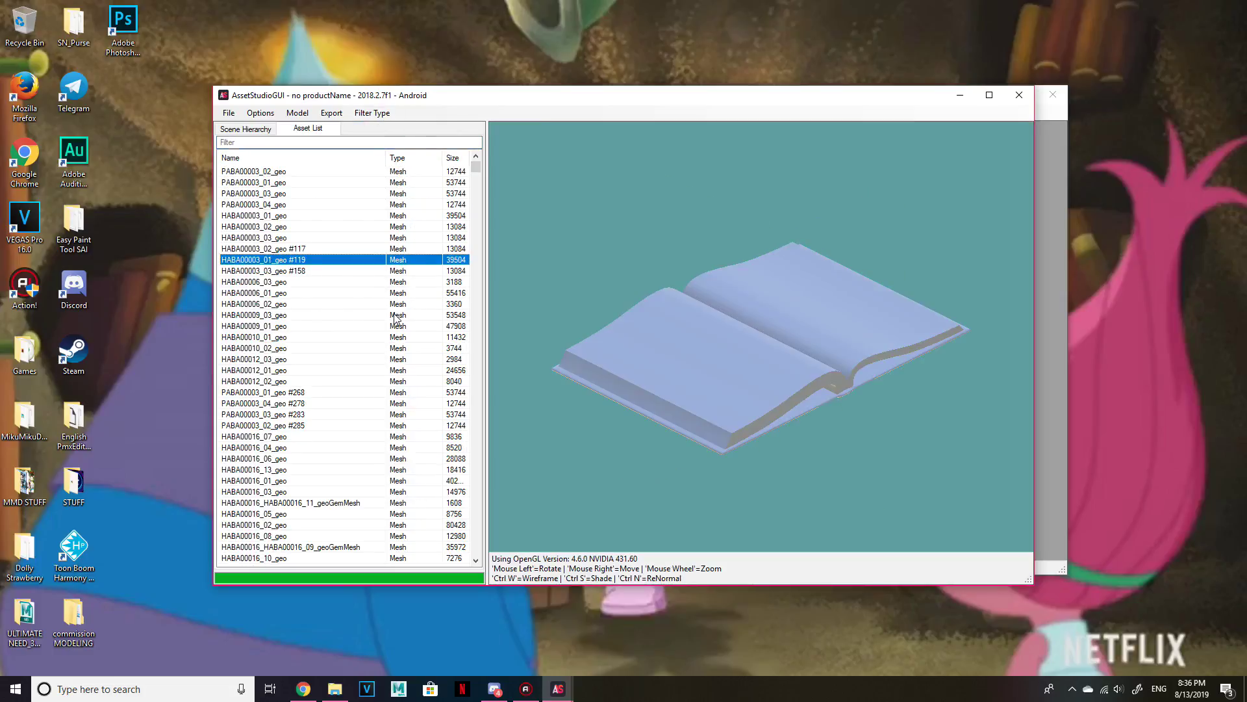
pyautogui.press('Down')
pyautogui.press('Down')
pyautogui.press('Down')
pyautogui.press('Down')
pyautogui.press('Down')
pyautogui.press('Down')
pyautogui.press('Down')
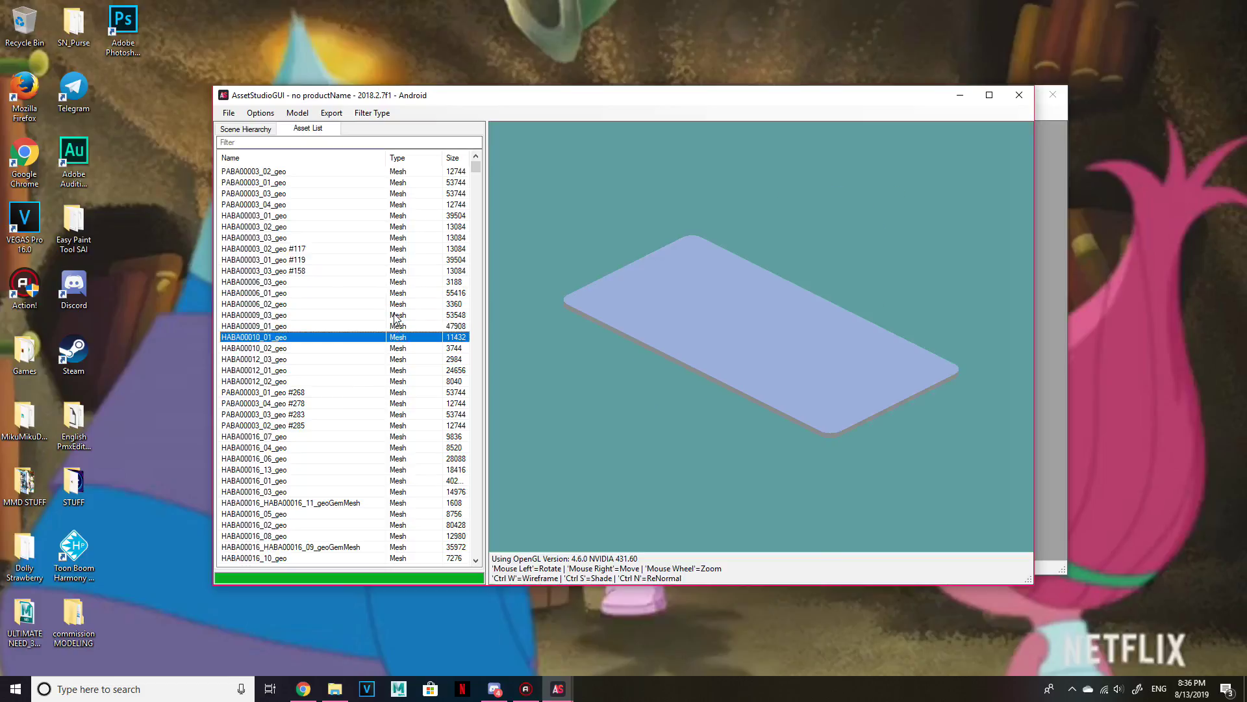
pyautogui.press('Down')
pyautogui.press('Down')
pyautogui.press('Down')
pyautogui.press('Down')
pyautogui.press('Down')
pyautogui.press('Down')
pyautogui.press('Down')
pyautogui.press('Down')
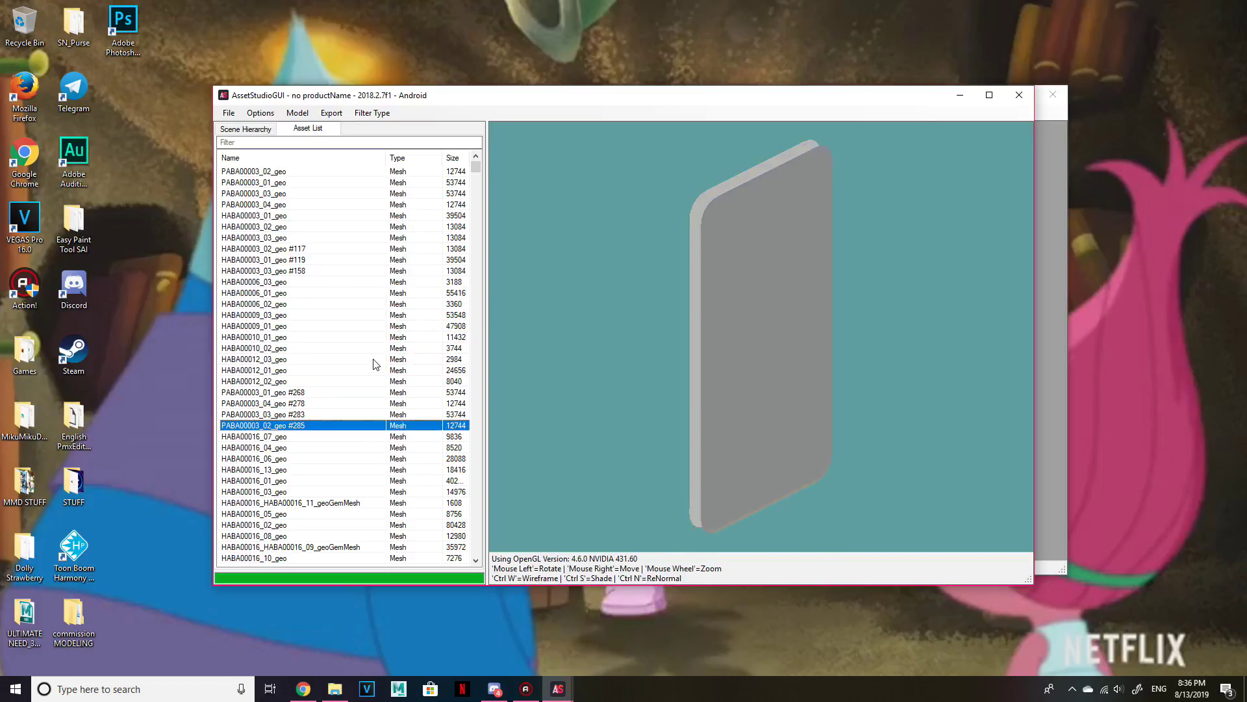
pyautogui.press('Down')
pyautogui.press('Down')
pyautogui.press('Down')
pyautogui.press('Down')
pyautogui.press('Down')
pyautogui.press('Down')
pyautogui.press('Up')
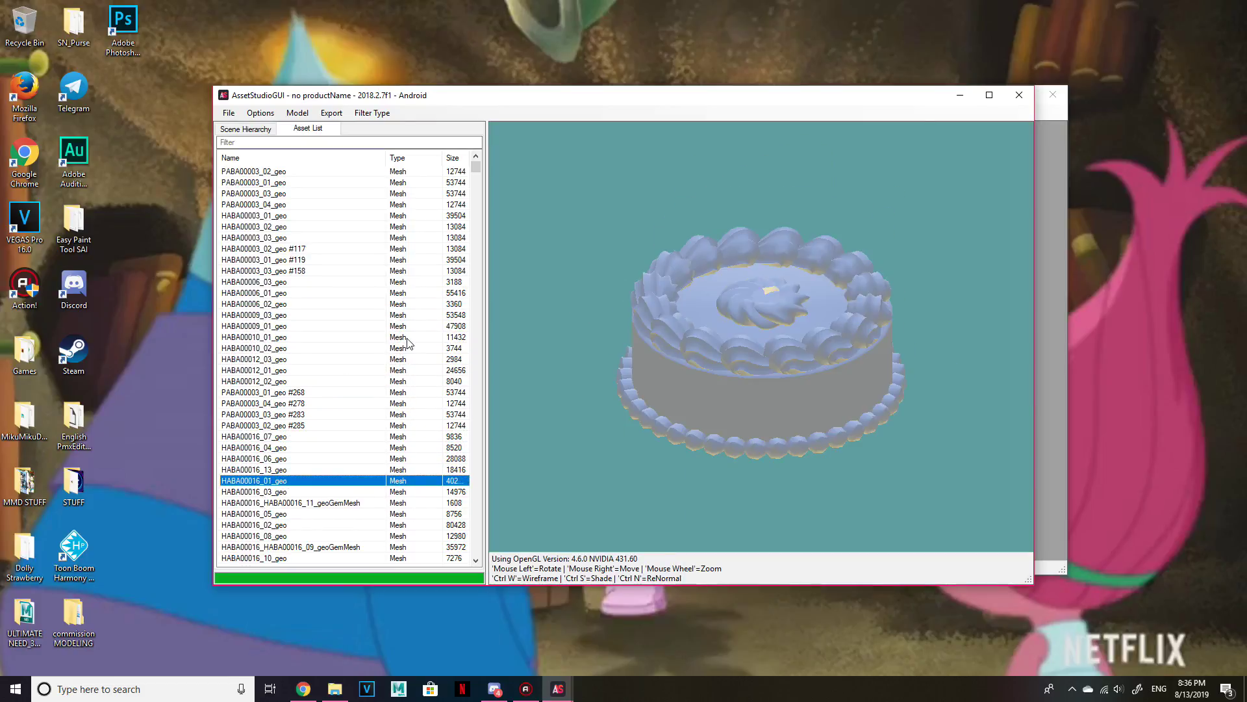
pyautogui.press('Down')
pyautogui.press('Down')
pyautogui.press('Down')
pyautogui.press('Down')
pyautogui.press('Down')
pyautogui.press('Down')
pyautogui.press('Down')
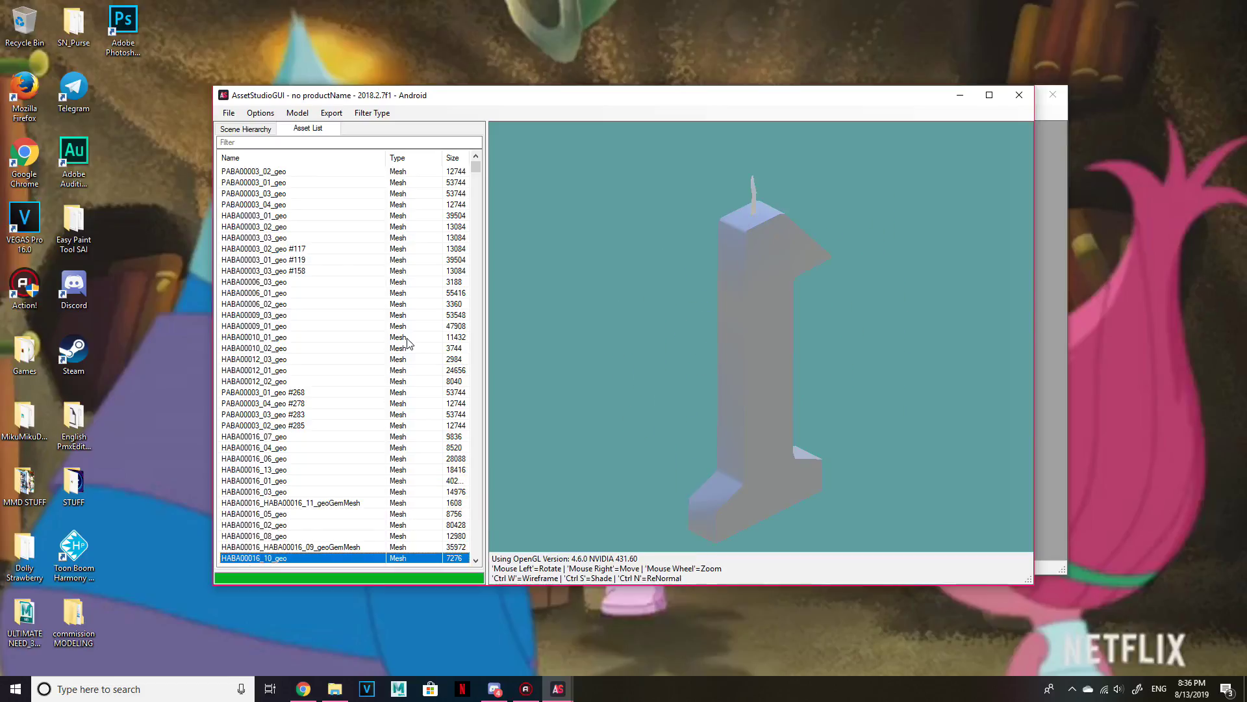
pyautogui.press('Down')
pyautogui.press('Down')
pyautogui.press('Down')
pyautogui.press('Down')
pyautogui.scroll(-10, 398, 375)
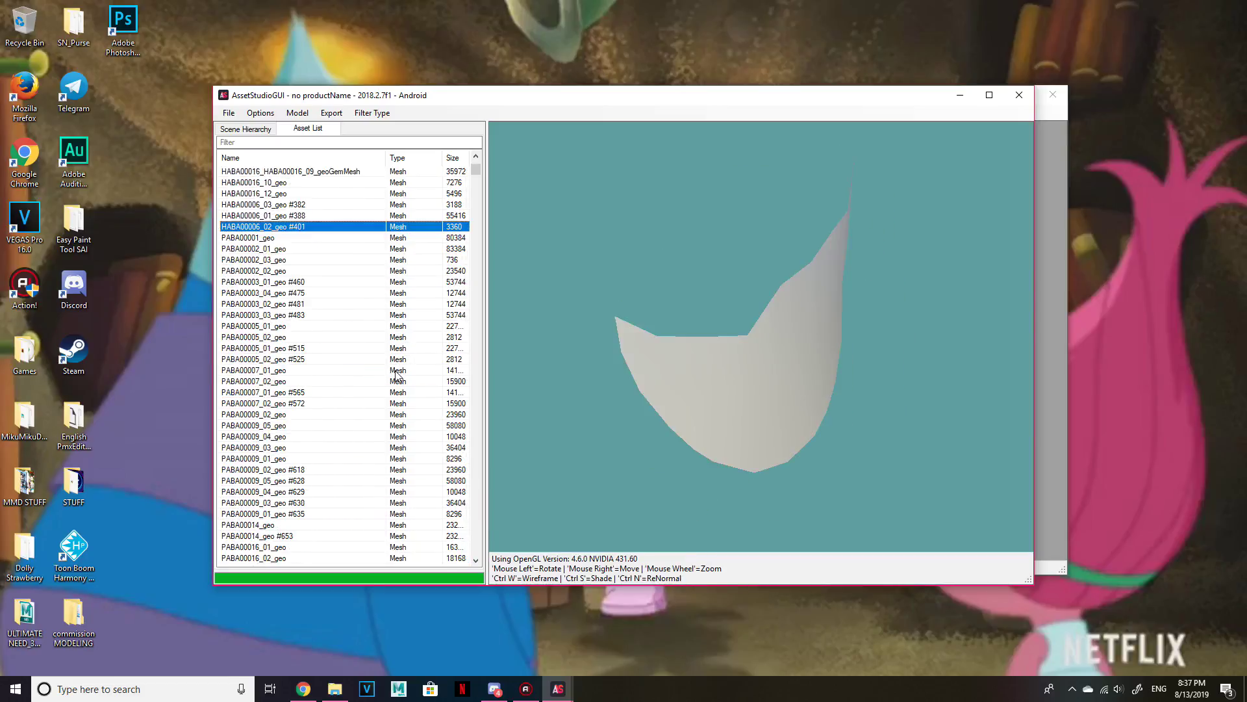
pyautogui.scroll(-4, 398, 376)
pyautogui.click(296, 424)
pyautogui.press('Down')
pyautogui.press('Down')
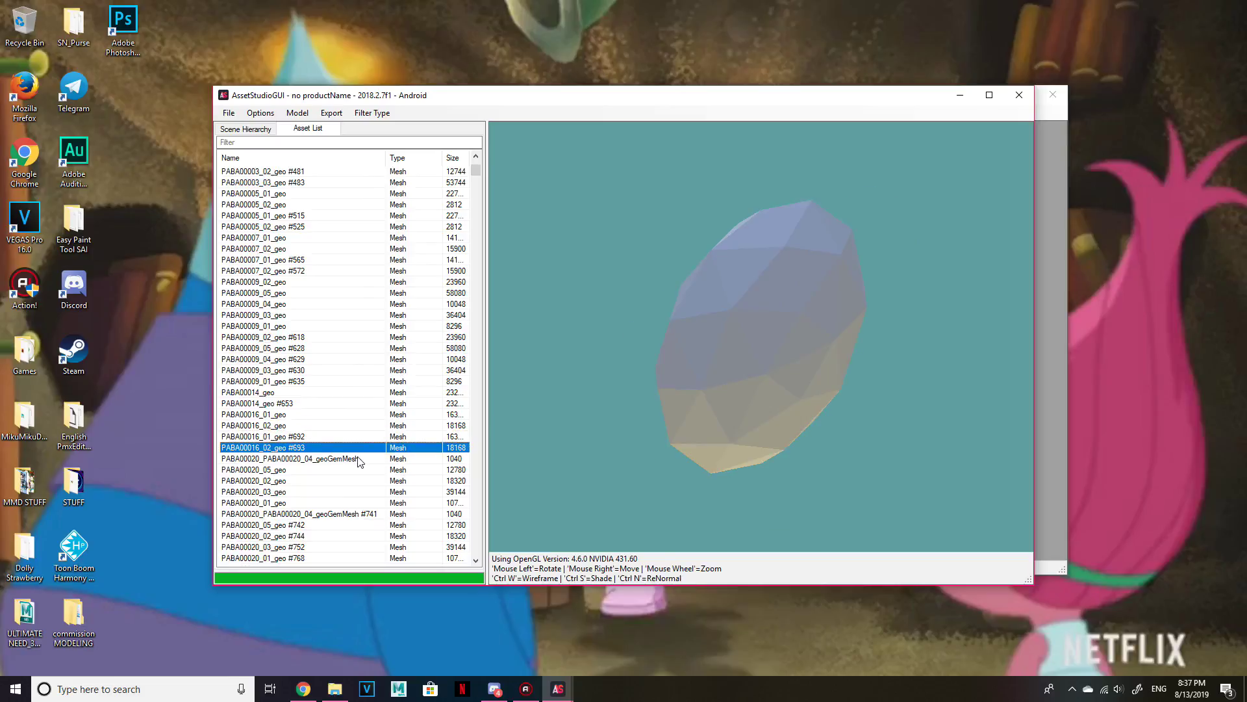
# Go back up through the mesh previews to PABA00005_01_geo and rotate the handbag model.
pyautogui.press('Up')
pyautogui.press('Up')
pyautogui.press('Up')
pyautogui.press('Up')
pyautogui.press('Up')
pyautogui.press('Up')
pyautogui.press('Up')
pyautogui.press('Up')
pyautogui.press('Up')
pyautogui.press('Up')
pyautogui.press('Up')
pyautogui.press('Up')
pyautogui.press('Up')
pyautogui.press('Up')
pyautogui.press('Up')
pyautogui.press('Up')
pyautogui.press('Up')
pyautogui.press('Up')
pyautogui.press('Up')
pyautogui.press('Up')
pyautogui.press('Up')
pyautogui.press('Up')
pyautogui.press('Down')
pyautogui.press('Up')
pyautogui.press('Up')
pyautogui.moveTo(699, 406); pyautogui.dragTo(847, 453)
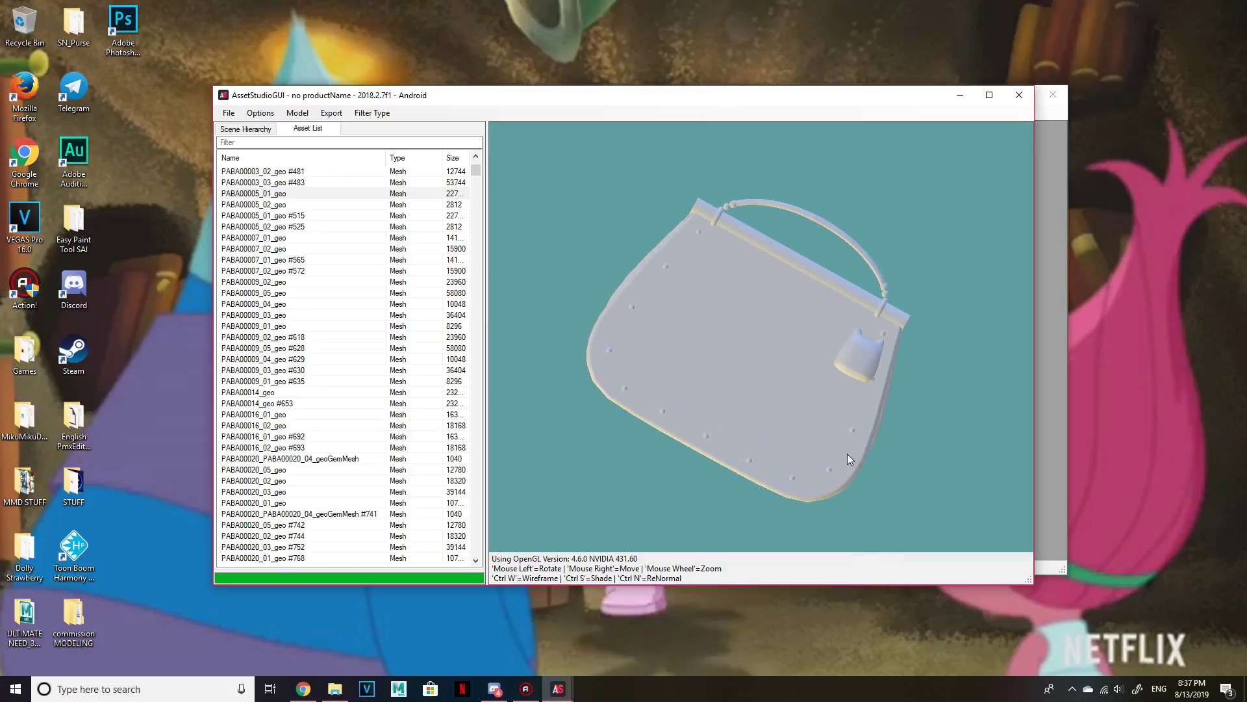
# Inspect the strap mesh PABA00005_02_geo from another angle and return to the handbag mesh PABA00005_01_geo.
pyautogui.click(297, 204)
pyautogui.press('Up')
pyautogui.press('Down')
pyautogui.moveTo(686, 325); pyautogui.dragTo(735, 353)
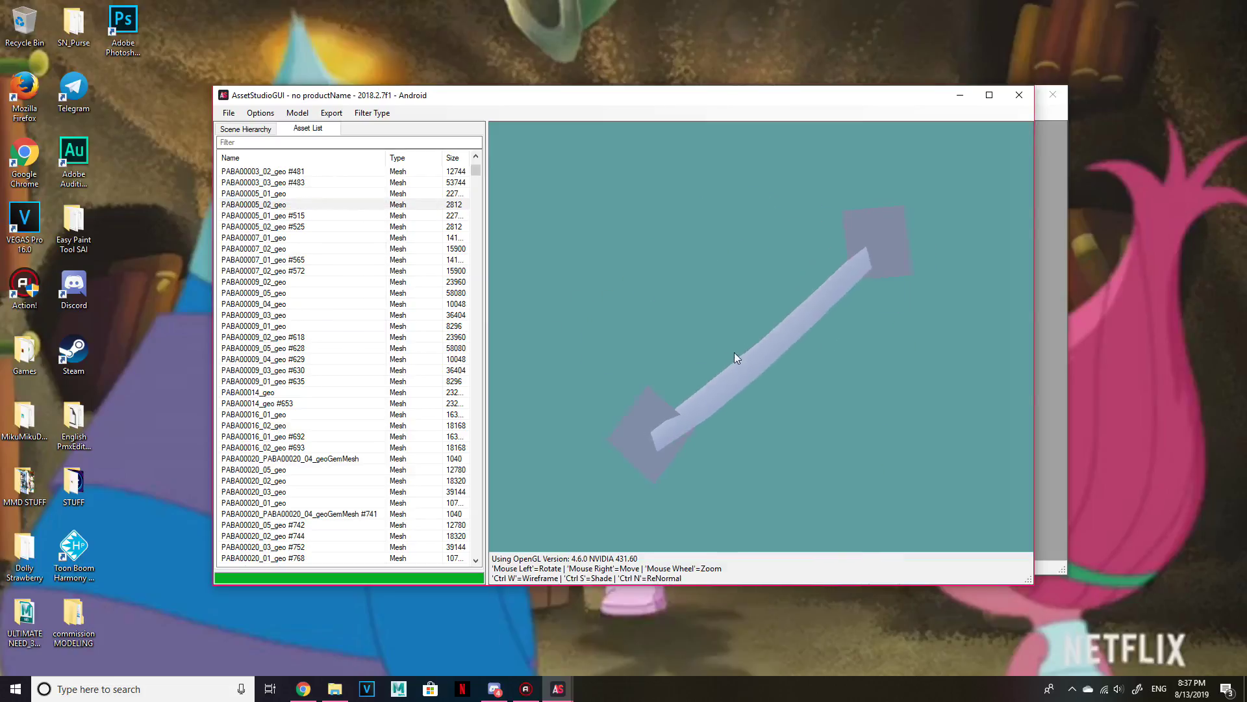
pyautogui.click(286, 193)
# Move the mesh window clear of the texture window and compare the previews of PABA00005_01_geo and PABA00005_02_geo.
pyautogui.moveTo(389, 95); pyautogui.dragTo(464, 155)
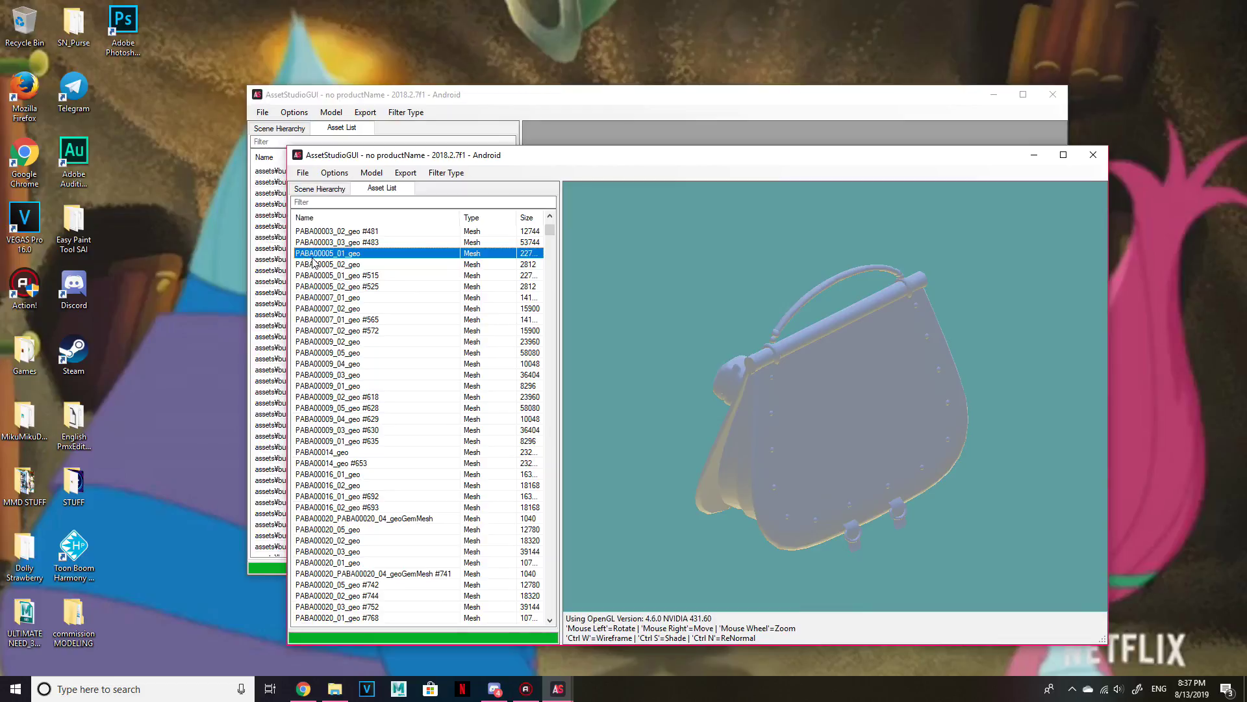
pyautogui.click(336, 264)
pyautogui.click(354, 257)
pyautogui.click(354, 264)
pyautogui.click(355, 257)
pyautogui.click(355, 264)
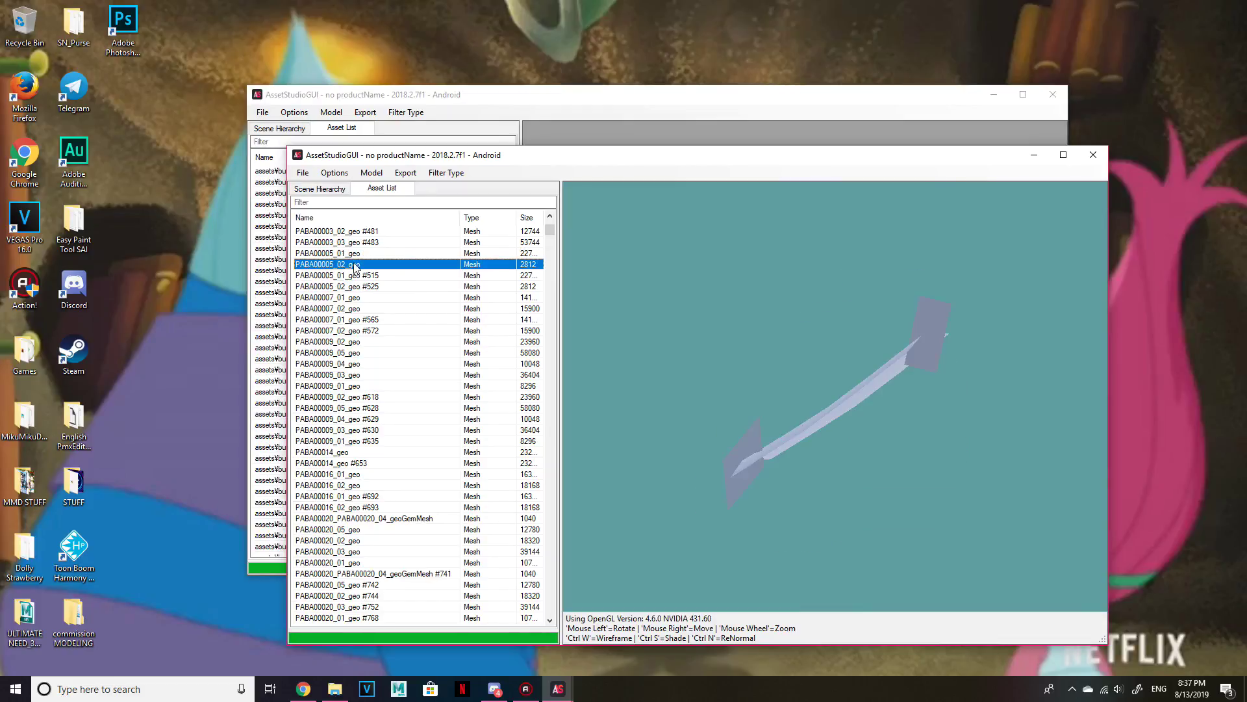
# Export the meshes PABA00005_01_geo and PABA00005_02_geo together into the NIKKITOMMD folder on the Desktop.
pyautogui.click(357, 254)
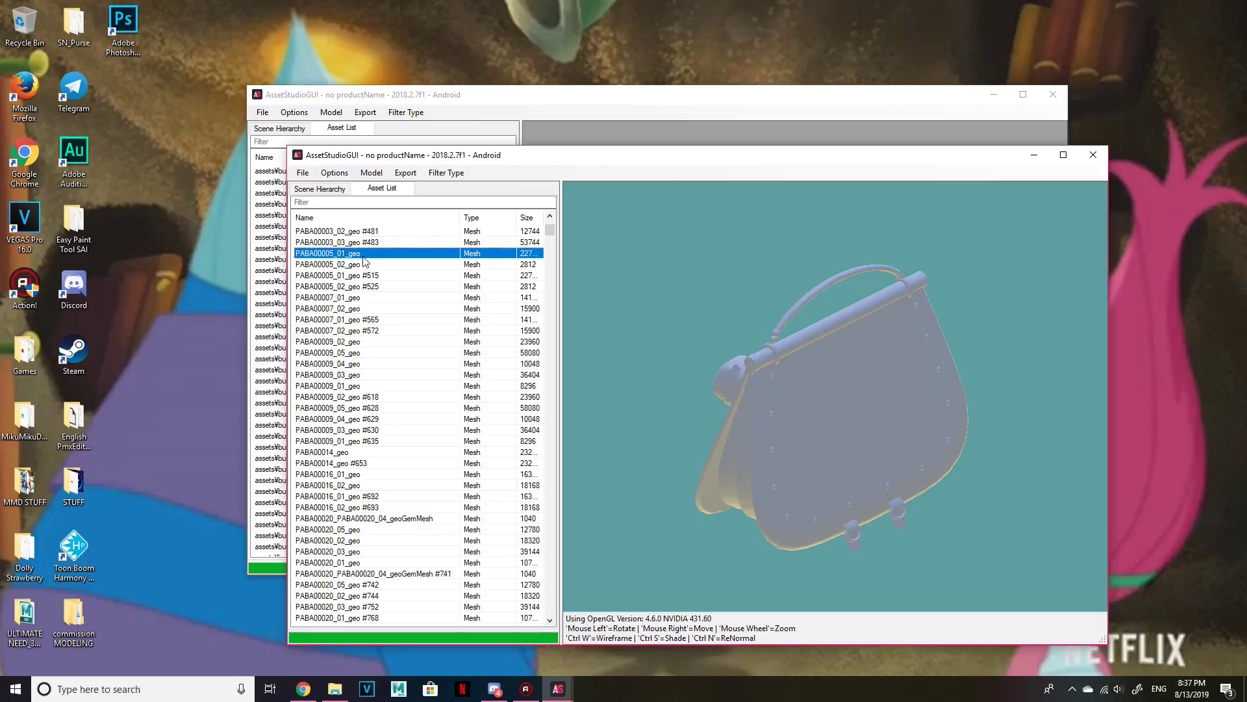
pyautogui.keyDown('ctrl'); pyautogui.click(365, 264); pyautogui.keyUp('ctrl')
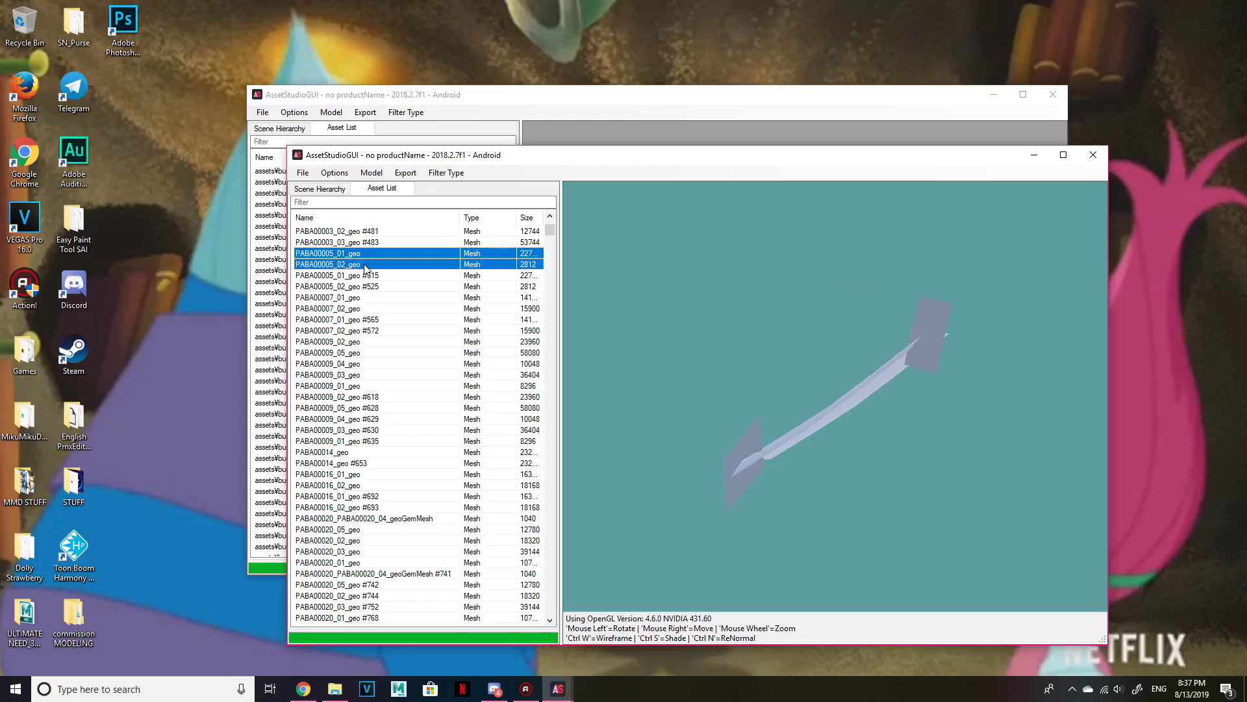
pyautogui.rightClick(374, 260)
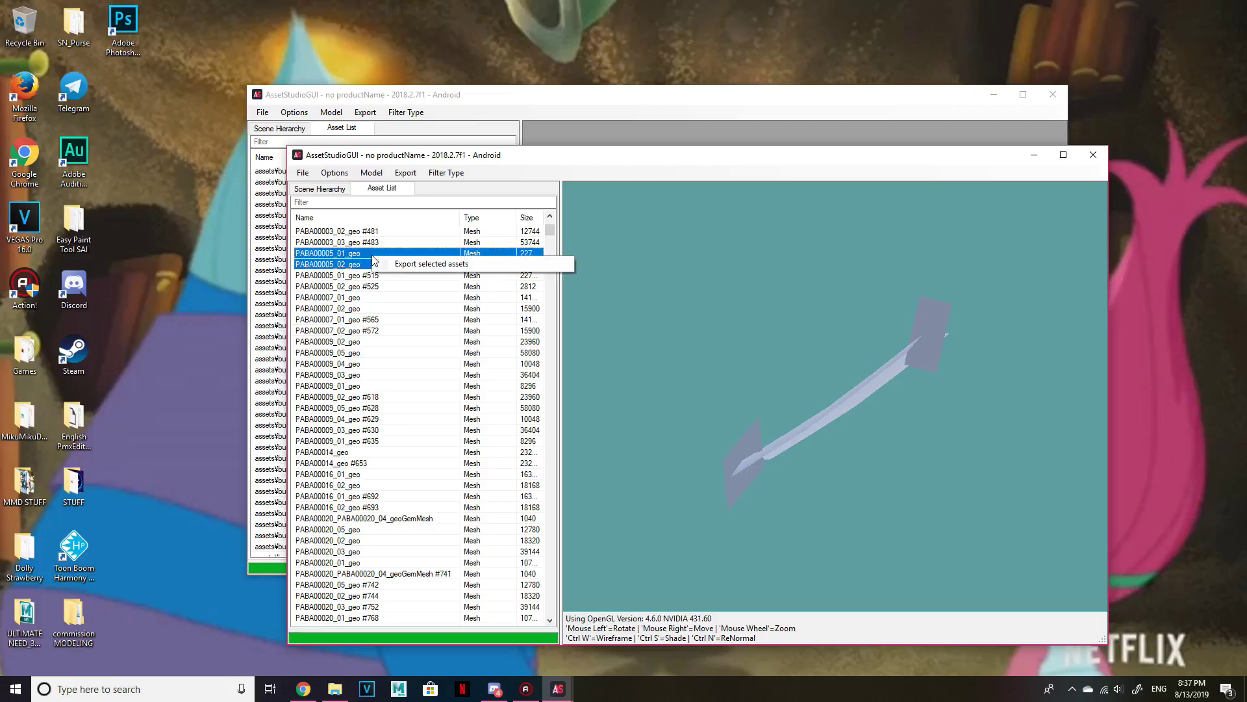
pyautogui.click(392, 264)
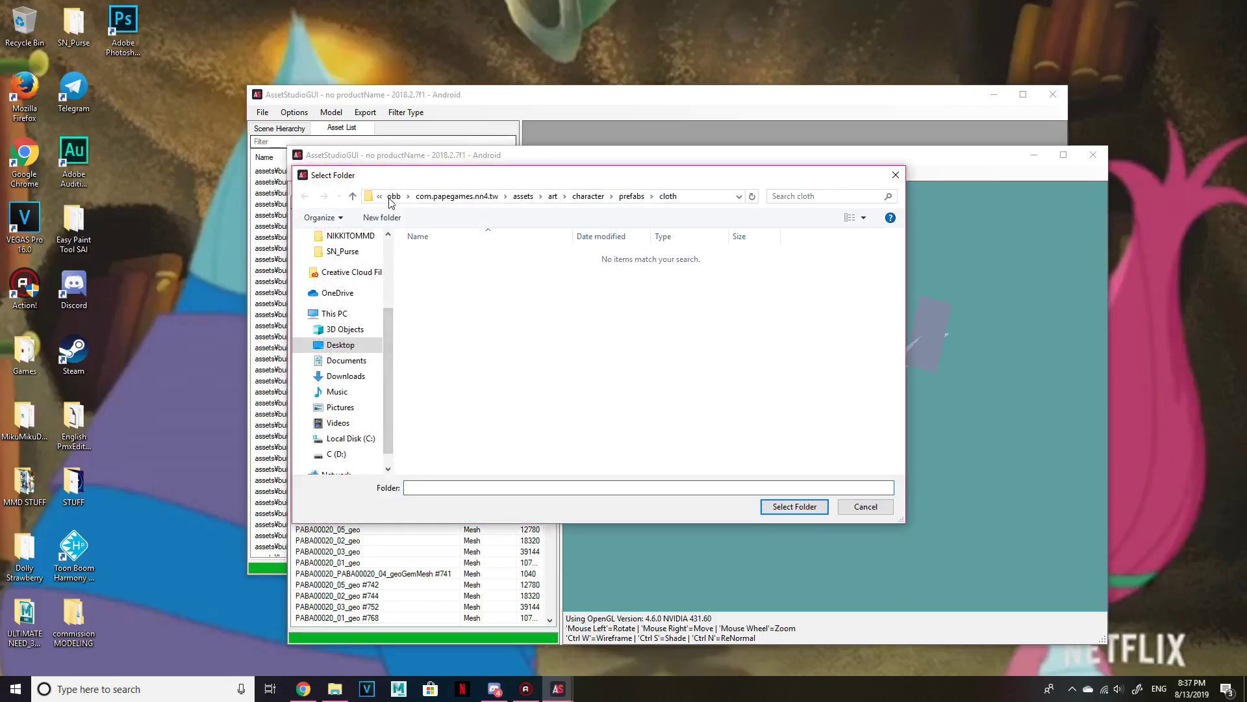
pyautogui.click(390, 198)
pyautogui.click(411, 253)
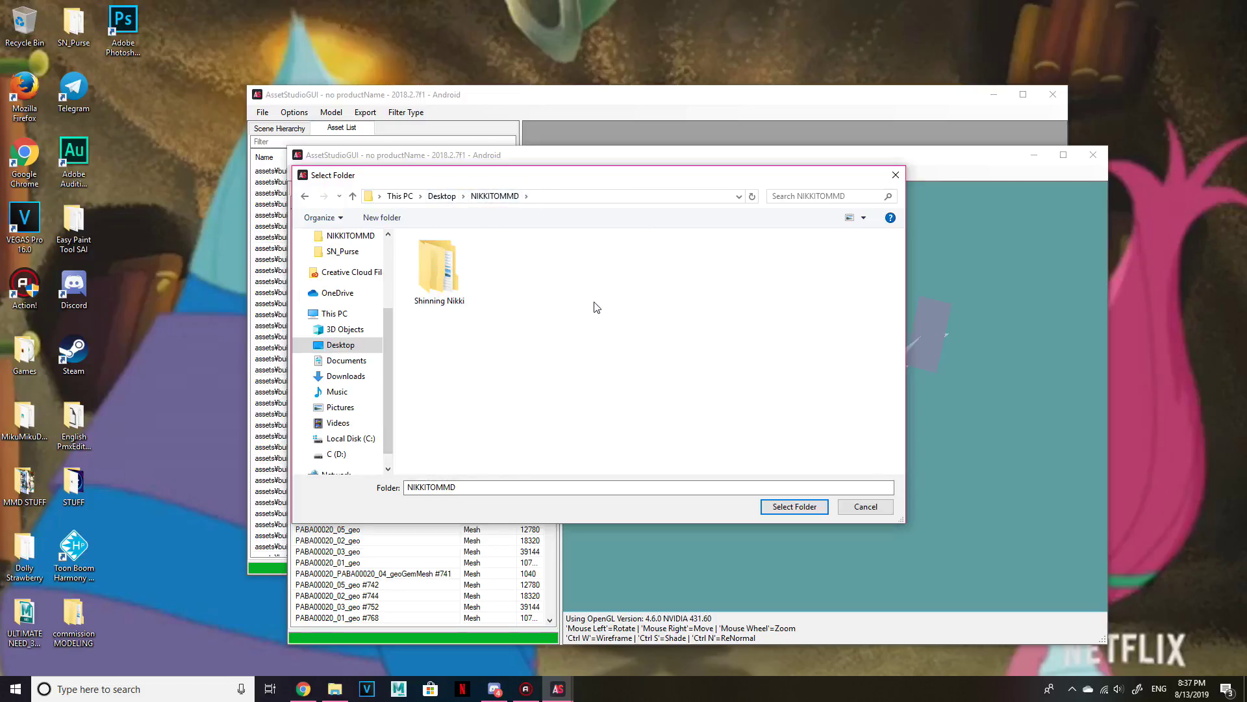
pyautogui.click(794, 507)
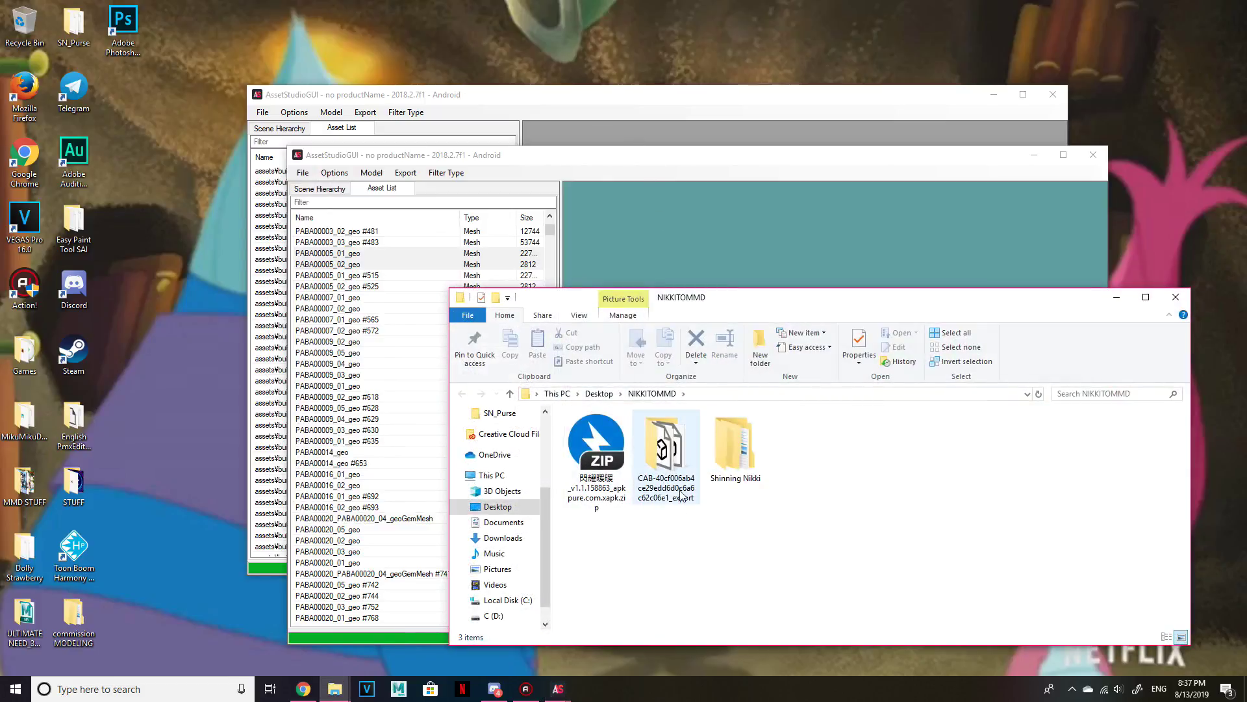
# In the AssetStudio instance with the cloth textures, filter the assets to Texture2D and widen the name column to show full names.
pyautogui.click(636, 104)
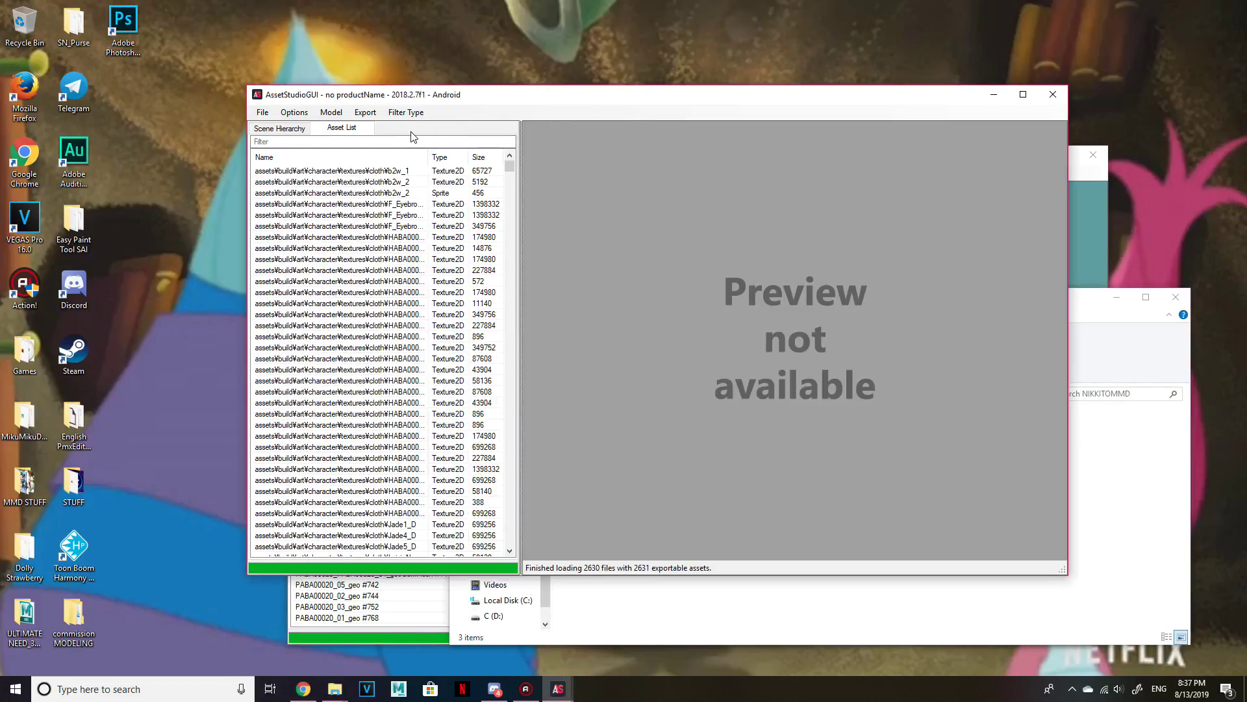
pyautogui.click(406, 111)
pyautogui.click(424, 156)
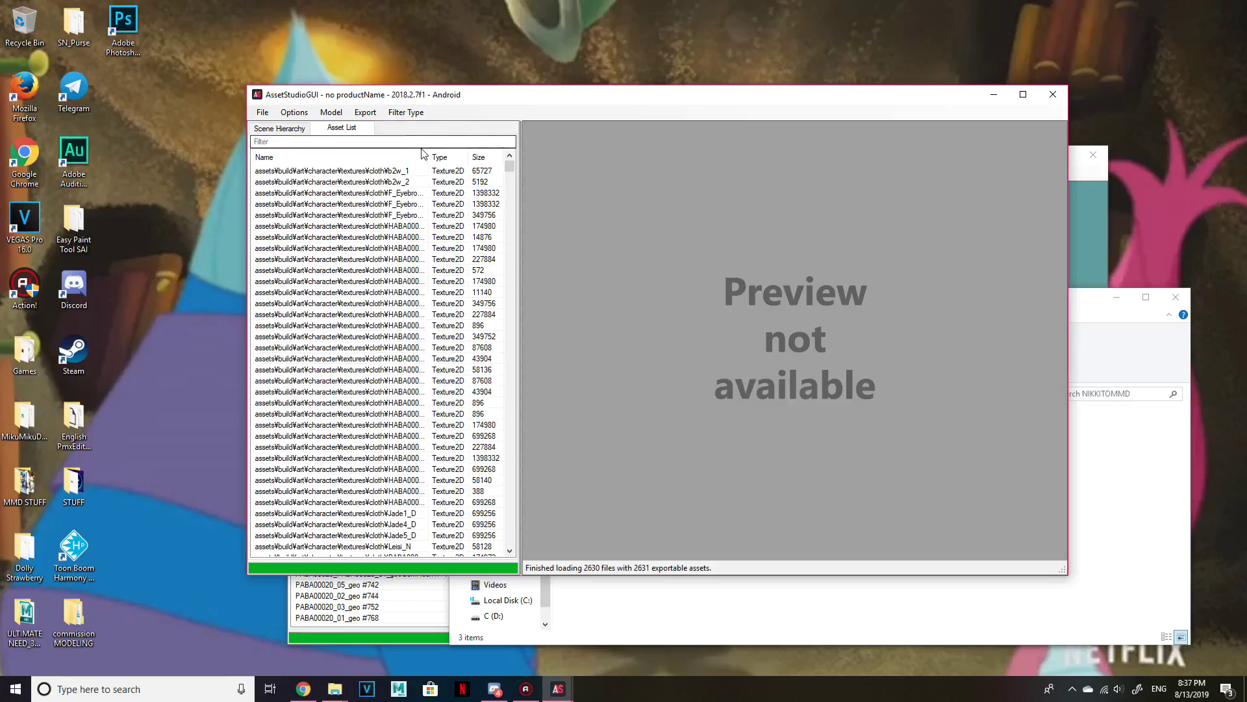
pyautogui.doubleClick(428, 156)
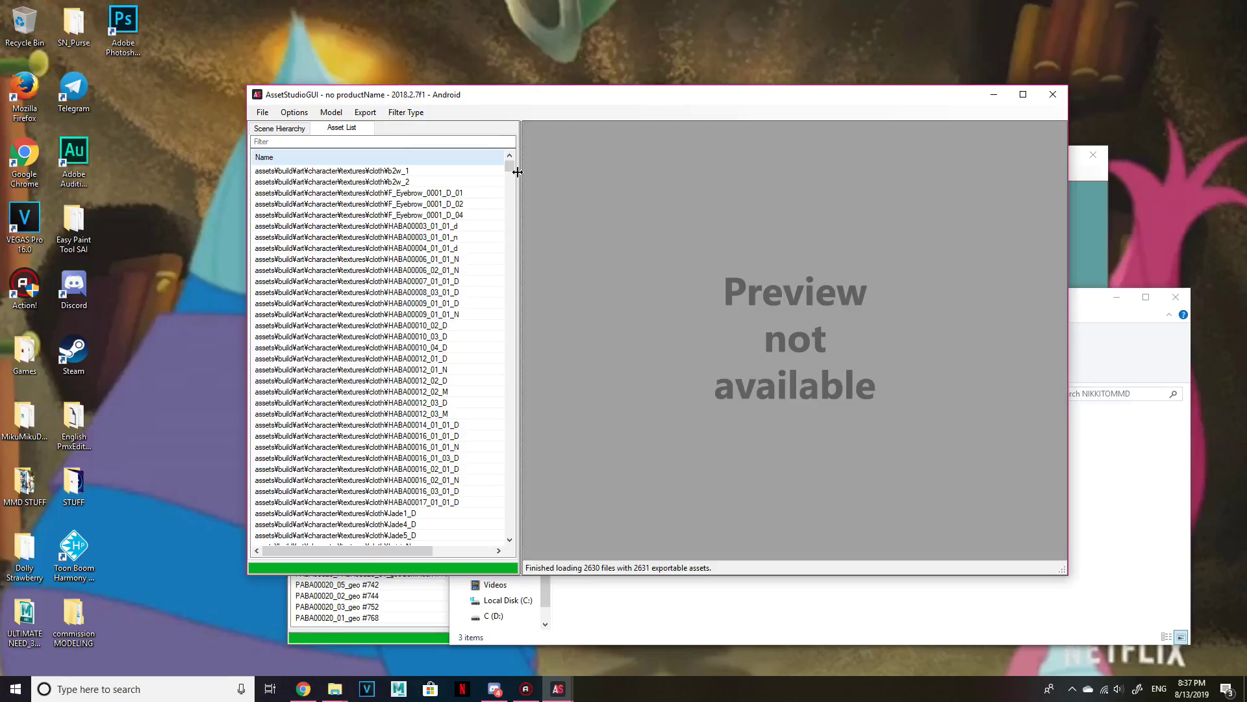
pyautogui.scroll(-7, 474, 293)
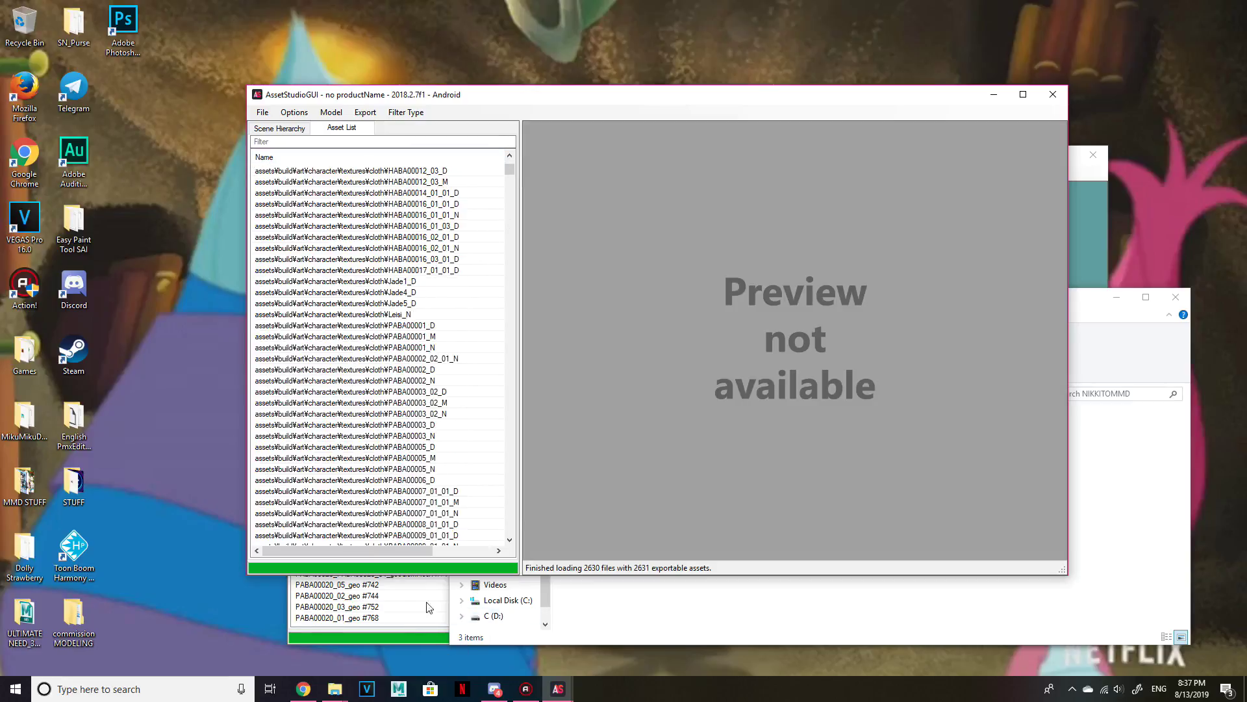
# Recheck the handbag mesh in the other instance and preview the texture PABA00006_D in the texture list.
pyautogui.click(1102, 197)
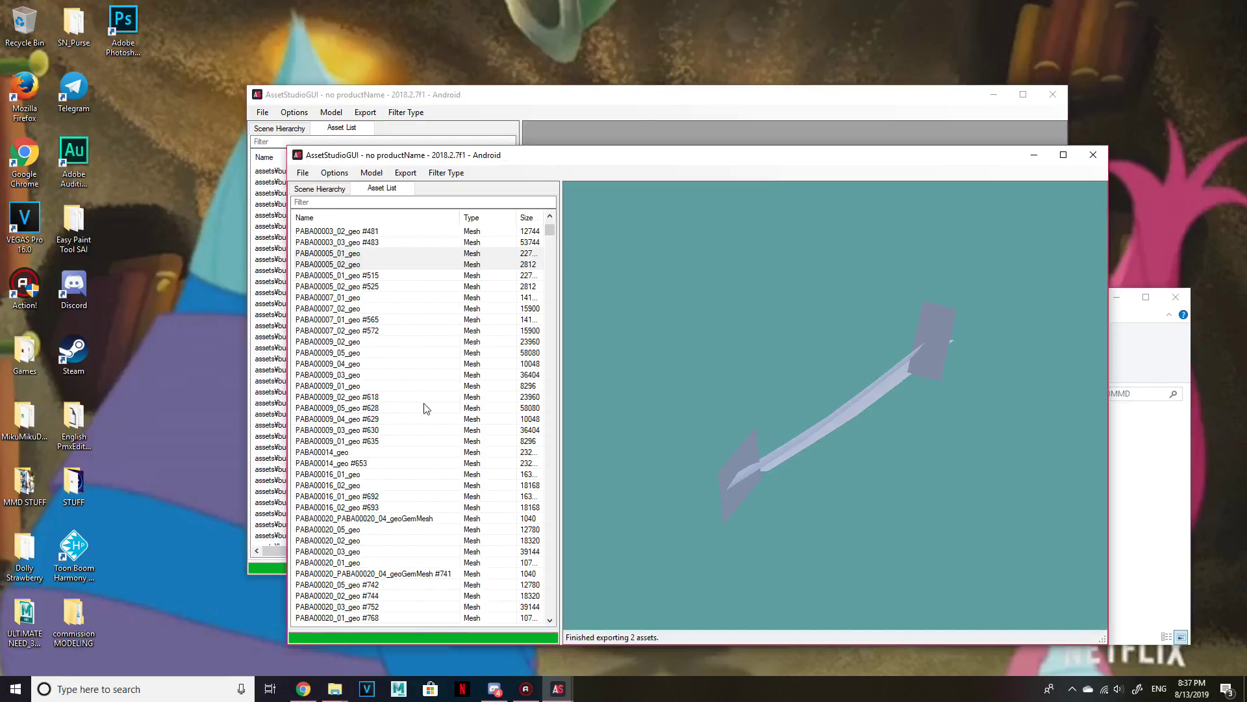
pyautogui.click(359, 253)
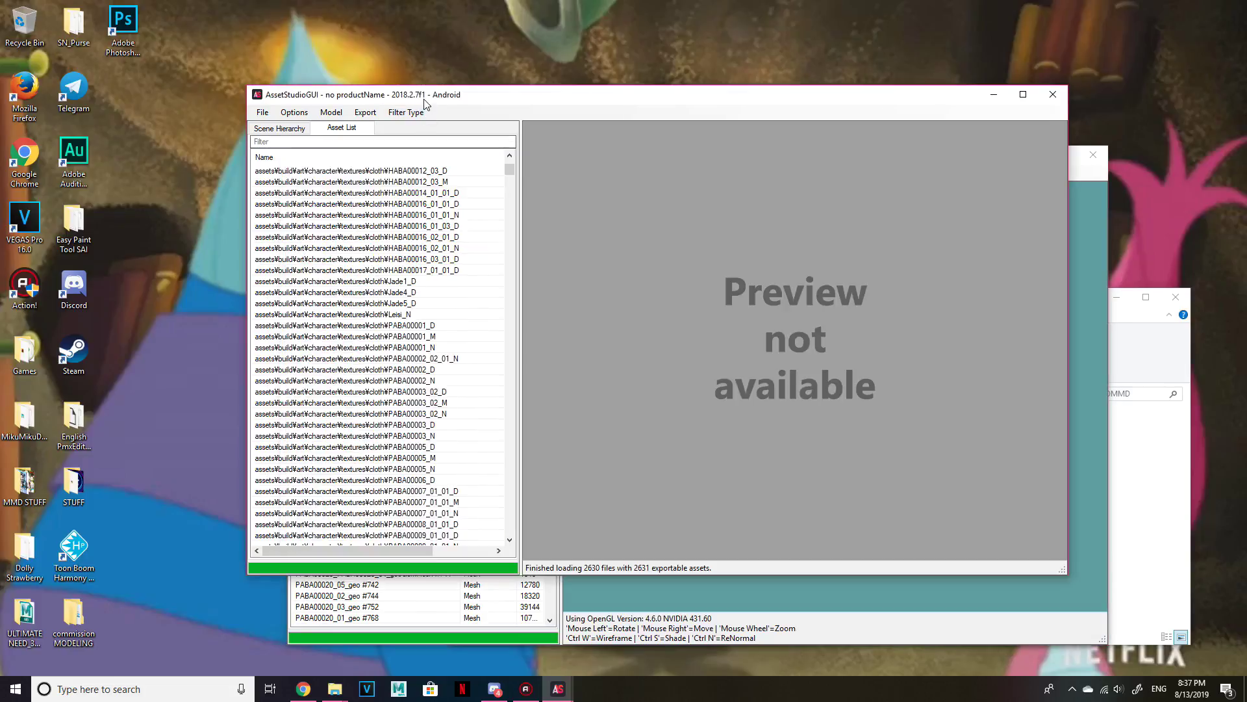
pyautogui.click(410, 123)
pyautogui.scroll(-9, 468, 318)
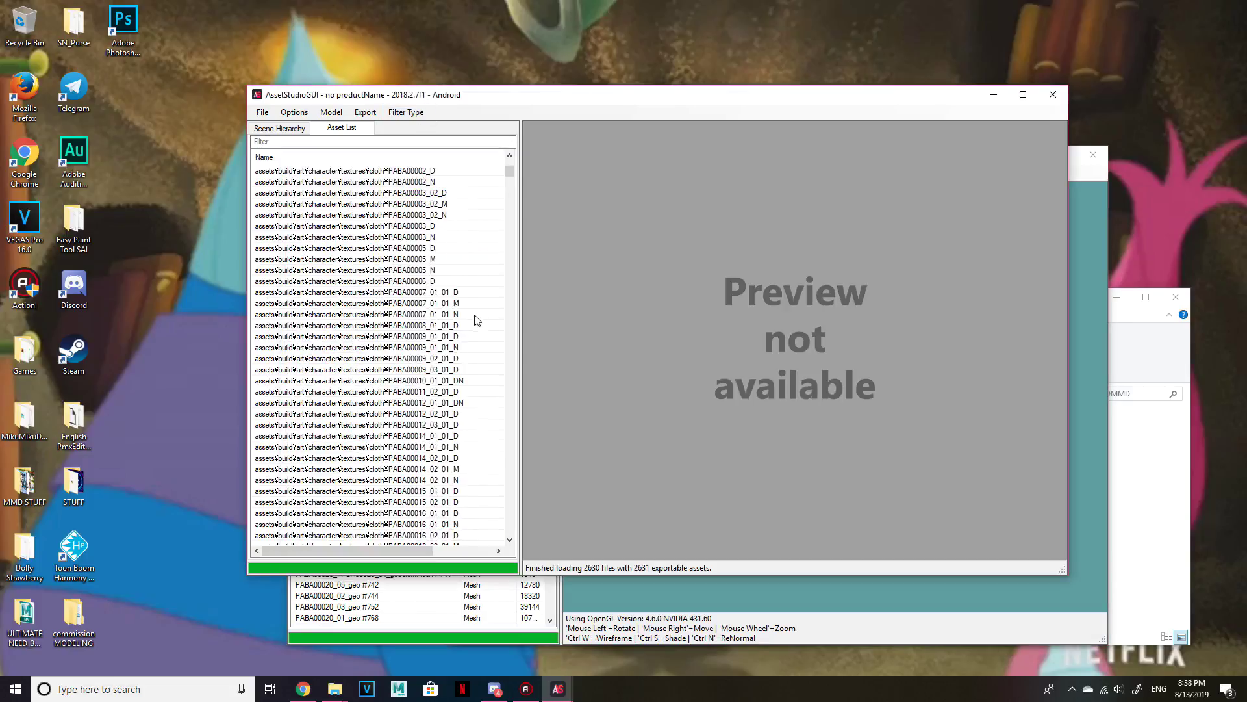
pyautogui.scroll(2, 471, 330)
pyautogui.click(434, 315)
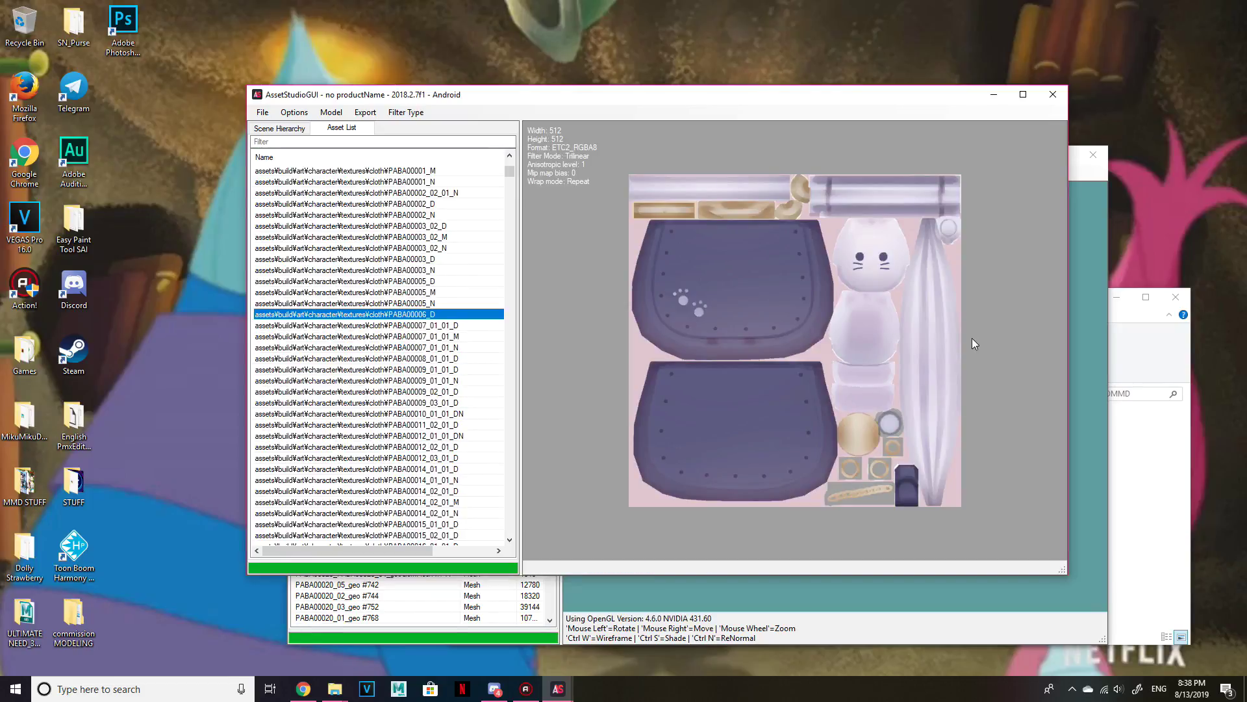
# Compare the neighbouring PABA00005 D, M and N textures with PABA00006_D to identify the handbag's texture.
pyautogui.click(429, 281)
pyautogui.press('Down')
pyautogui.press('Down')
pyautogui.press('Up')
pyautogui.press('Up')
pyautogui.press('Up')
pyautogui.press('Up')
pyautogui.press('Down')
pyautogui.press('Down')
pyautogui.press('Down')
pyautogui.press('Down')
pyautogui.press('Up')
pyautogui.press('Up')
pyautogui.press('Up')
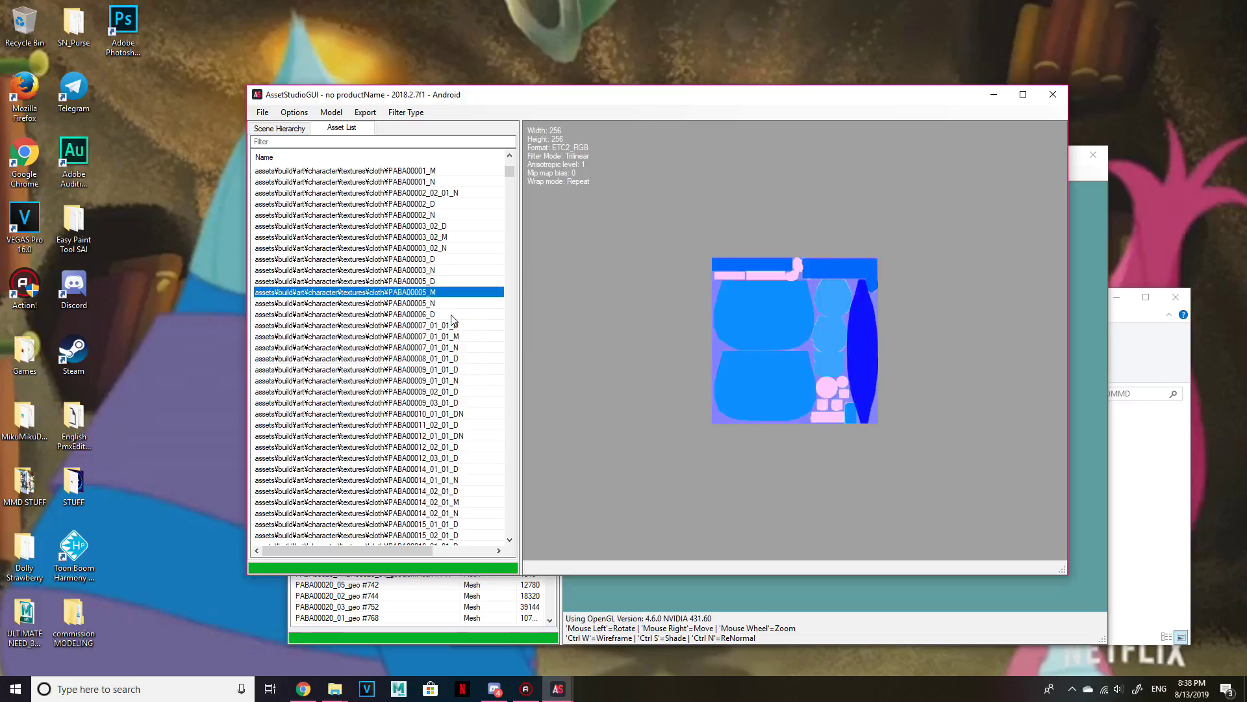
pyautogui.press('Down')
pyautogui.press('Down')
pyautogui.press('Down')
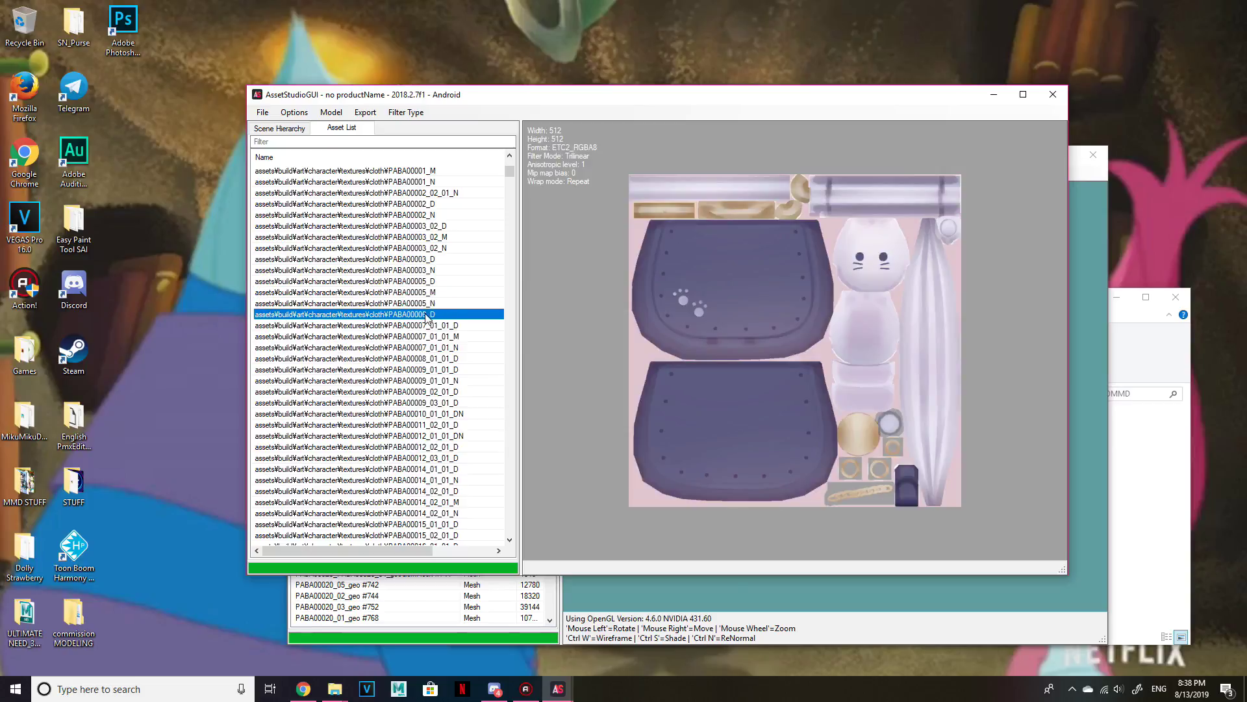
# Export the texture PABA00006_D into the NIKKITOMMD folder on the Desktop.
pyautogui.rightClick(422, 318)
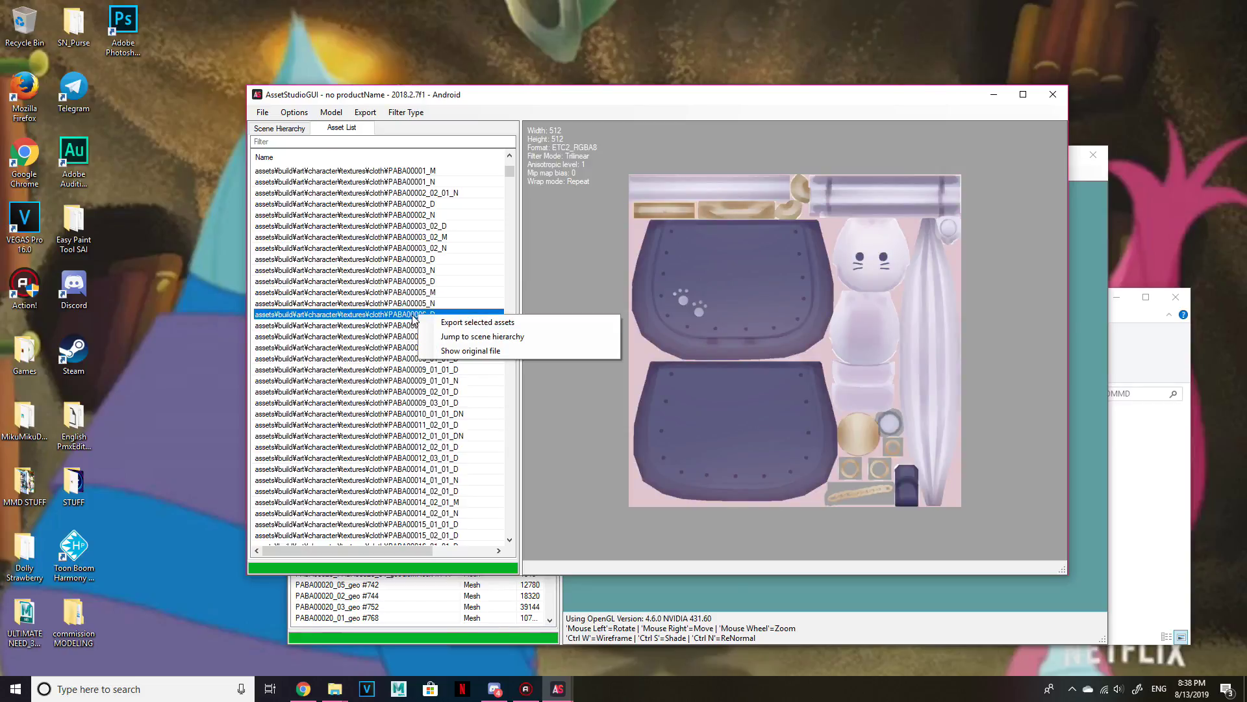
pyautogui.click(445, 323)
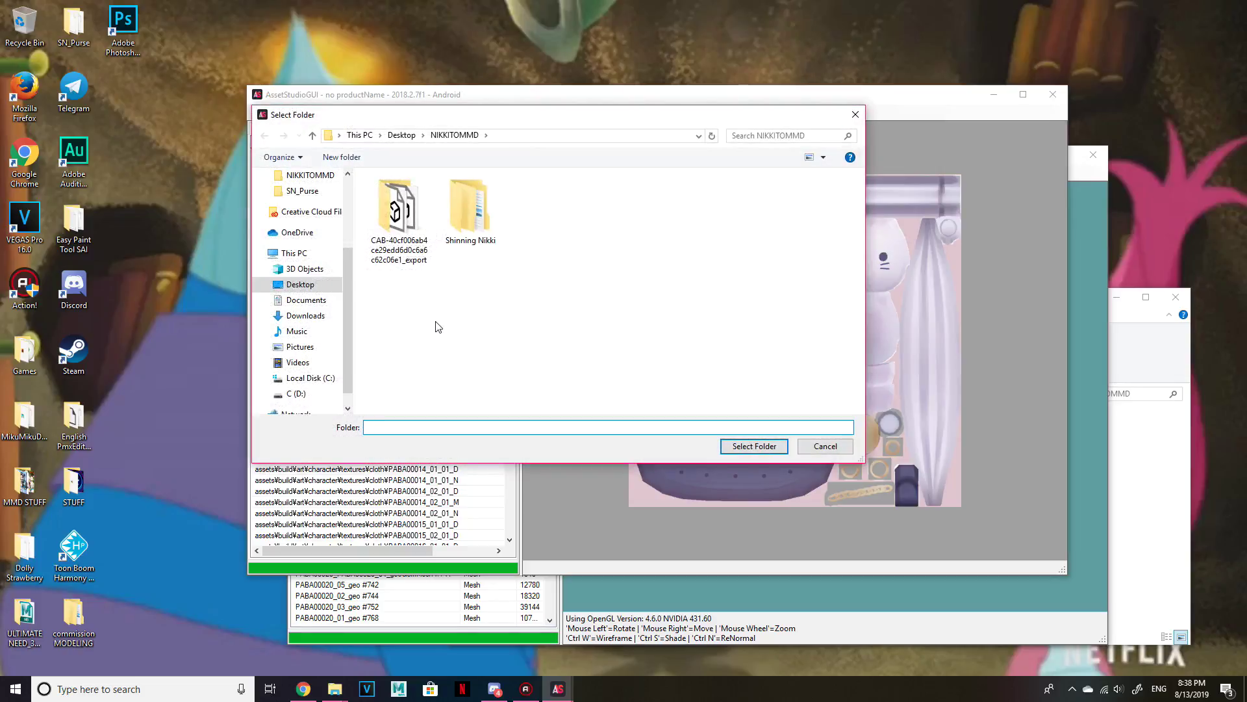
pyautogui.click(740, 446)
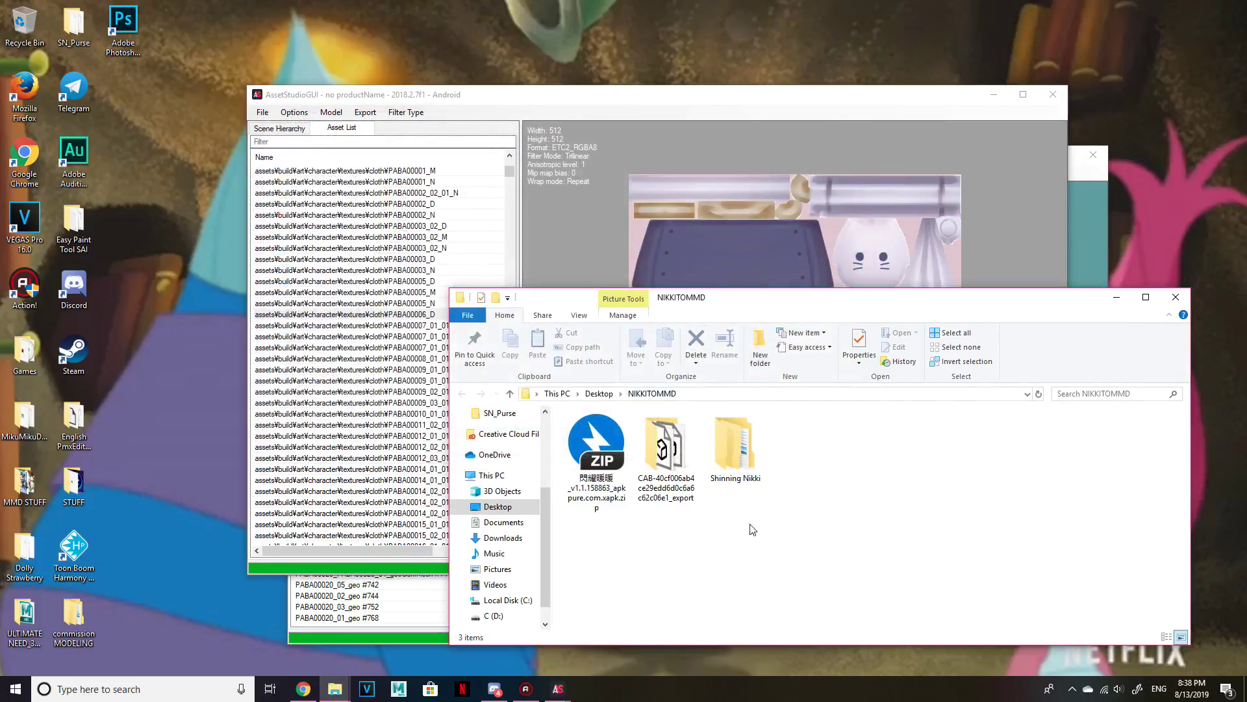
# Open the nested subfolders of the texture export and move PABA00006_D.png up into the NIKKITOMMD folder.
pyautogui.doubleClick(734, 455)
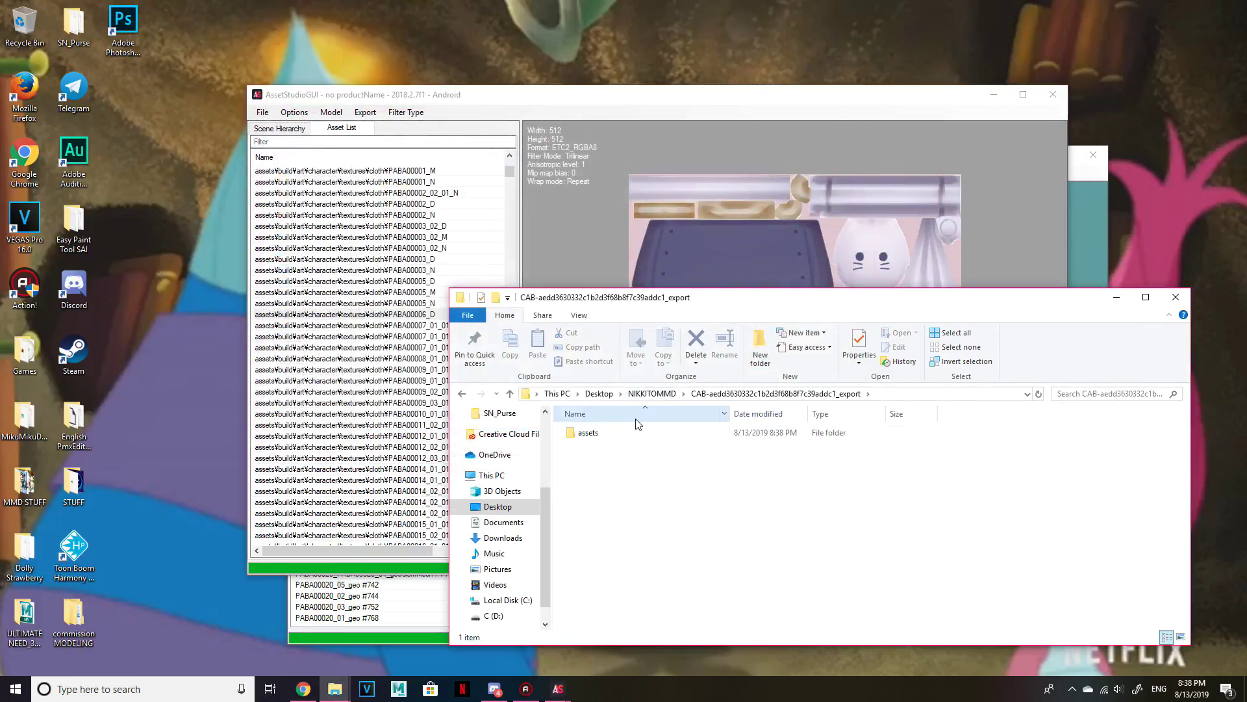
pyautogui.doubleClick(634, 432)
pyautogui.doubleClick(625, 434)
pyautogui.doubleClick(624, 434)
pyautogui.doubleClick(624, 434)
pyautogui.doubleClick(624, 434)
pyautogui.doubleClick(622, 434)
pyautogui.moveTo(614, 434); pyautogui.dragTo(568, 393)
pyautogui.click(568, 394)
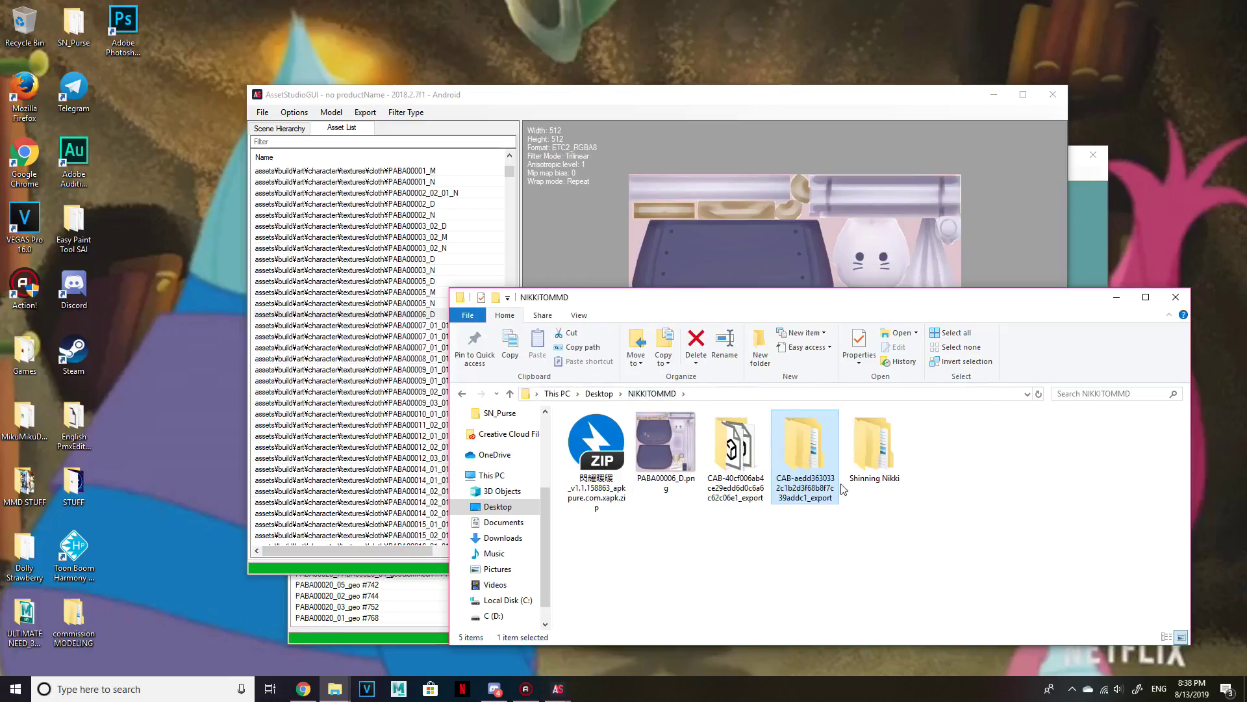
# Open the handbag's mesh export folder and, in Metasequoia, delete the PABA00005_01_geo object while keeping PABA00005_01_geo_0.
pyautogui.doubleClick(734, 454)
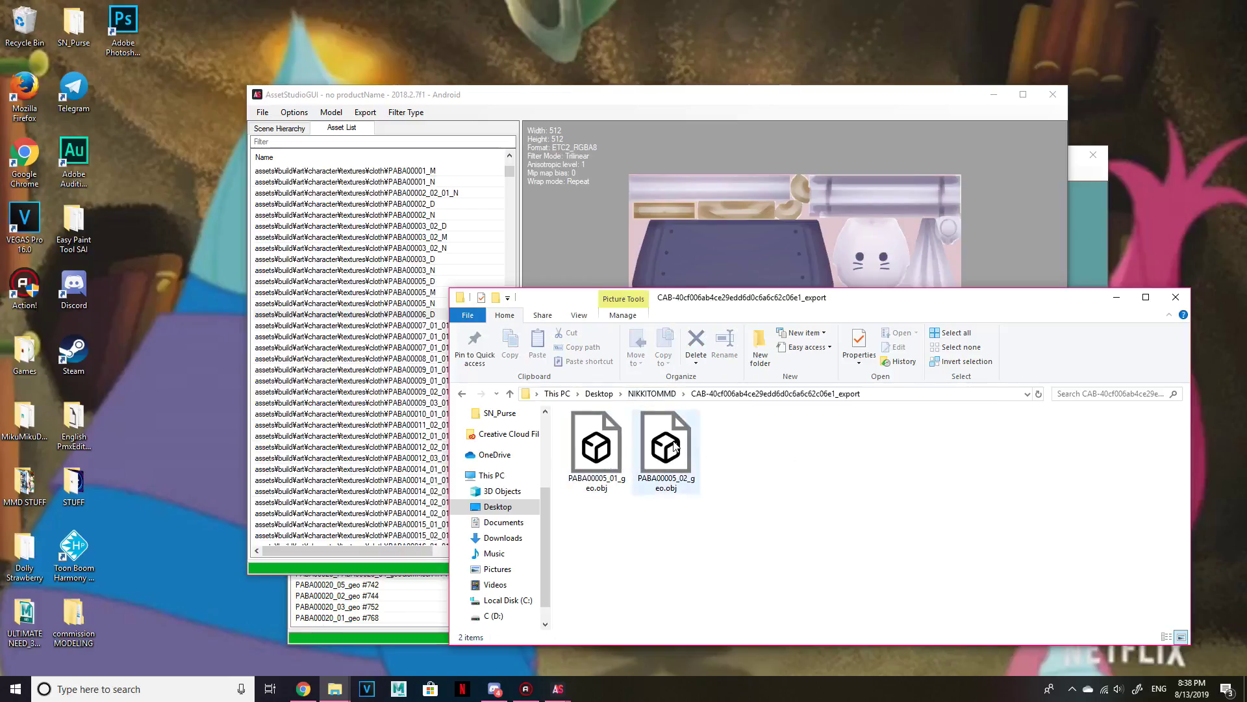
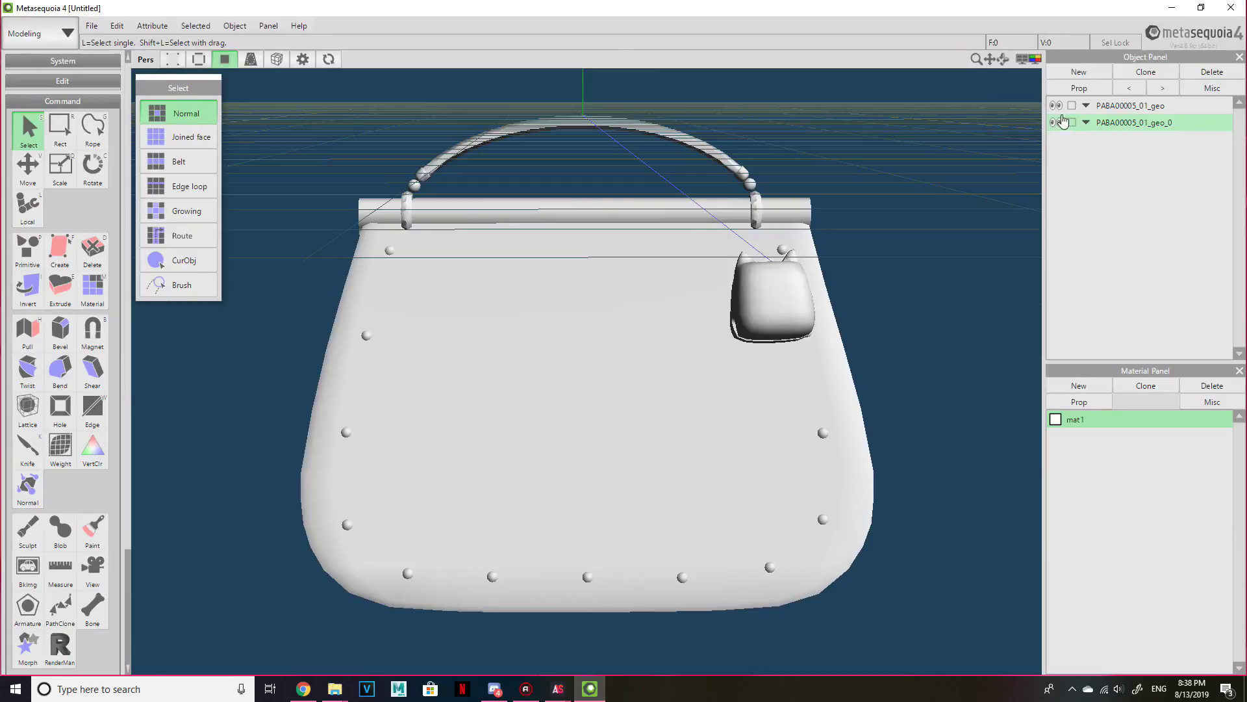
pyautogui.click(1147, 106)
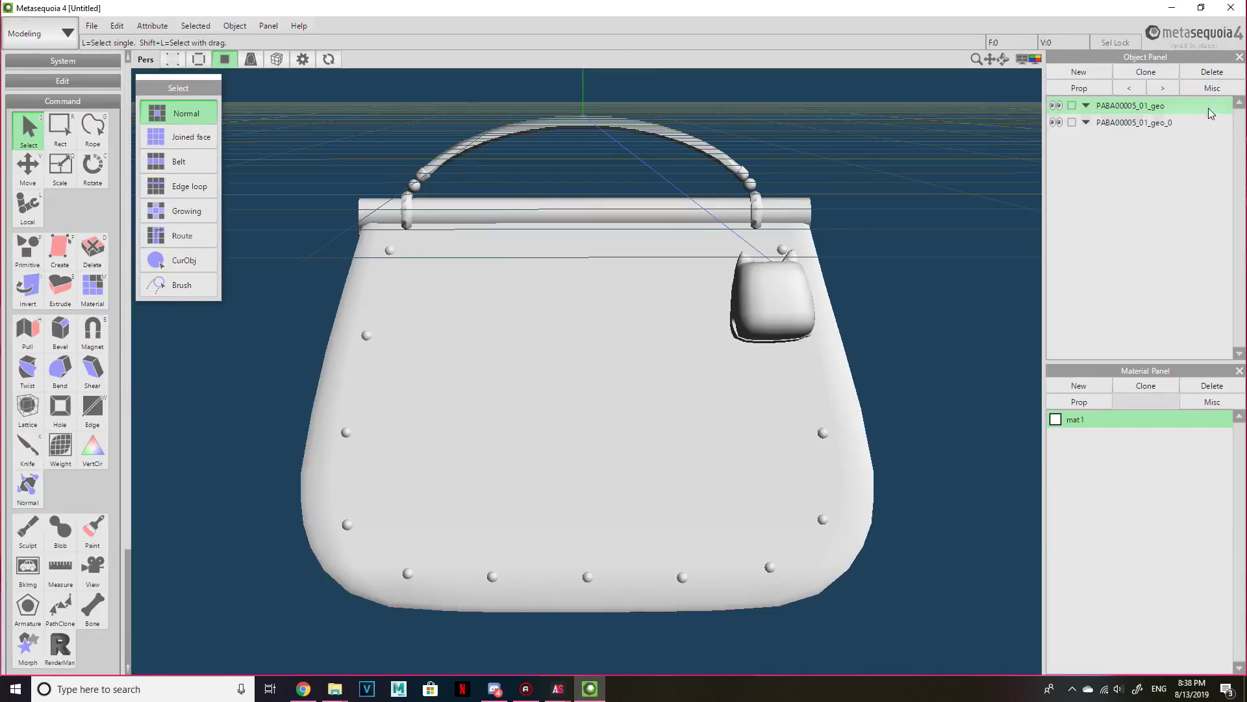
pyautogui.click(1213, 74)
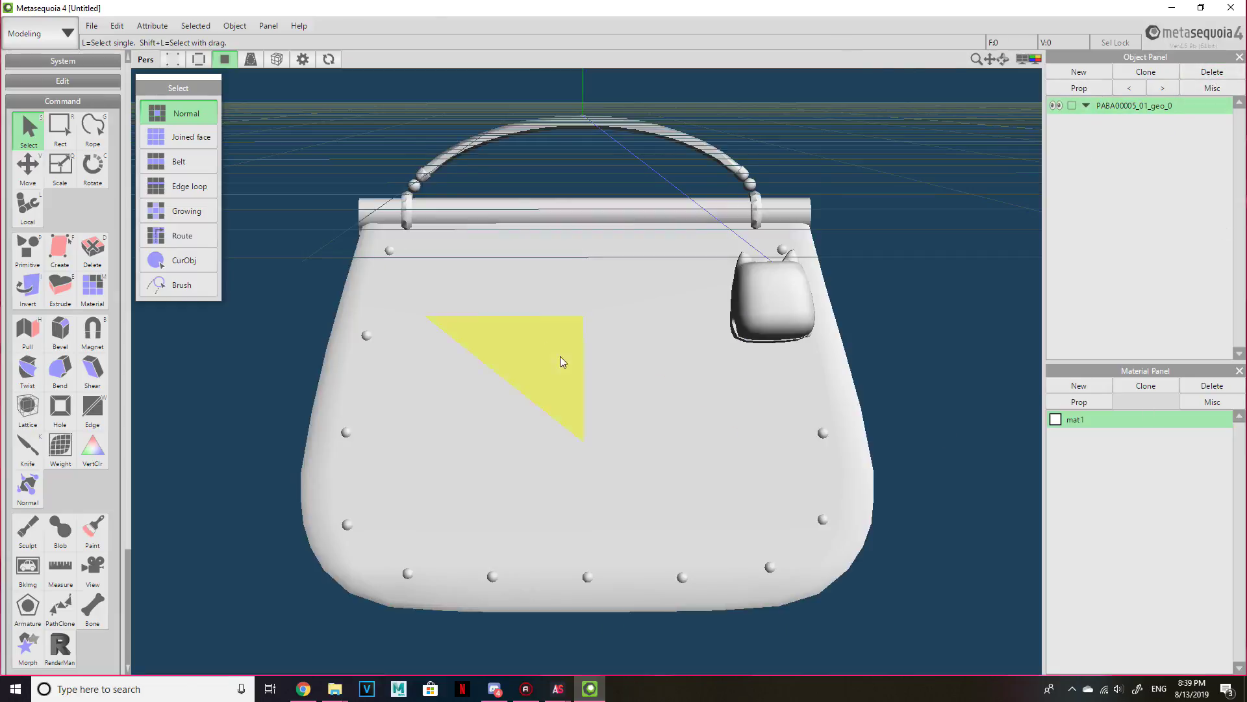
# Insert the handbag's second mesh with the default OBJ import settings, keeping only its PABA00005_02_geo_0 object.
pyautogui.click(92, 25)
pyautogui.click(104, 137)
pyautogui.doubleClick(223, 130)
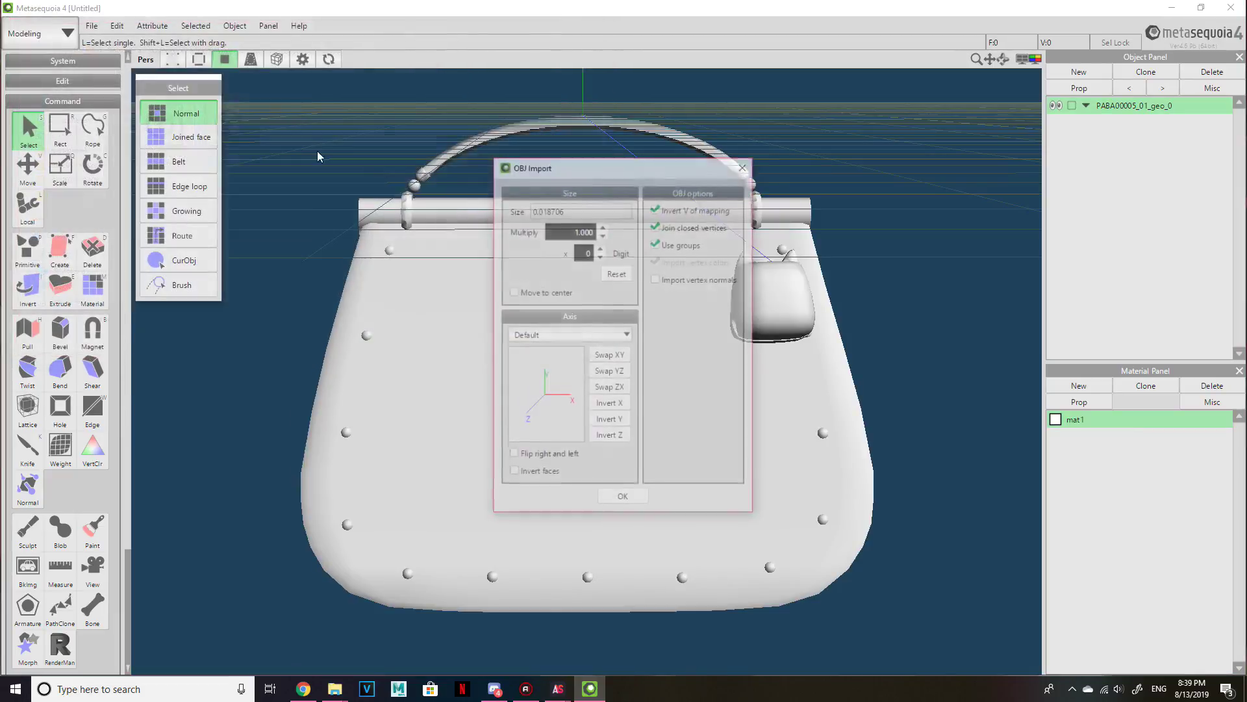
pyautogui.click(622, 496)
pyautogui.click(667, 413)
pyautogui.moveTo(727, 415); pyautogui.dragTo(878, 372, button='right')
pyautogui.click(1131, 122)
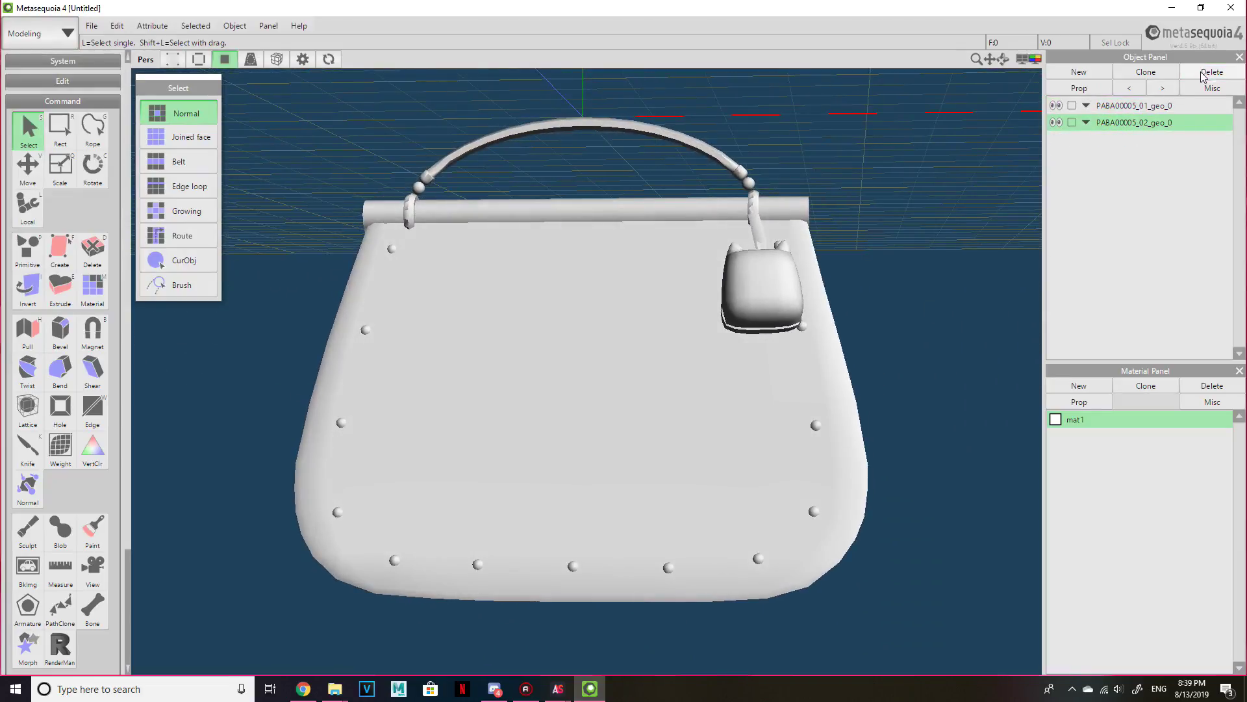
# Select the whole handbag with a rectangular selection and move it up about 0.17 mm along the Y axis.
pyautogui.click(60, 127)
pyautogui.scroll(-5, 324, 117)
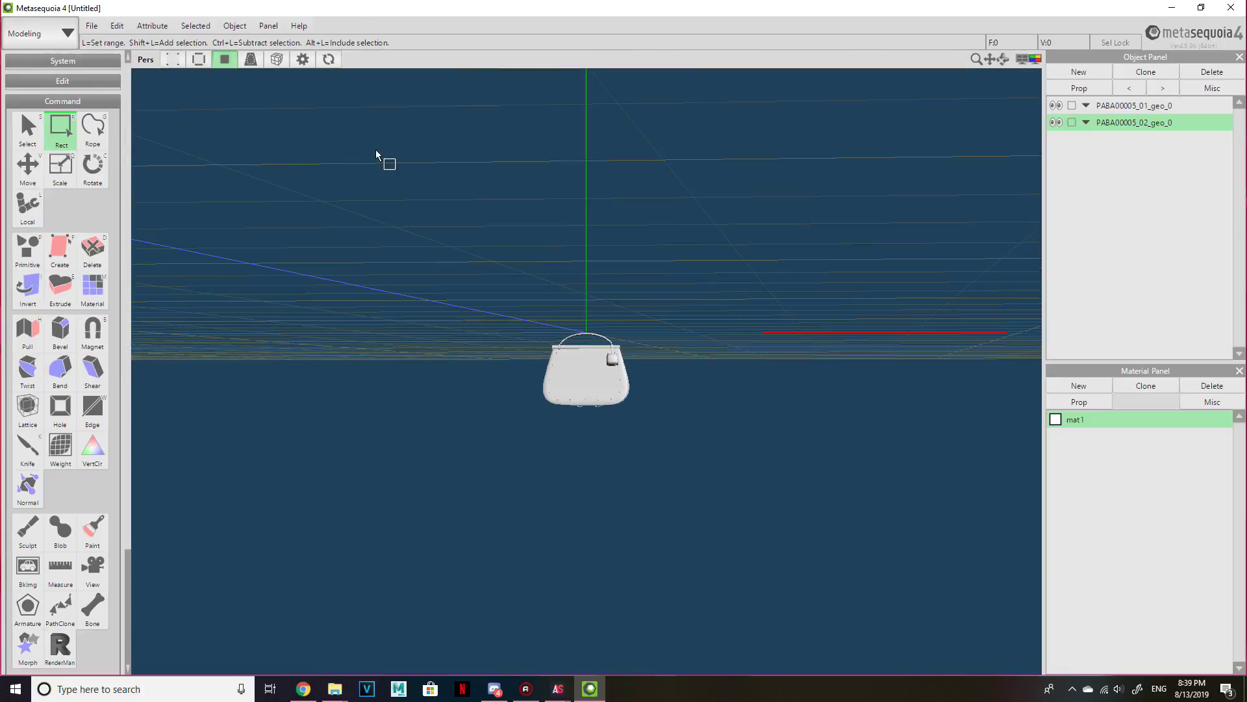
pyautogui.moveTo(863, 618); pyautogui.dragTo(202, 276, button='right')
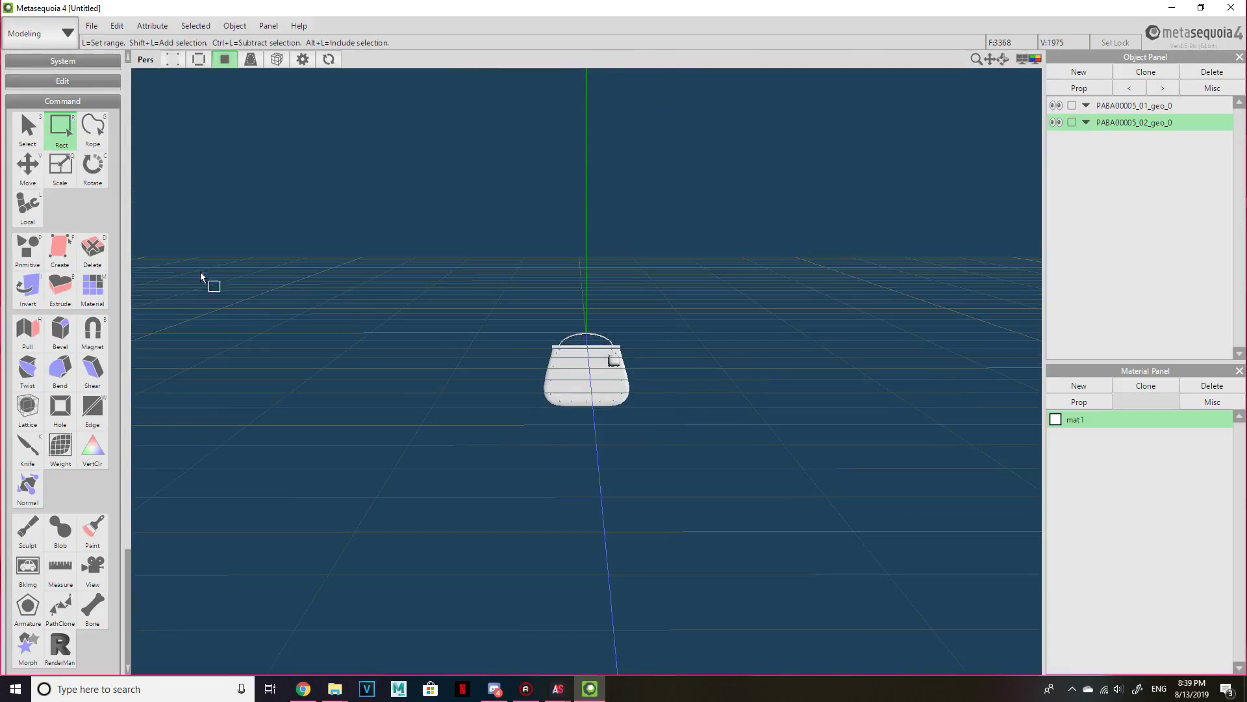
pyautogui.click(28, 168)
pyautogui.moveTo(591, 316); pyautogui.dragTo(589, 241)
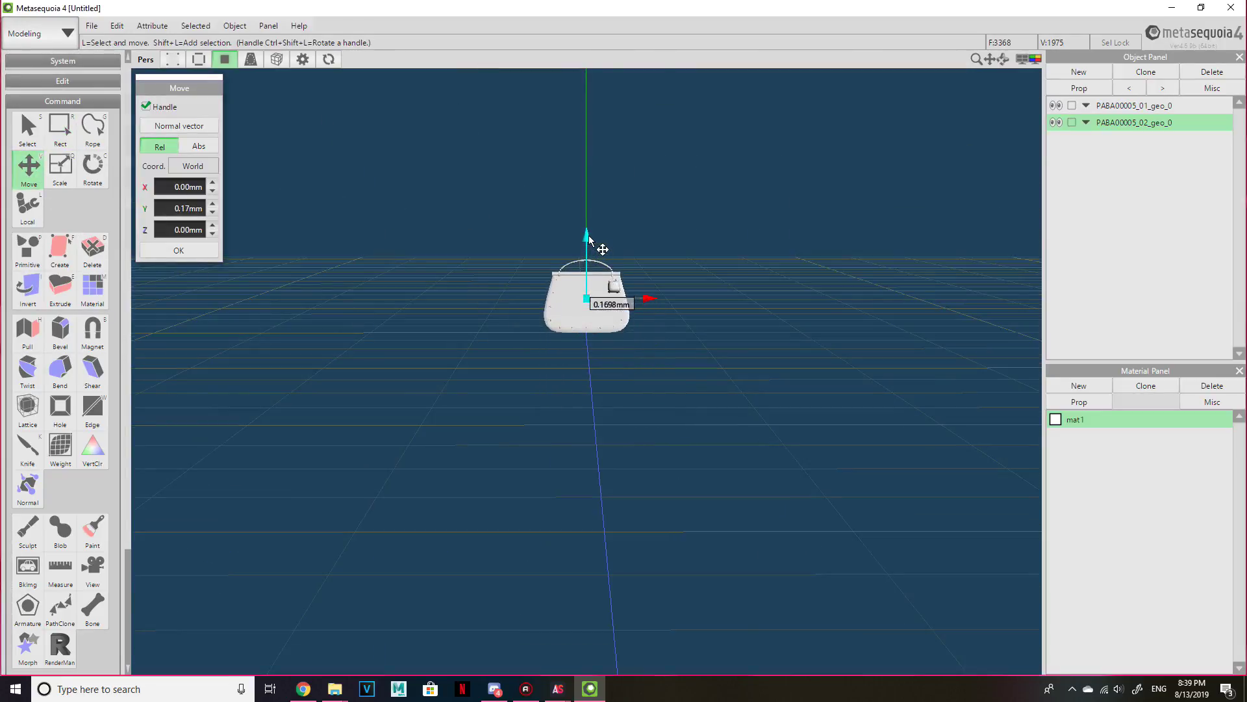
# Assign PABA00006_D.png from the NIKKITOMMD folder as the texture of material mat1 and check it on the handbag.
pyautogui.moveTo(679, 370); pyautogui.dragTo(548, 454, button='right')
pyautogui.doubleClick(1060, 419)
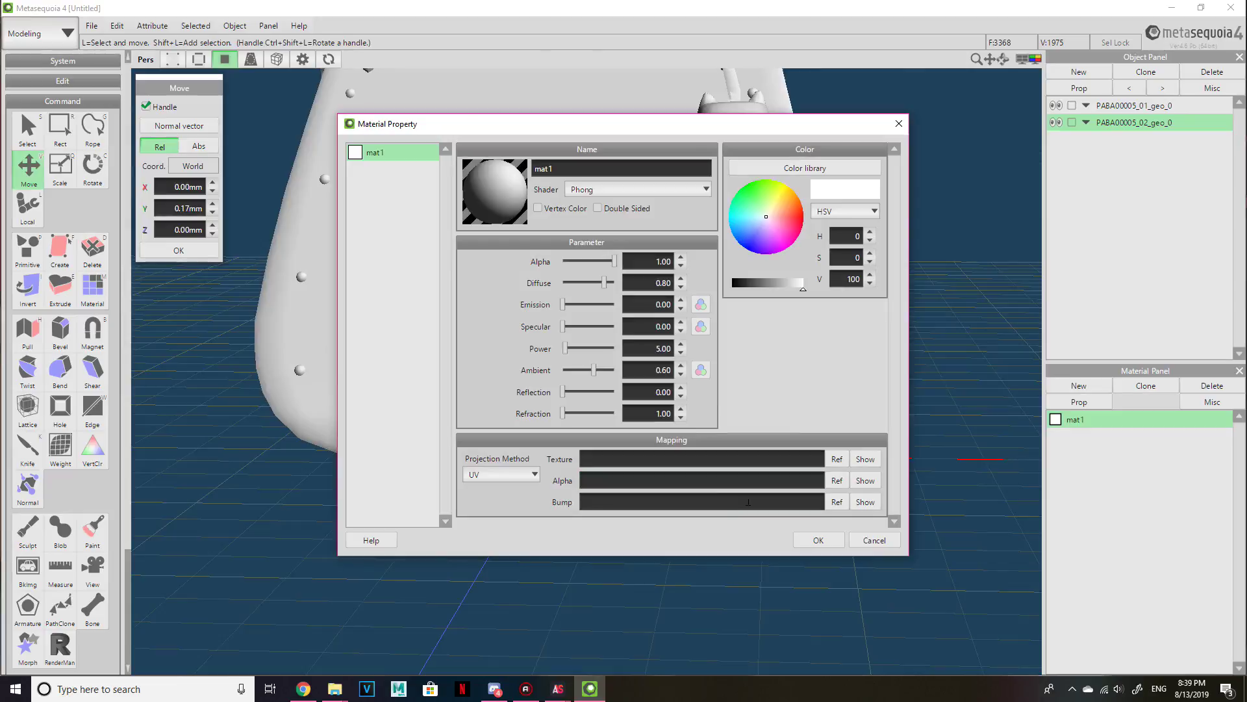
pyautogui.click(837, 458)
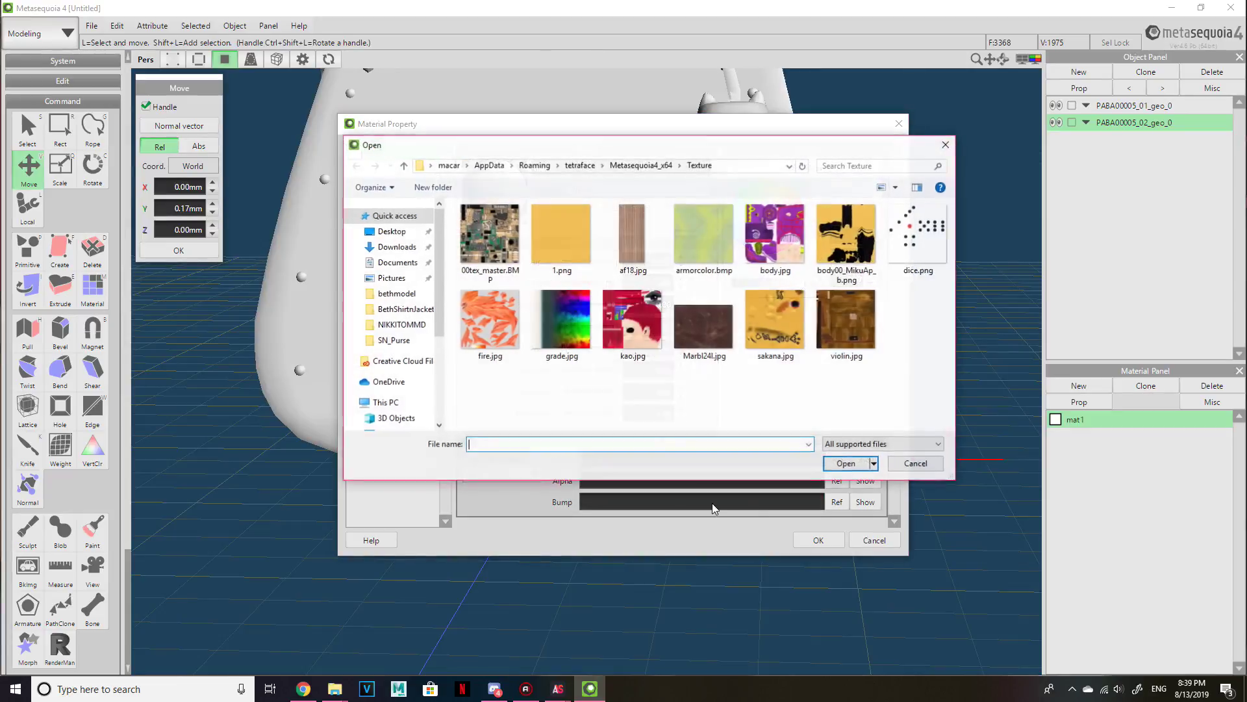
pyautogui.click(396, 325)
pyautogui.doubleClick(634, 236)
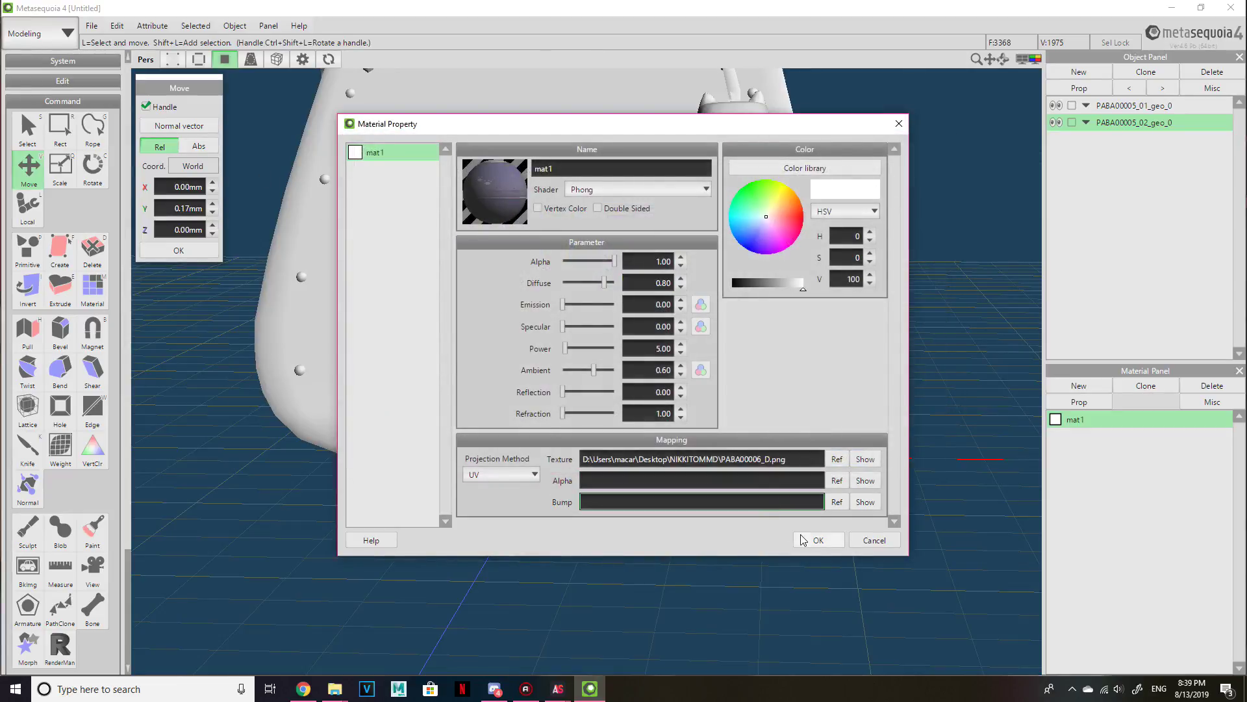
pyautogui.click(805, 540)
pyautogui.scroll(-5, 868, 468)
pyautogui.scroll(2, 868, 440)
pyautogui.moveTo(868, 440)
pyautogui.mouseDown(button='right')
pyautogui.moveTo(743, 454)
pyautogui.moveTo(699, 382)
pyautogui.moveTo(492, 468)
pyautogui.moveTo(868, 440)
pyautogui.moveTo(794, 429)
pyautogui.moveTo(860, 435)
pyautogui.moveTo(873, 448)
pyautogui.mouseUp(button='right')
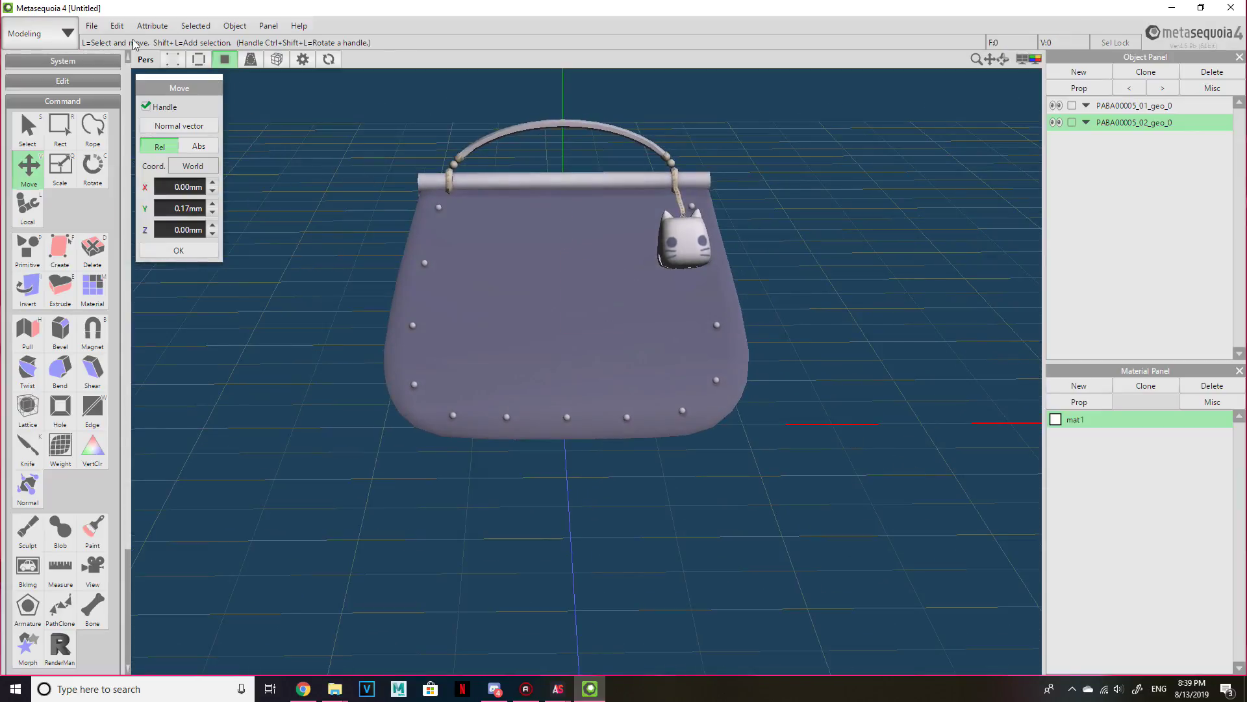
# Start saving the handbag under a new file, choosing MikuMikuDance format (*.pmd) as the file type.
pyautogui.click(91, 26)
pyautogui.click(96, 30)
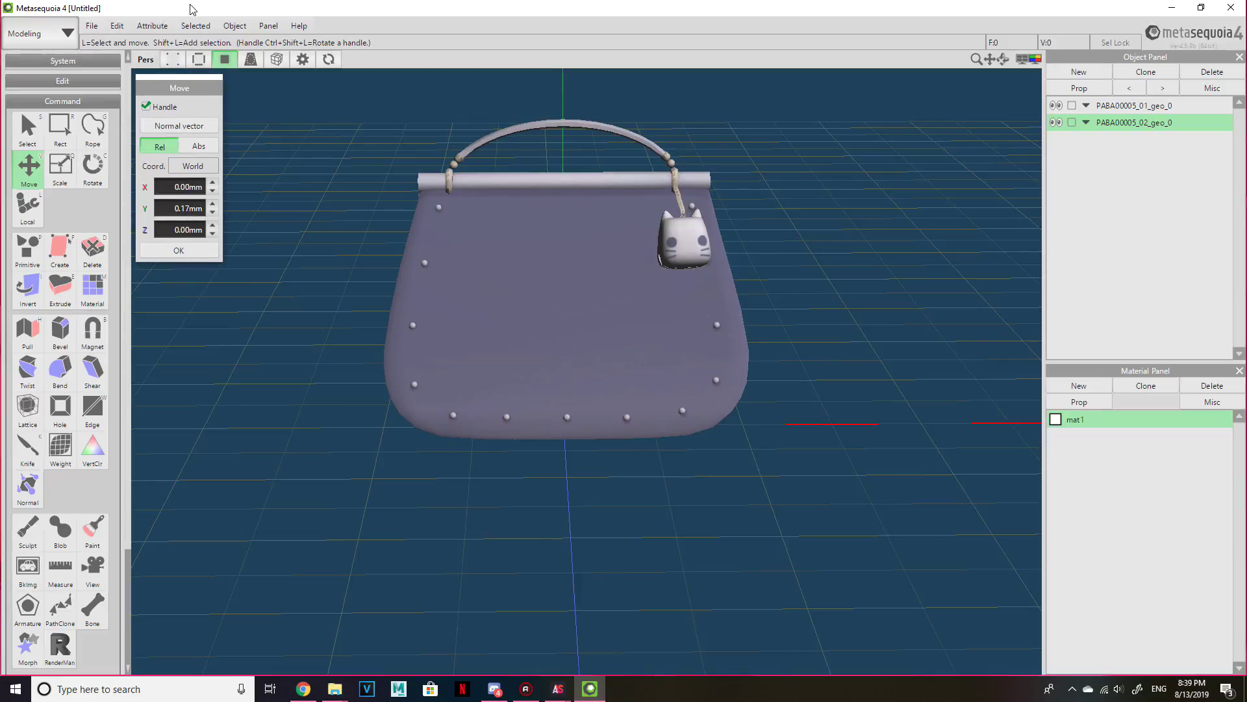
pyautogui.click(92, 27)
pyautogui.click(109, 114)
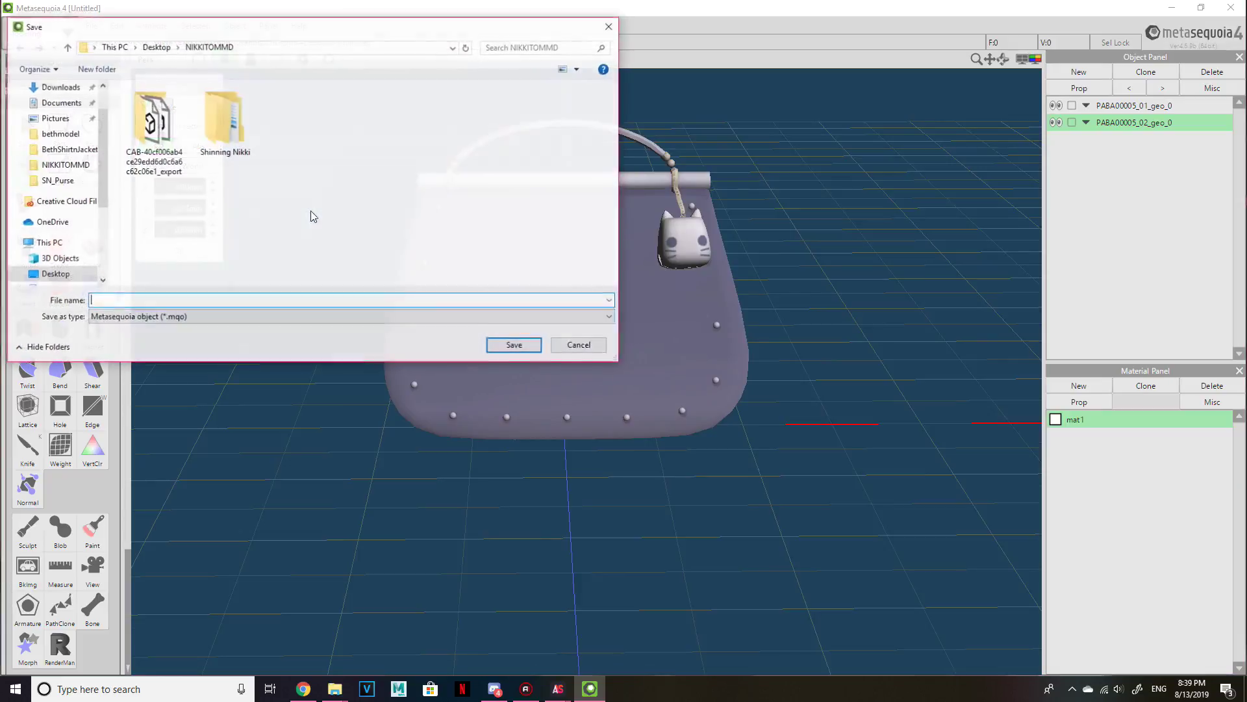
pyautogui.click(250, 318)
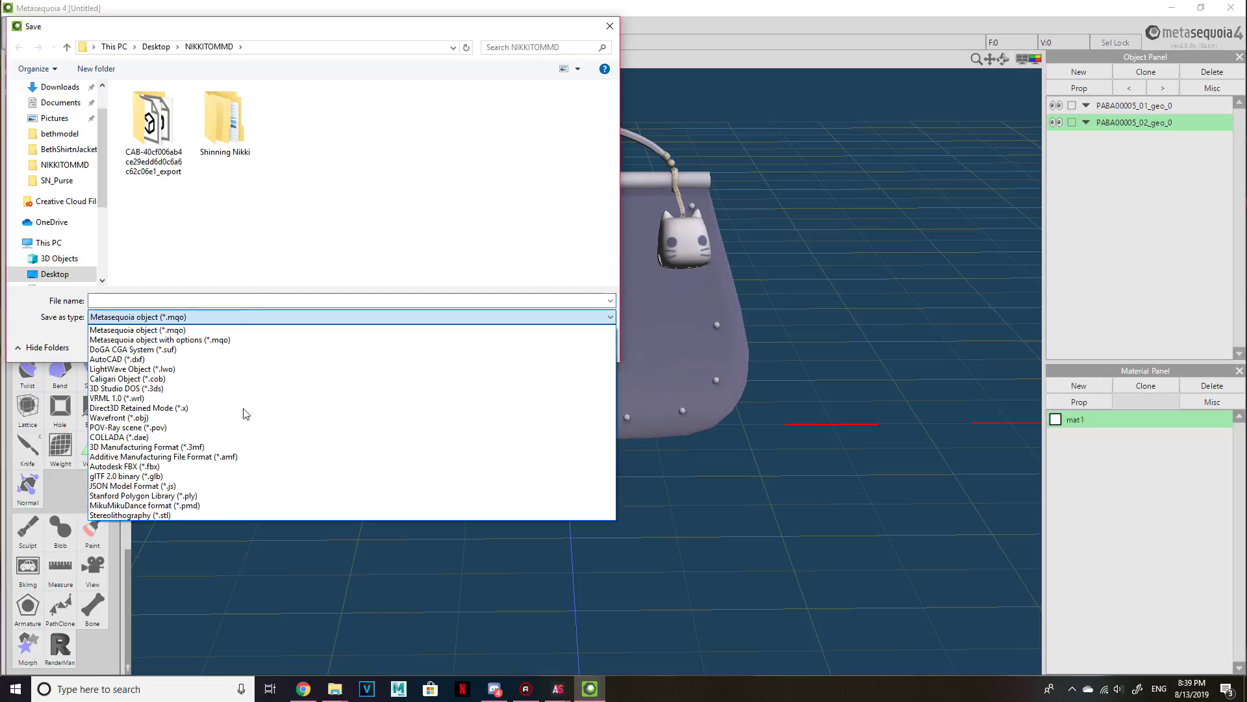
pyautogui.click(231, 505)
pyautogui.click(227, 301)
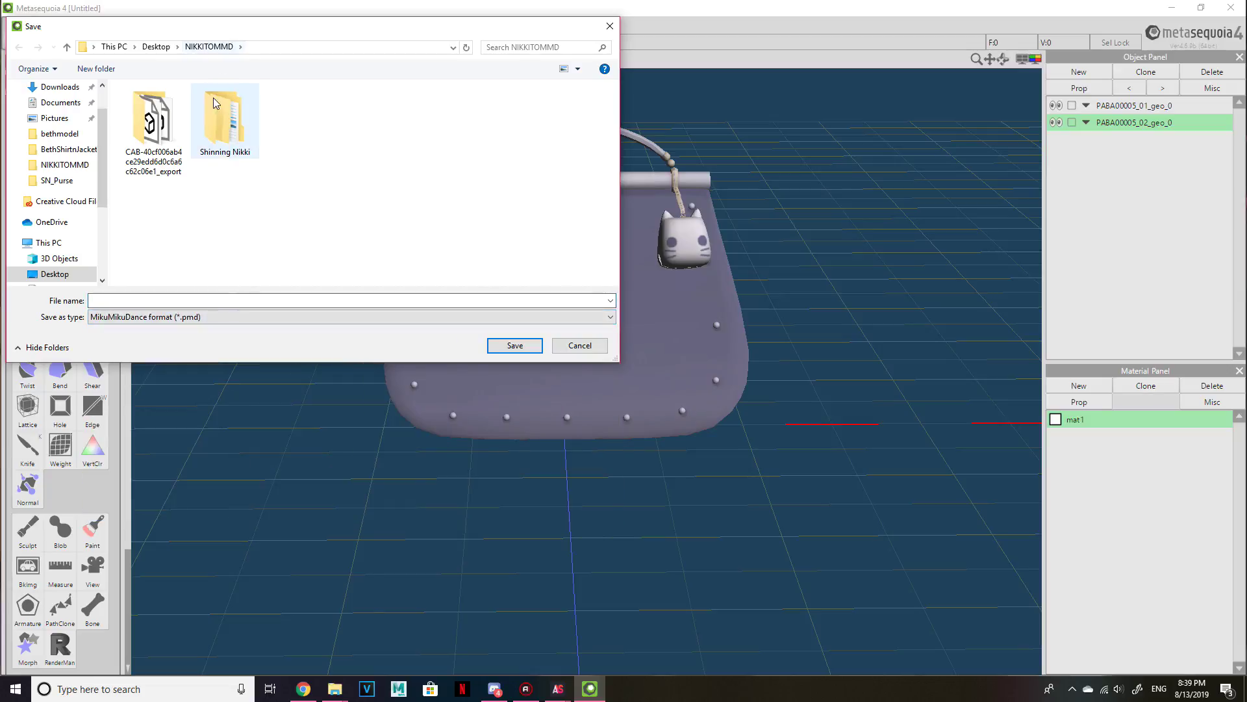
# Create a folder named Nikki Stuff inside NIKKITOMMD and open it as the save location.
pyautogui.click(95, 70)
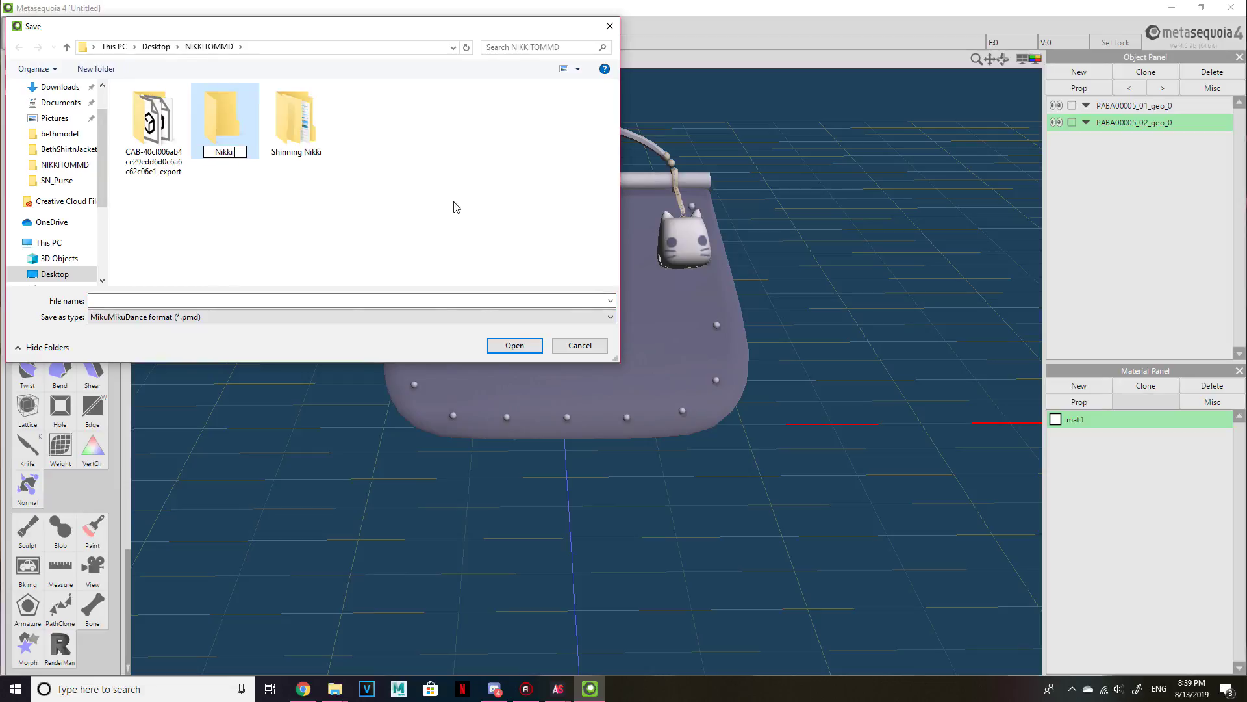
pyautogui.write('Nikki Stuff')
pyautogui.press('Return')
pyautogui.doubleClick(228, 133)
# Save the model as purse1 and export it with the default PMD options and a size multiplier of 1.000.
pyautogui.click(289, 301)
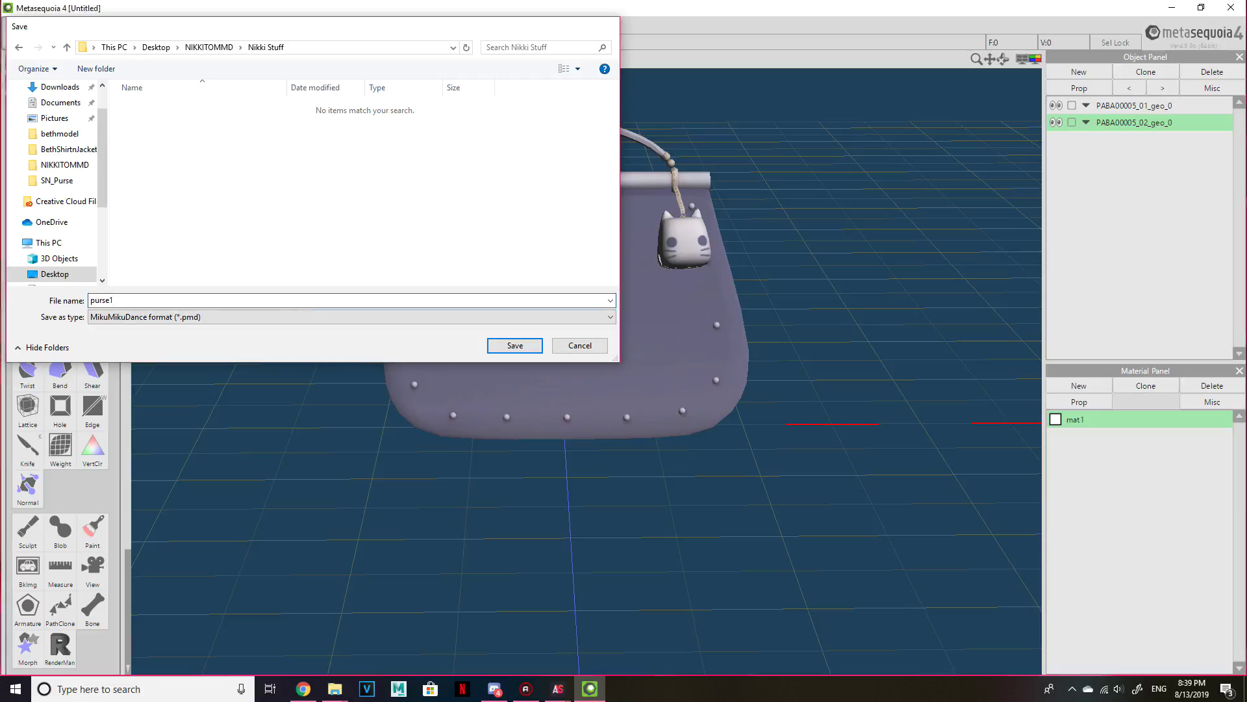
pyautogui.write('purse1')
pyautogui.press('Return')
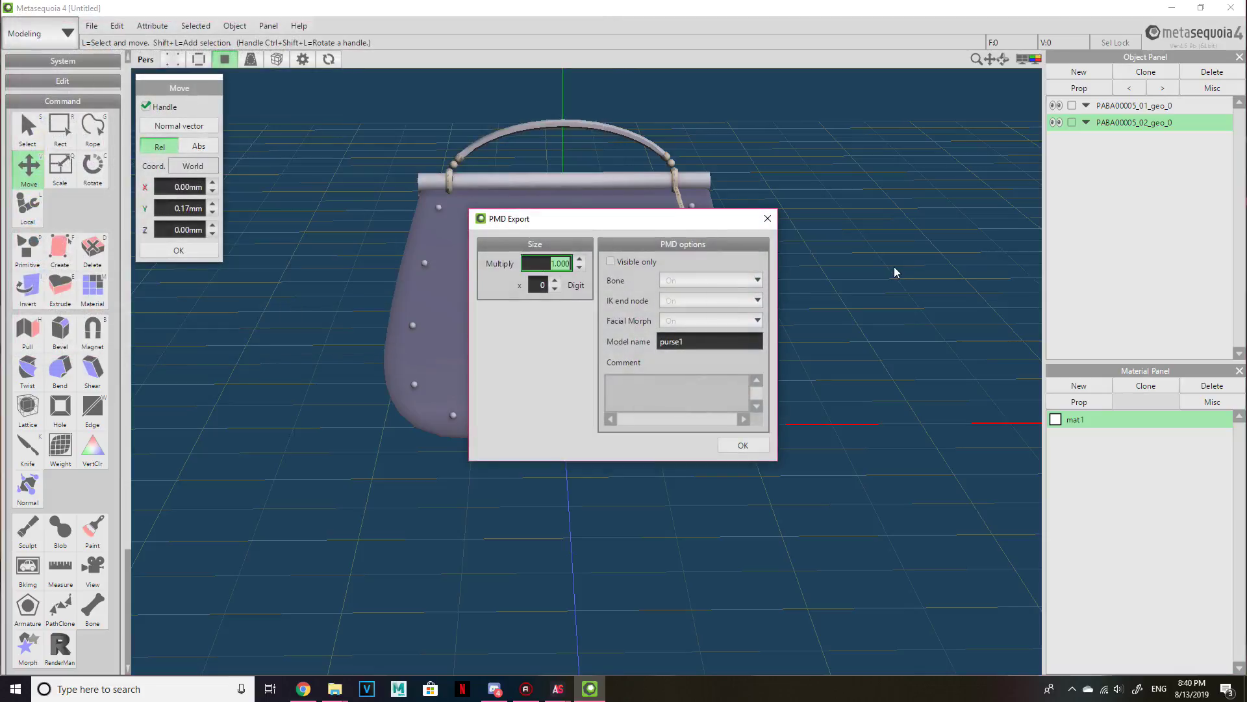
pyautogui.click(744, 445)
pyautogui.moveTo(676, 546)
pyautogui.mouseDown(button='right')
pyautogui.moveTo(669, 557)
pyautogui.moveTo(719, 536)
pyautogui.moveTo(858, 554)
pyautogui.moveTo(601, 563)
pyautogui.moveTo(654, 553)
pyautogui.mouseUp(button='right')
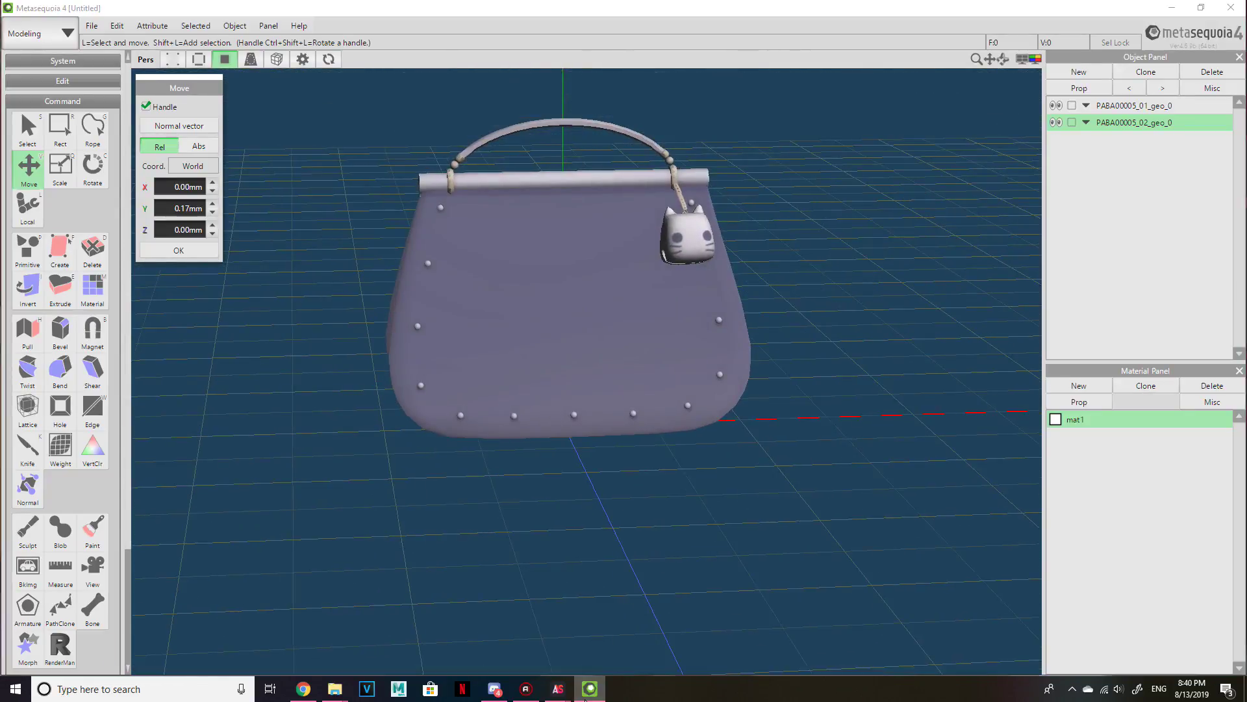
# Move the texture PABA00006_D.png into the Nikki Stuff folder and minimize the NIKKITOMMD folder window.
pyautogui.click(590, 689)
pyautogui.moveTo(679, 441); pyautogui.dragTo(806, 449)
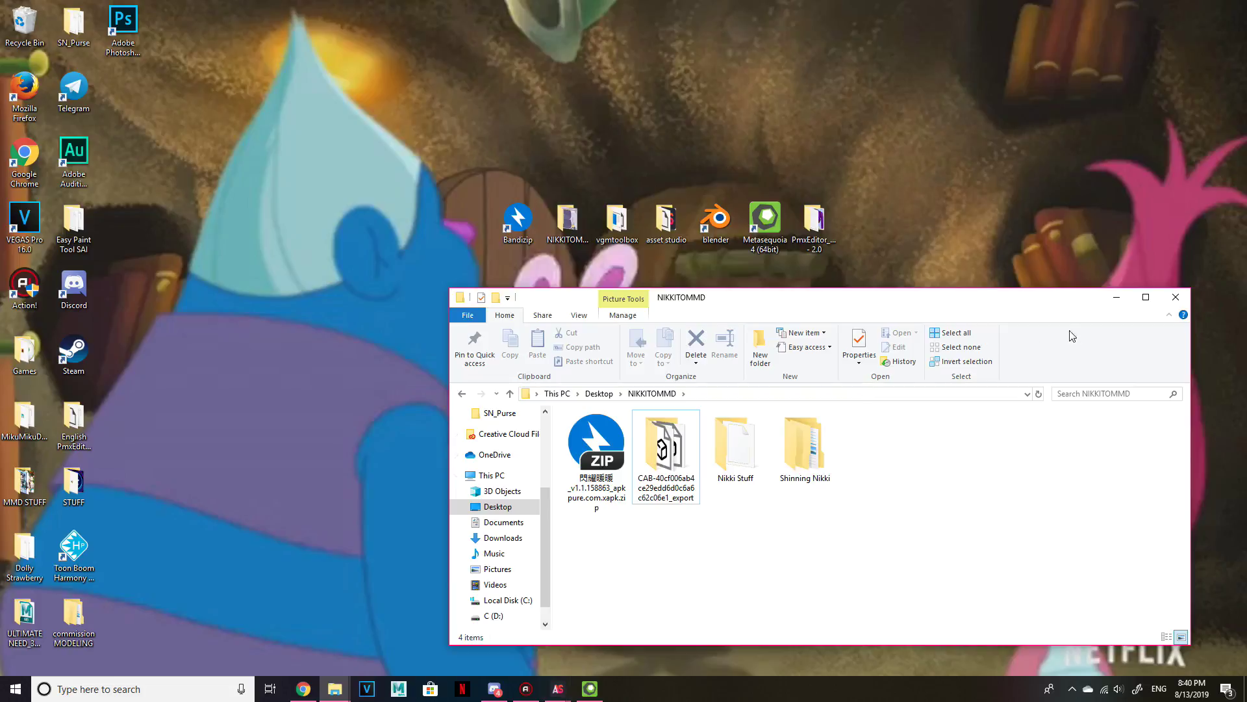
pyautogui.click(1117, 298)
# Open the PmxEditor_0254f_EN - 2.0 folder from the Desktop.
pyautogui.click(591, 690)
pyautogui.click(594, 695)
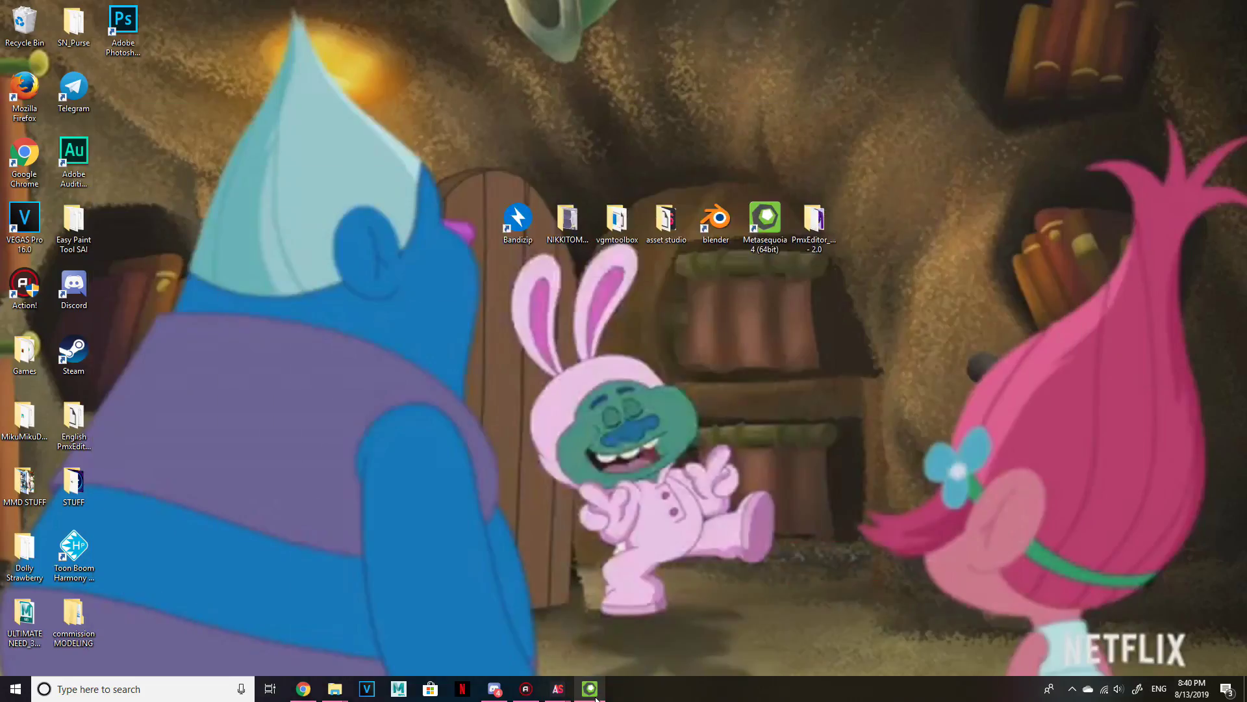
pyautogui.doubleClick(806, 243)
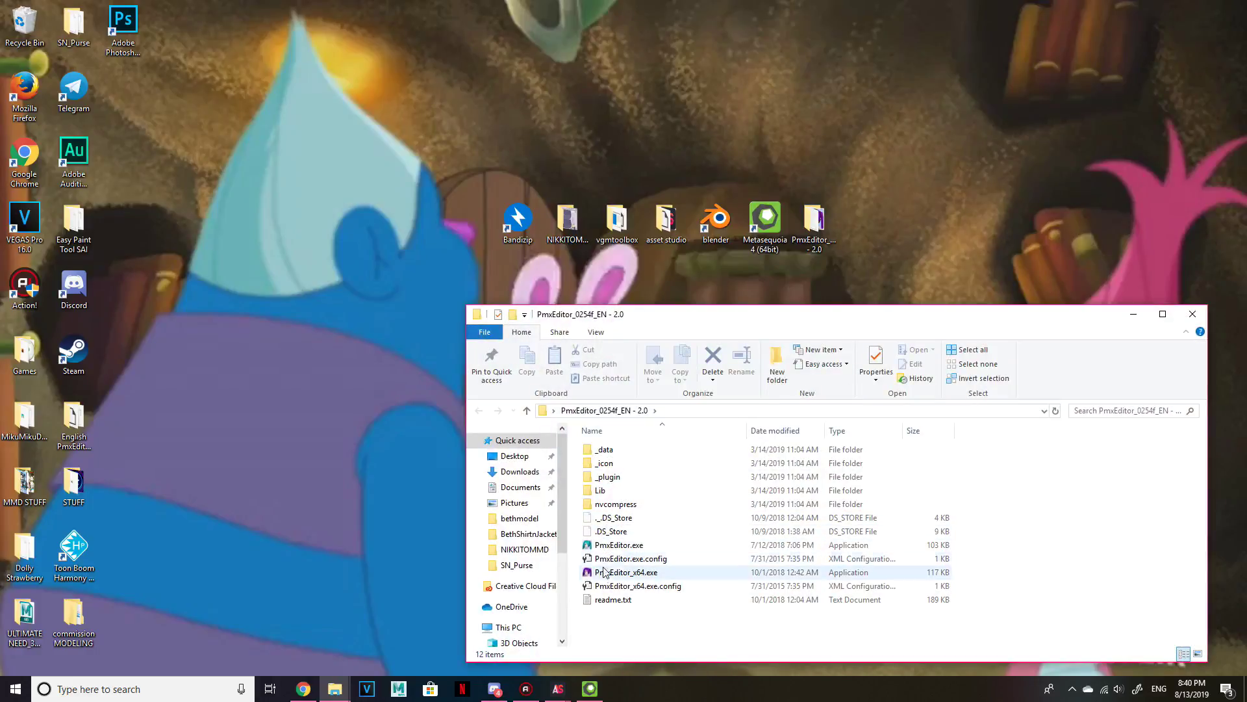